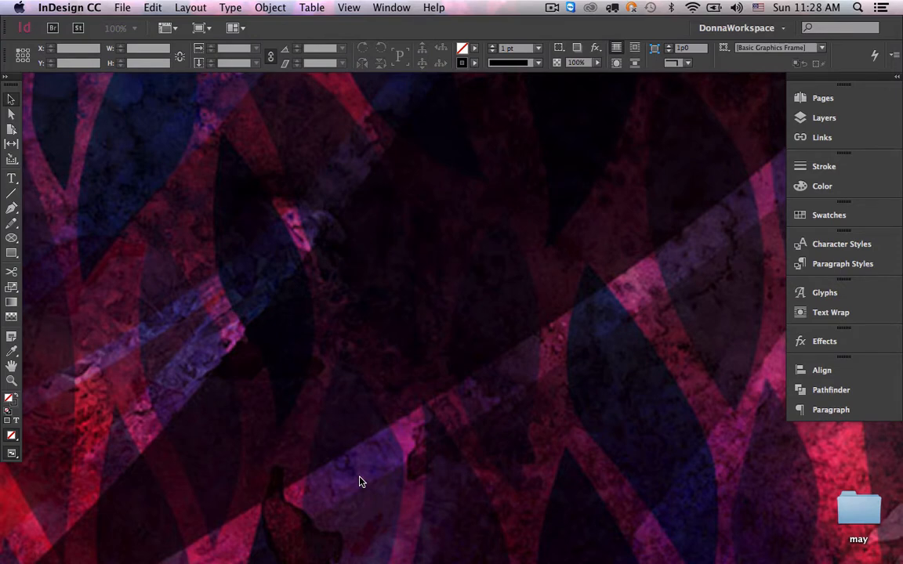
# Open Templateyellow.indd from the demo folder and bring its cover page into full view.
pyautogui.click(121, 6)
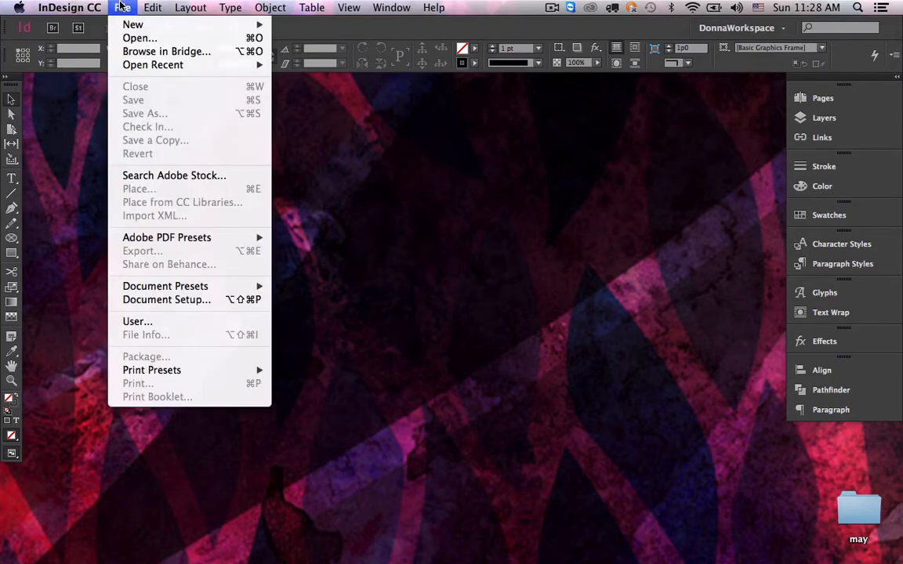
pyautogui.click(137, 39)
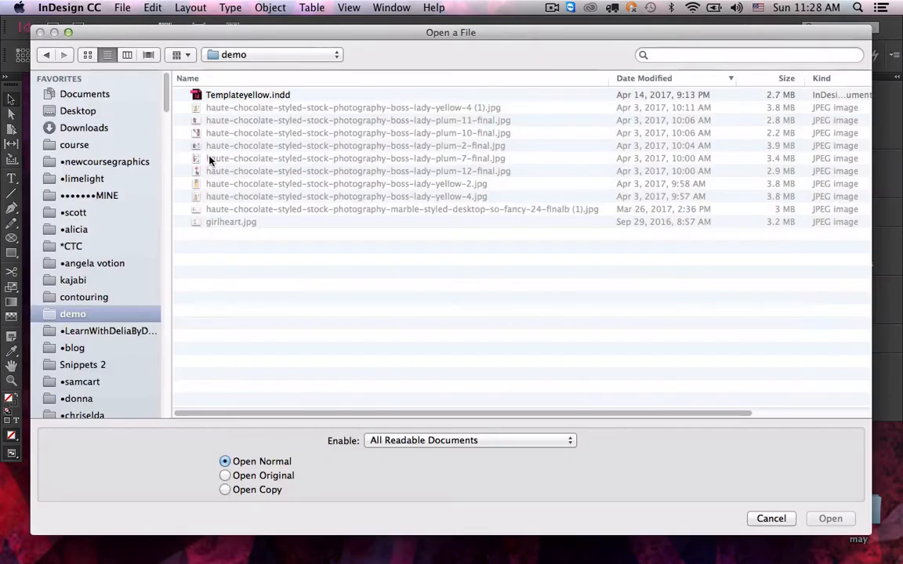
pyautogui.doubleClick(235, 95)
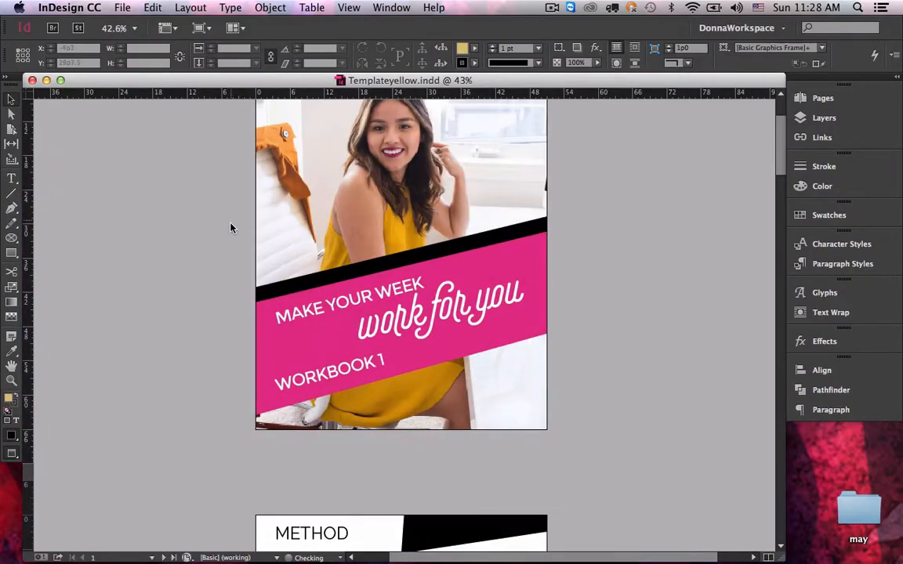
pyautogui.moveTo(230, 241); pyautogui.dragTo(226, 309)
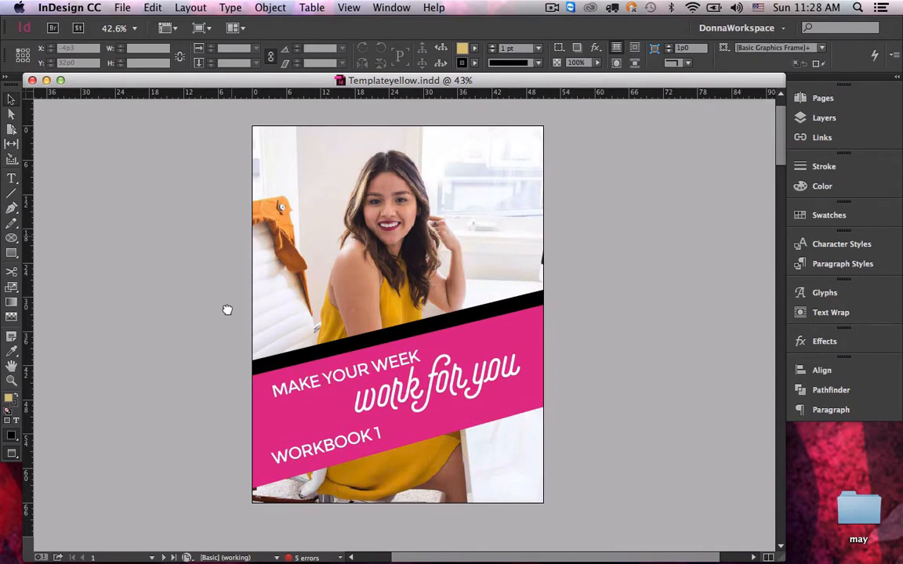
# Try replacing the cover photo with haute-chocolate-styled-stock-photography-spring-brunch-44-final.jpg, enlarged to about 154% so it fills the page.
pyautogui.click(311, 294)
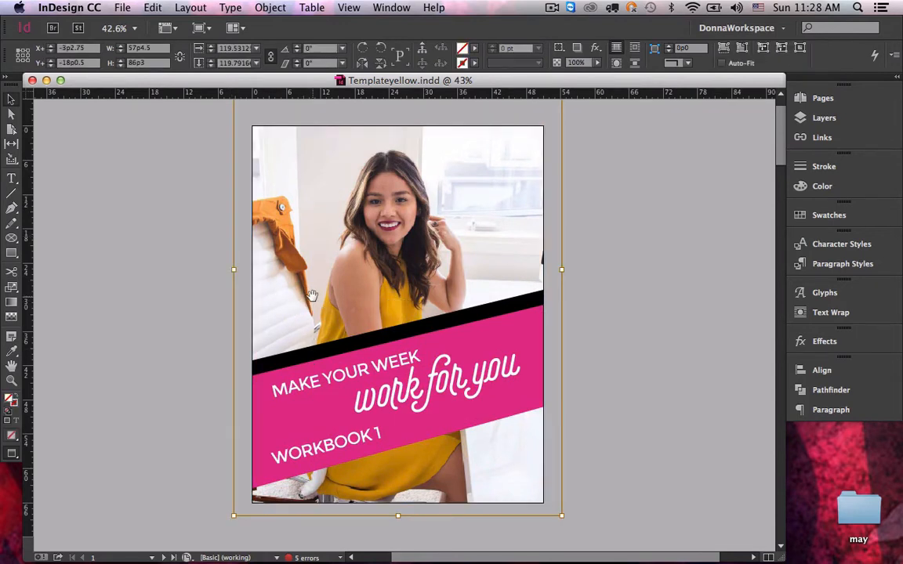
pyautogui.press('Delete')
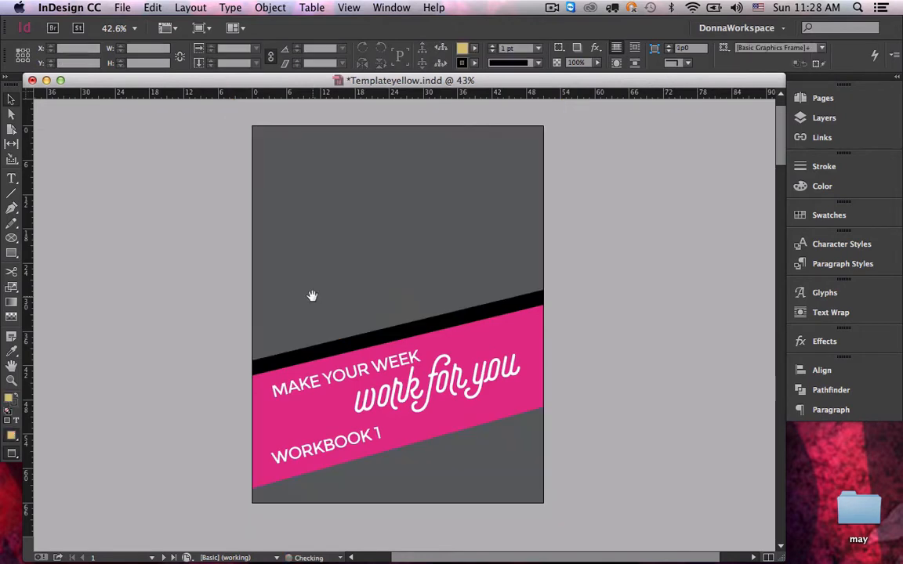
pyautogui.click(312, 299)
pyautogui.press('super+d')
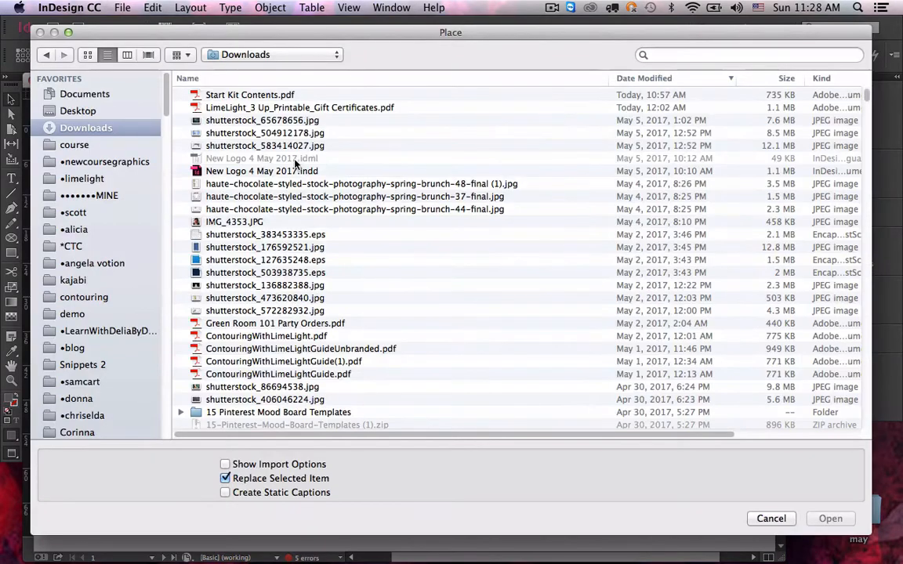
pyautogui.click(231, 209)
pyautogui.doubleClick(231, 210)
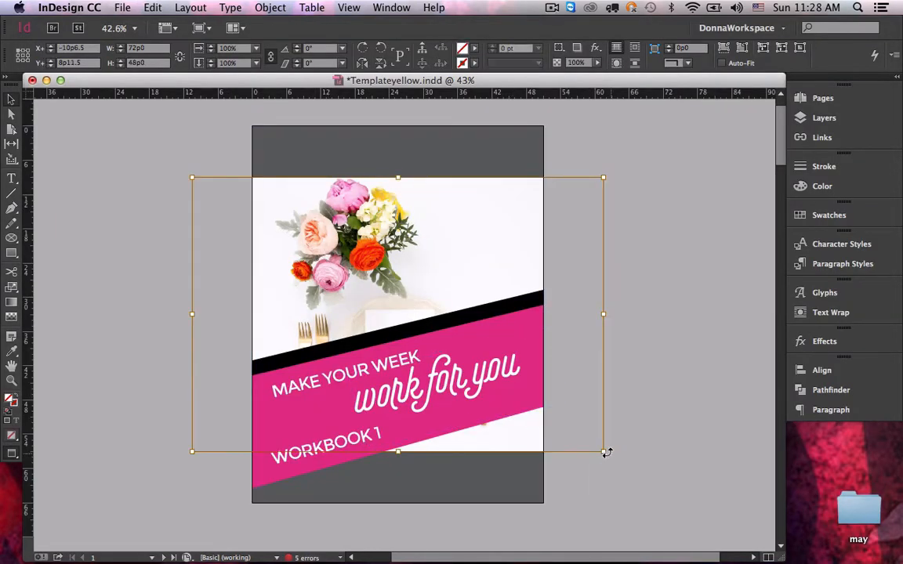
pyautogui.moveTo(604, 451); pyautogui.dragTo(628, 527)
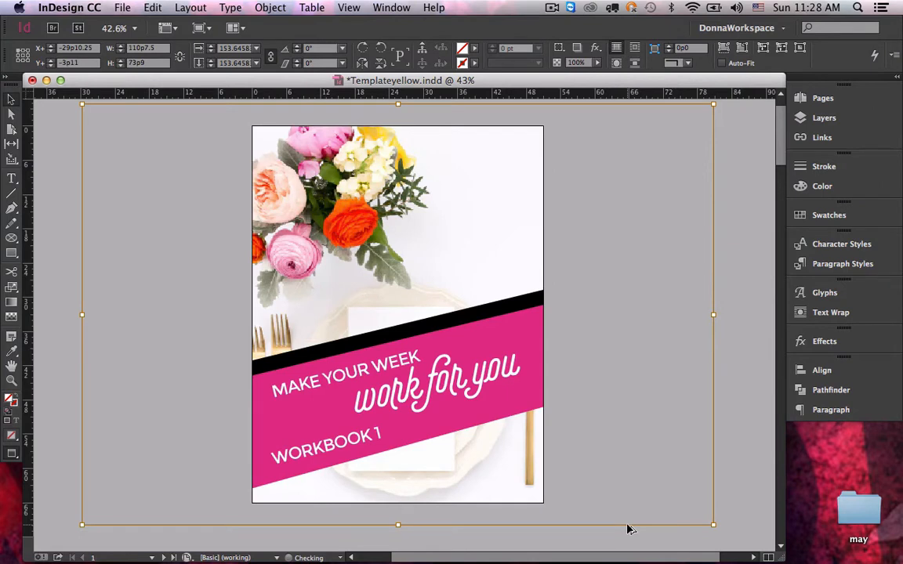
# Undo the scaling, the image placement and the deletion of the original cover photo, and clear the selection.
pyautogui.press('super+z')
pyautogui.press('super+z')
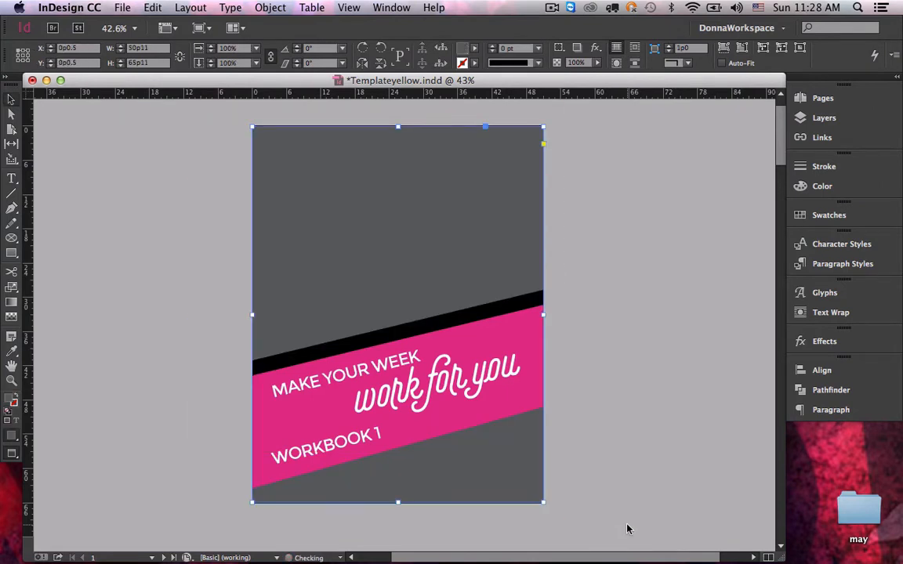
pyautogui.press('super+z')
pyautogui.click(586, 441)
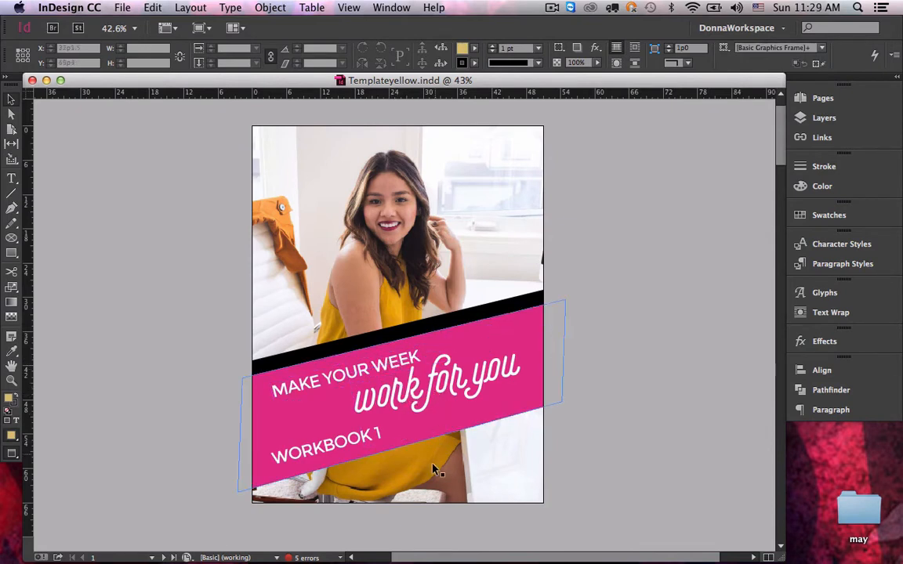
# Delete pages 3 to 6 from the document, keeping the cover, the METHOD page and the back page.
pyautogui.scroll(-5, 433, 468)
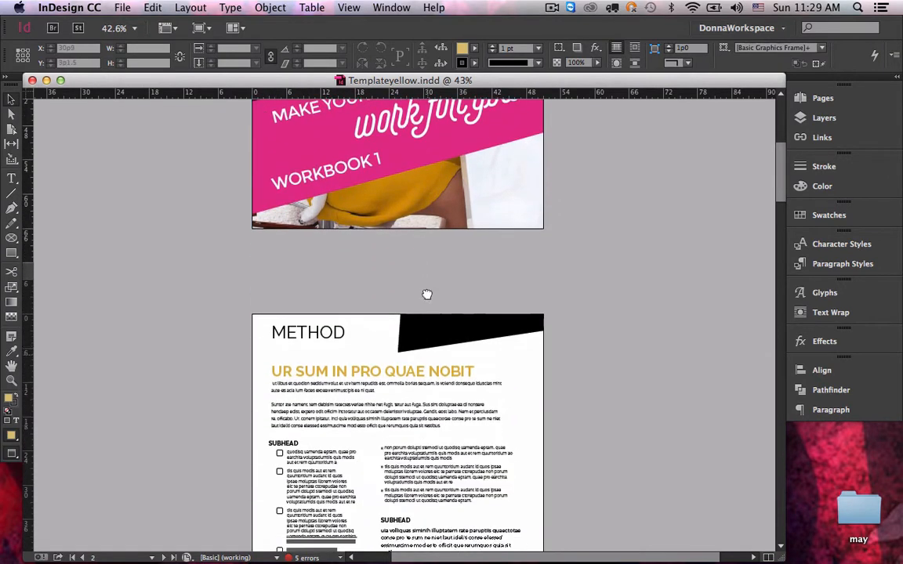
pyautogui.scroll(-9, 427, 293)
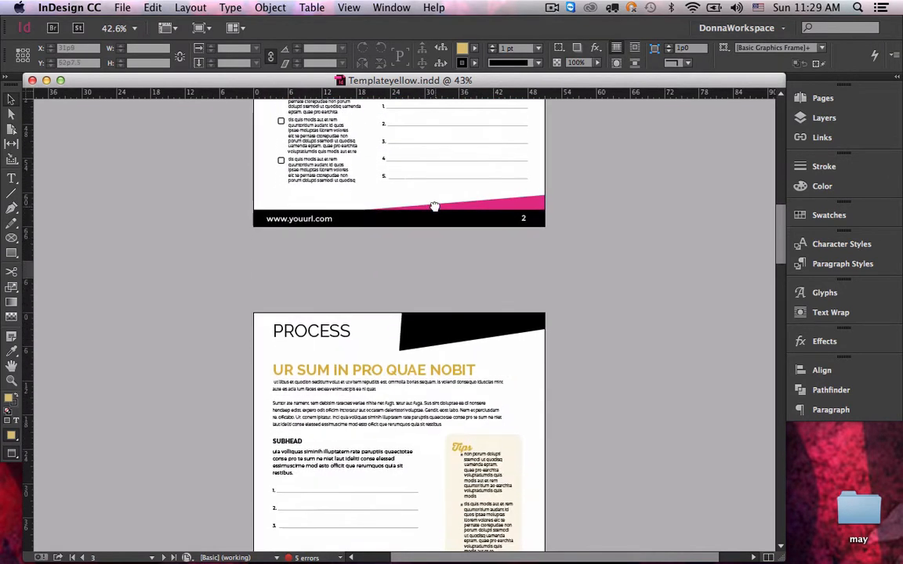
pyautogui.click(822, 98)
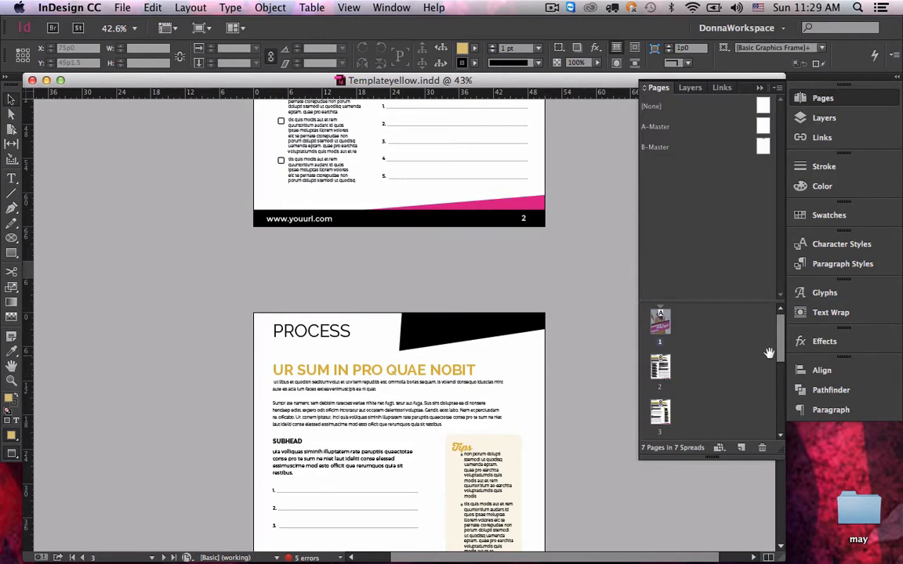
pyautogui.scroll(-3, 769, 354)
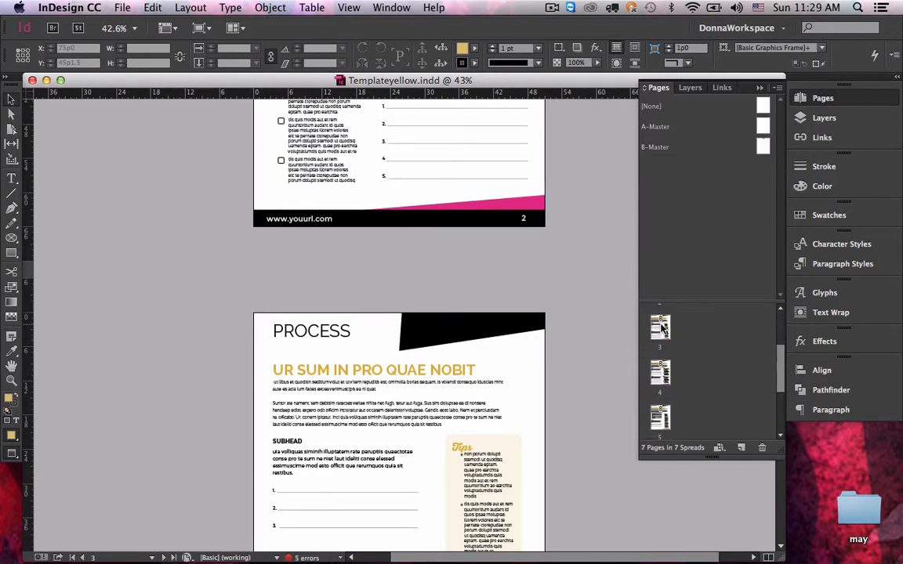
pyautogui.scroll(-3, 667, 353)
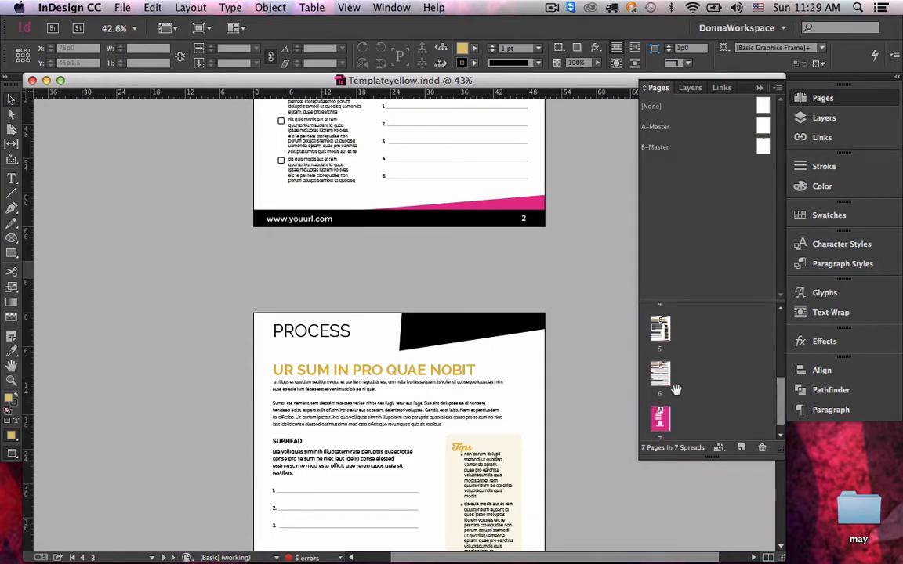
pyautogui.keyDown('shift'); pyautogui.click(656, 376); pyautogui.keyUp('shift')
pyautogui.click(760, 448)
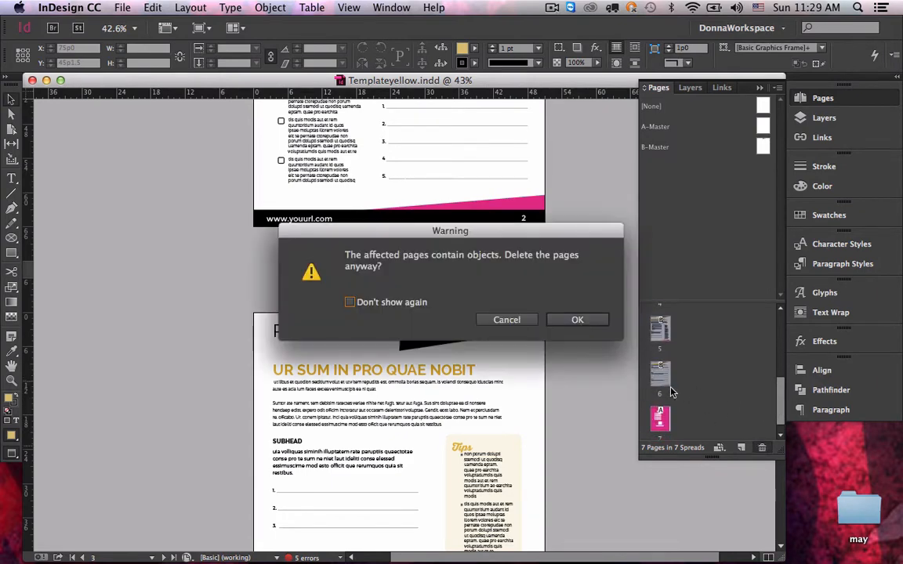
pyautogui.click(594, 324)
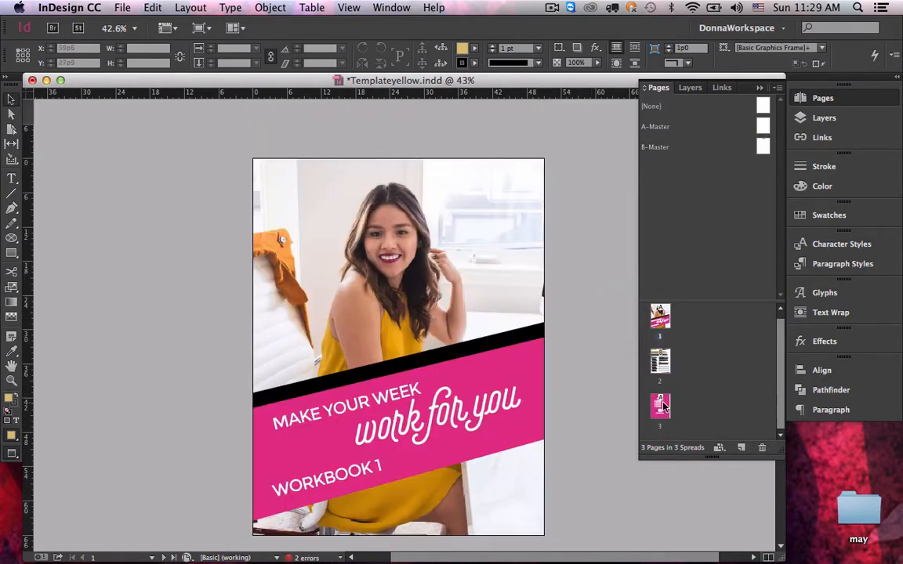
# Look through the cover, the METHOD page and the back page, ending on page 2.
pyautogui.doubleClick(659, 317)
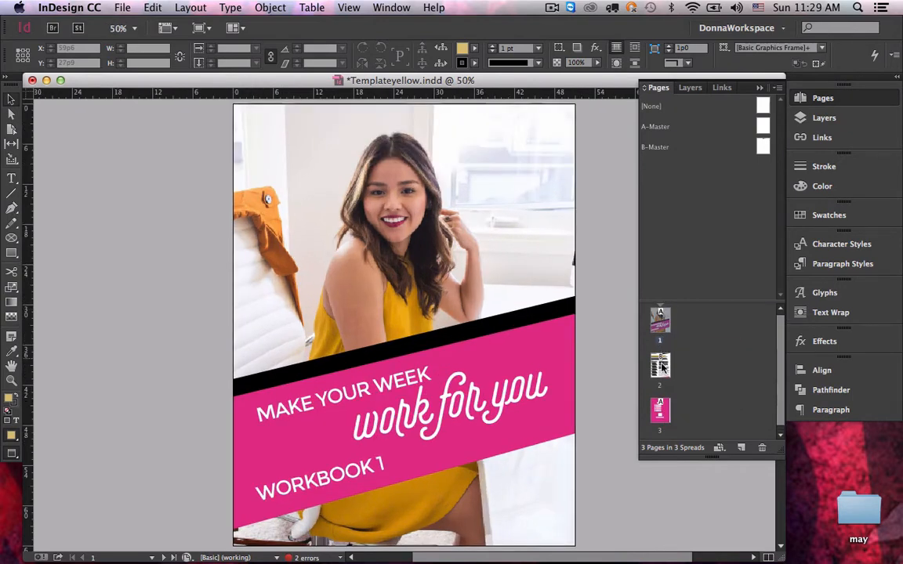
pyautogui.doubleClick(663, 366)
pyautogui.doubleClick(660, 408)
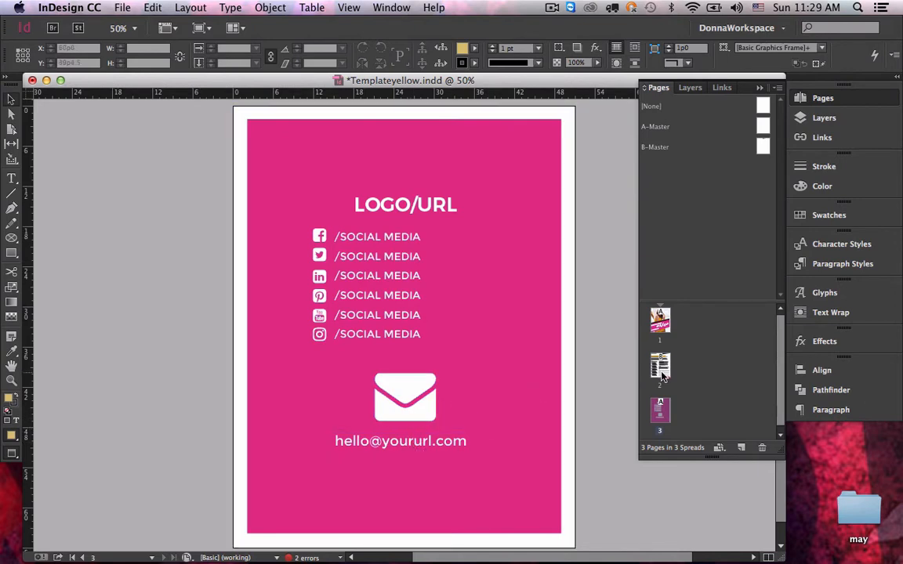
pyautogui.doubleClick(663, 328)
pyautogui.doubleClick(662, 367)
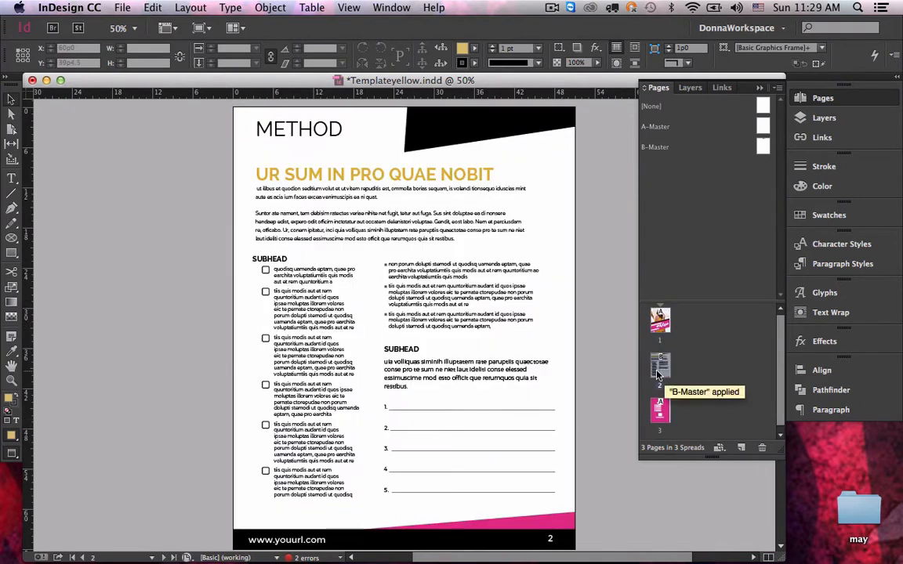
# Retype page 2's title as Xxxxxxx, as Method, and finally as METHOD.
pyautogui.click(322, 128)
pyautogui.doubleClick(326, 131)
pyautogui.doubleClick(324, 128)
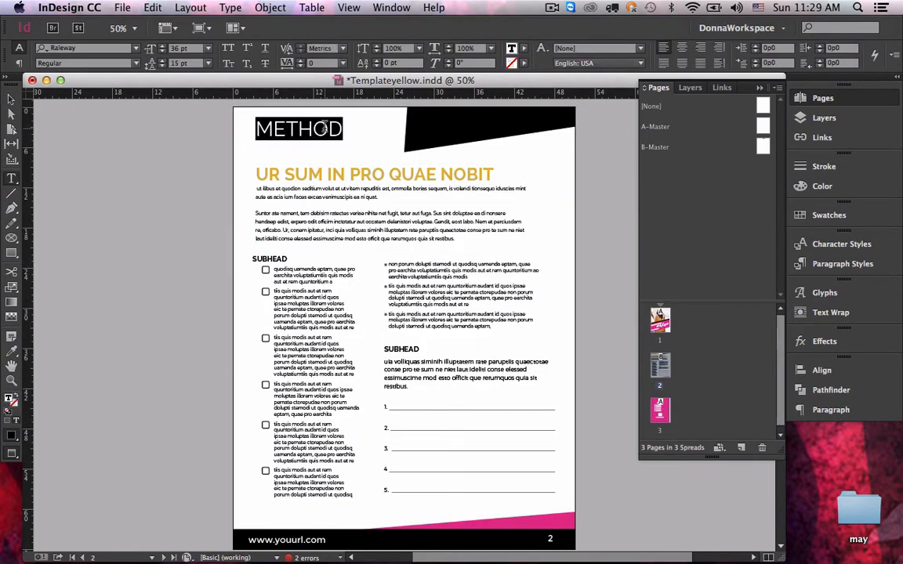
pyautogui.write('Xxxxxxx')
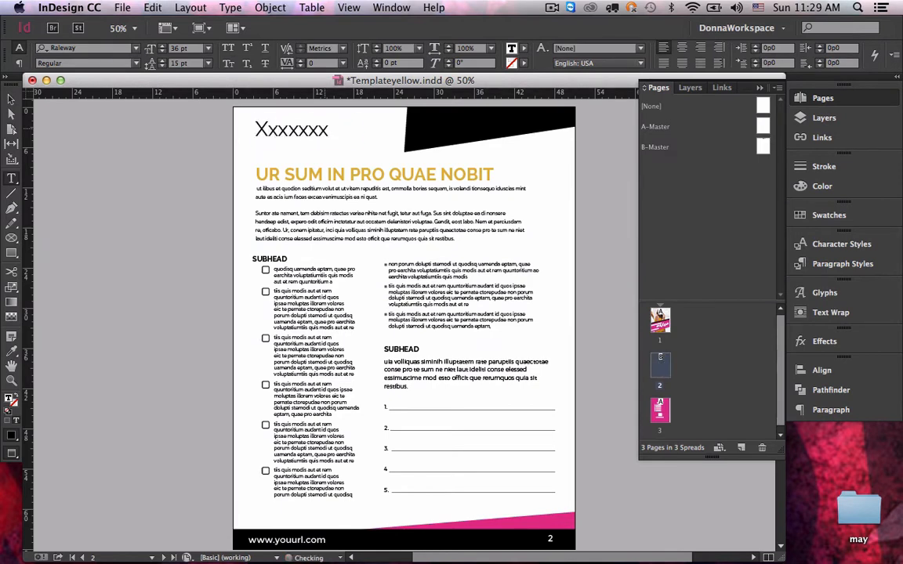
pyautogui.press('super+a')
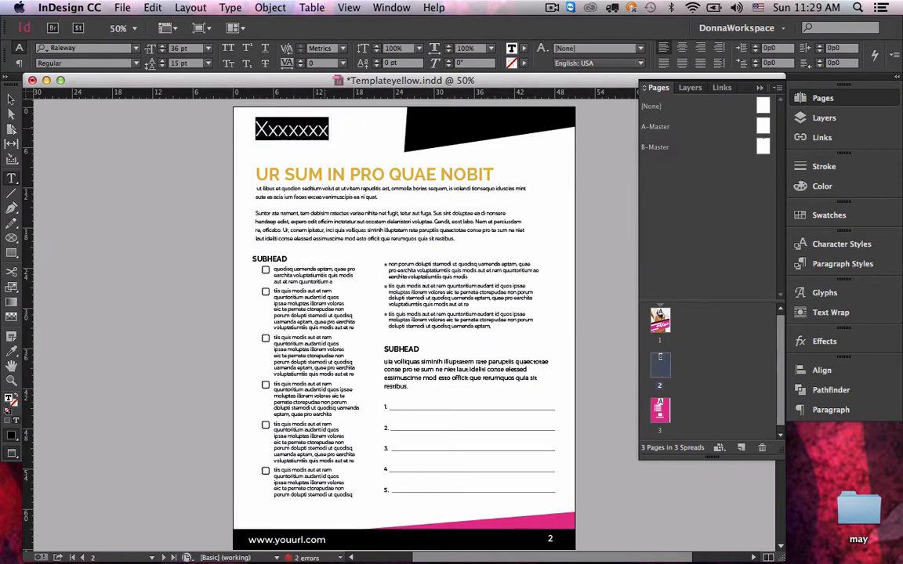
pyautogui.write('Method')
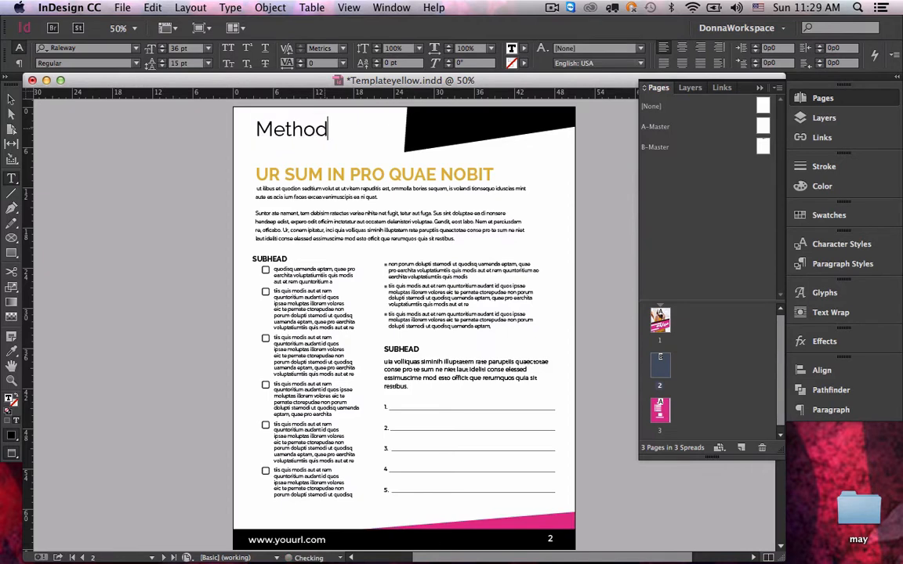
pyautogui.press('super+a')
pyautogui.write('METHOD')
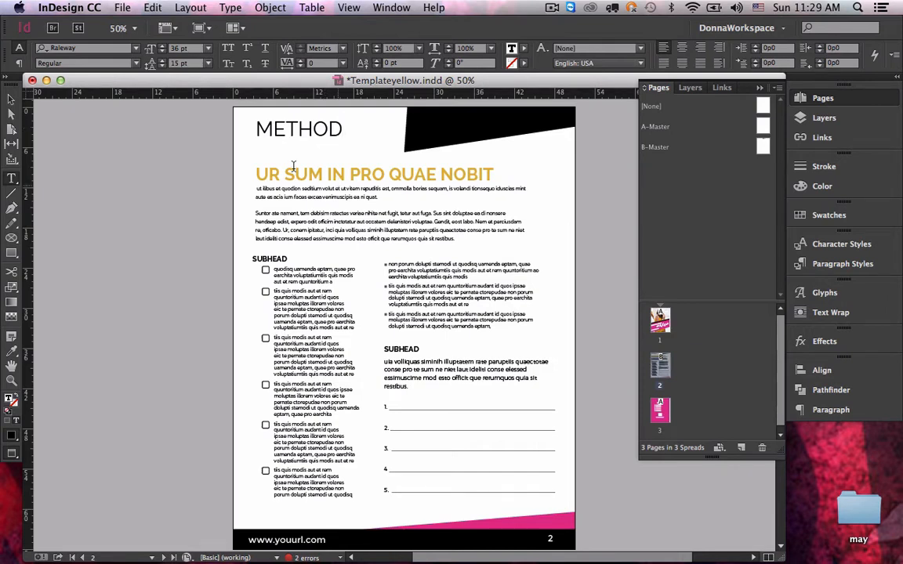
# Delete all four body text frames below the METHOD title on page 2.
pyautogui.click(10, 100)
pyautogui.click(263, 176)
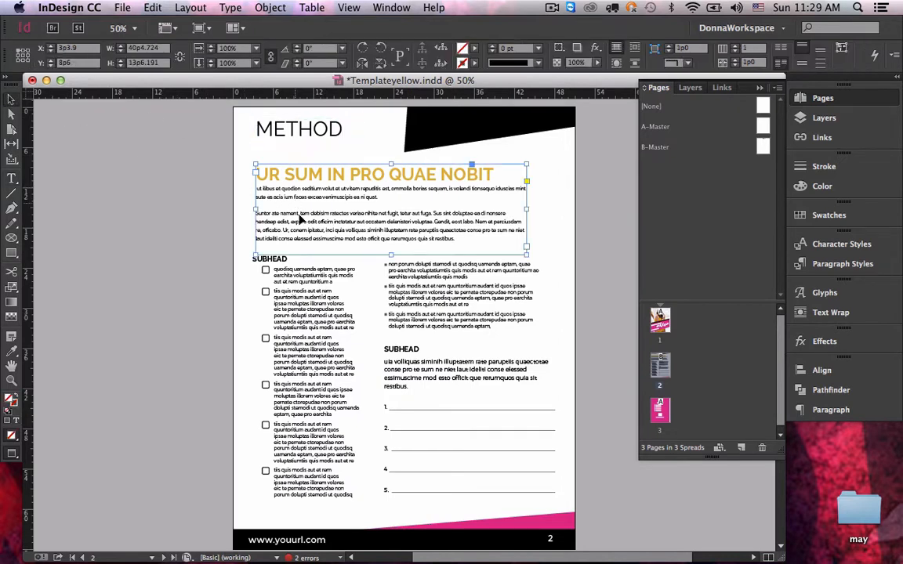
pyautogui.keyDown('shift'); pyautogui.click(282, 257); pyautogui.keyUp('shift')
pyautogui.keyDown('shift'); pyautogui.click(463, 317); pyautogui.keyUp('shift')
pyautogui.keyDown('shift'); pyautogui.click(452, 368); pyautogui.keyUp('shift')
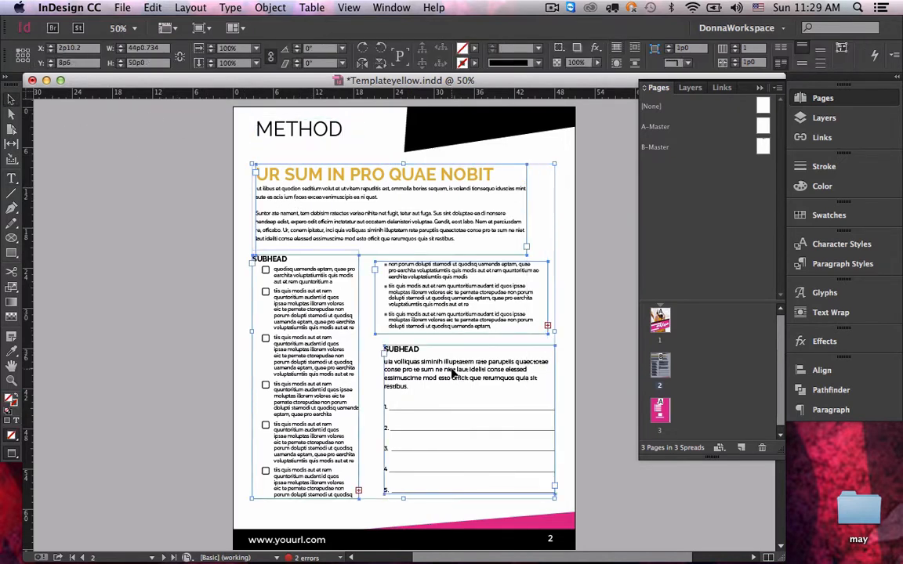
pyautogui.press('Delete')
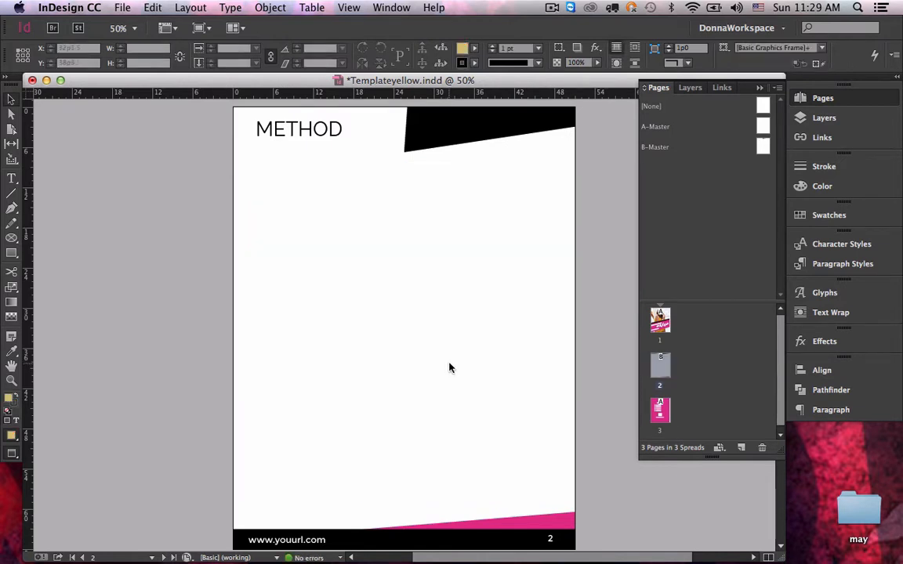
# Examine the page number marker and the website URL in the footer of B-Master.
pyautogui.doubleClick(759, 145)
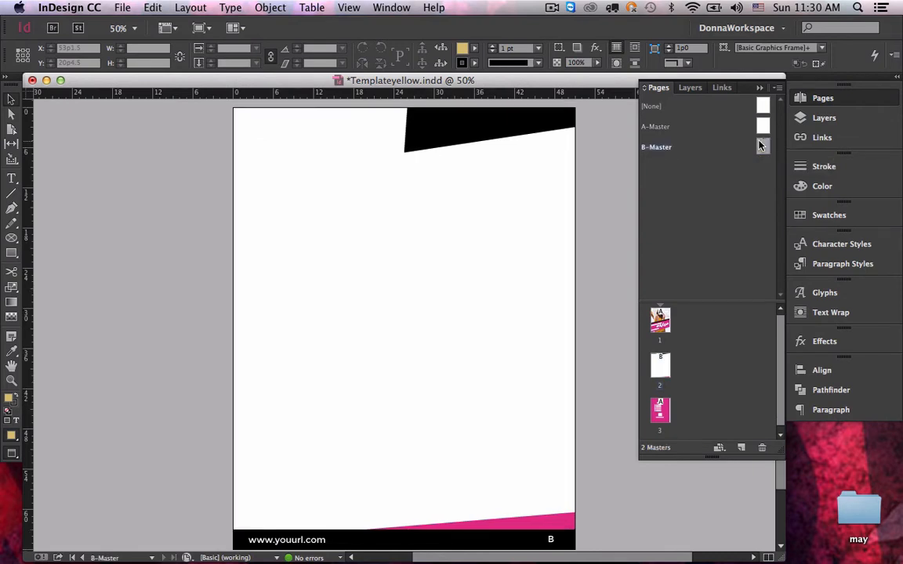
pyautogui.click(299, 546)
pyautogui.click(553, 541)
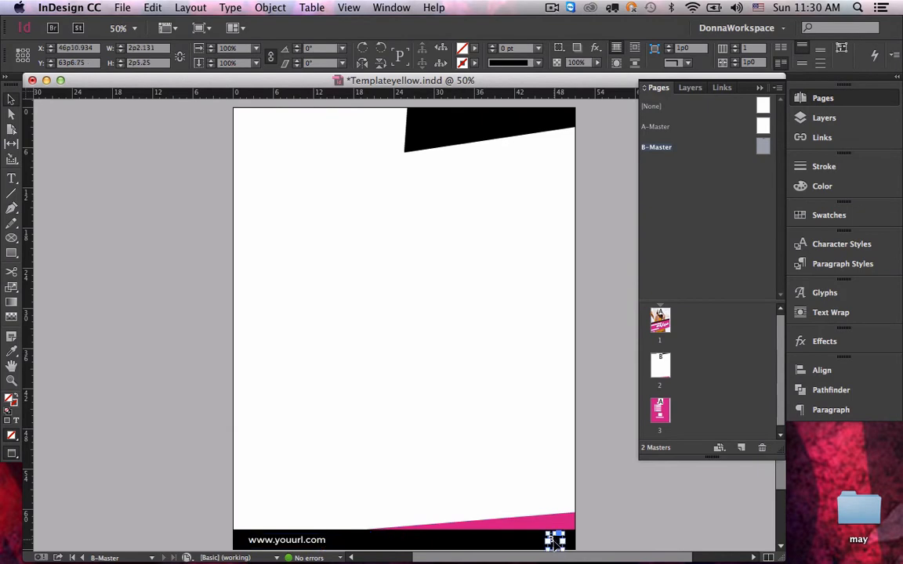
pyautogui.press('z')
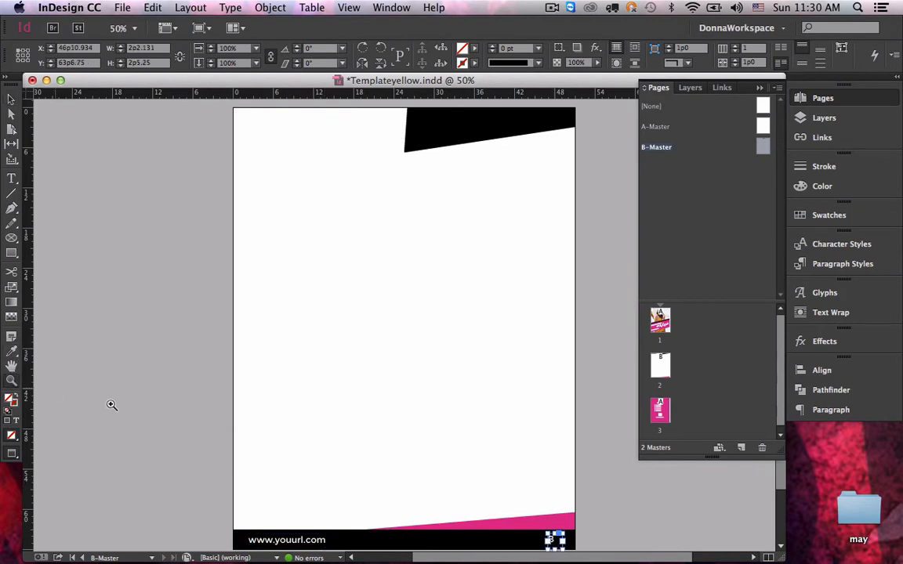
pyautogui.moveTo(517, 503); pyautogui.dragTo(580, 538)
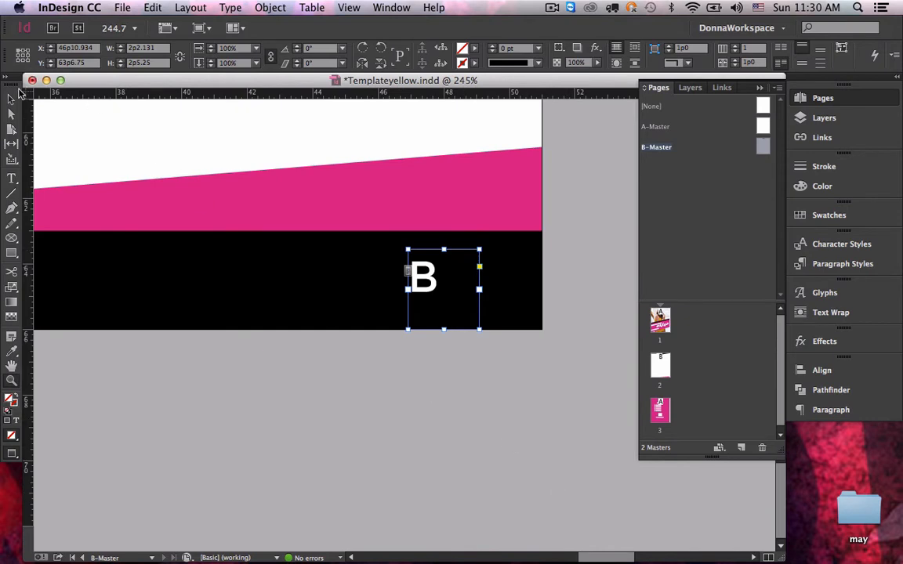
pyautogui.click(11, 99)
pyautogui.click(209, 403)
pyautogui.moveTo(149, 328); pyautogui.dragTo(366, 344)
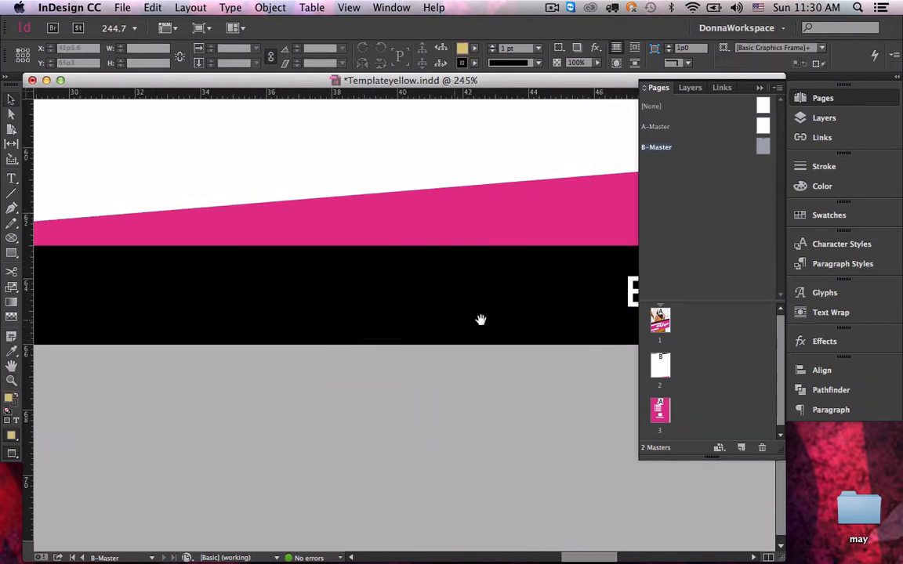
pyautogui.moveTo(345, 304); pyautogui.dragTo(638, 299)
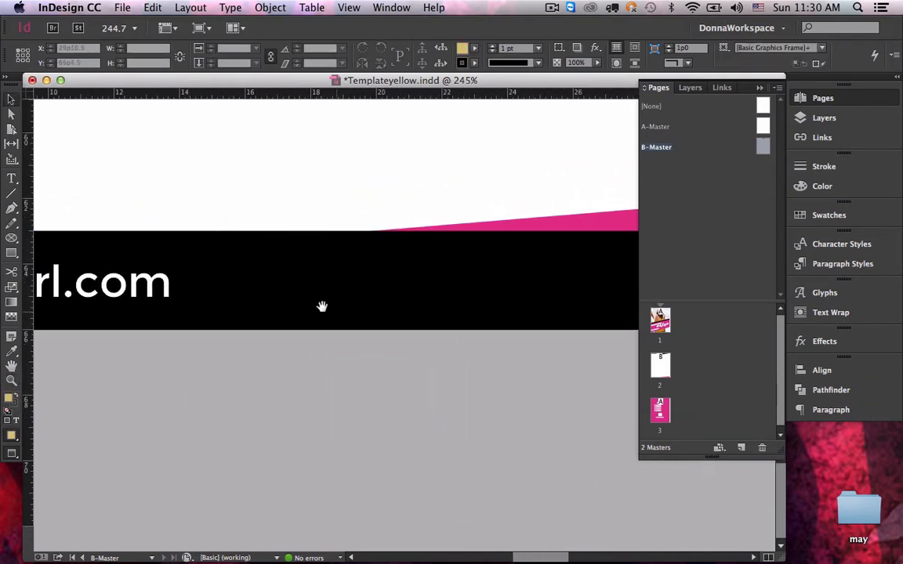
pyautogui.moveTo(321, 306); pyautogui.dragTo(678, 305)
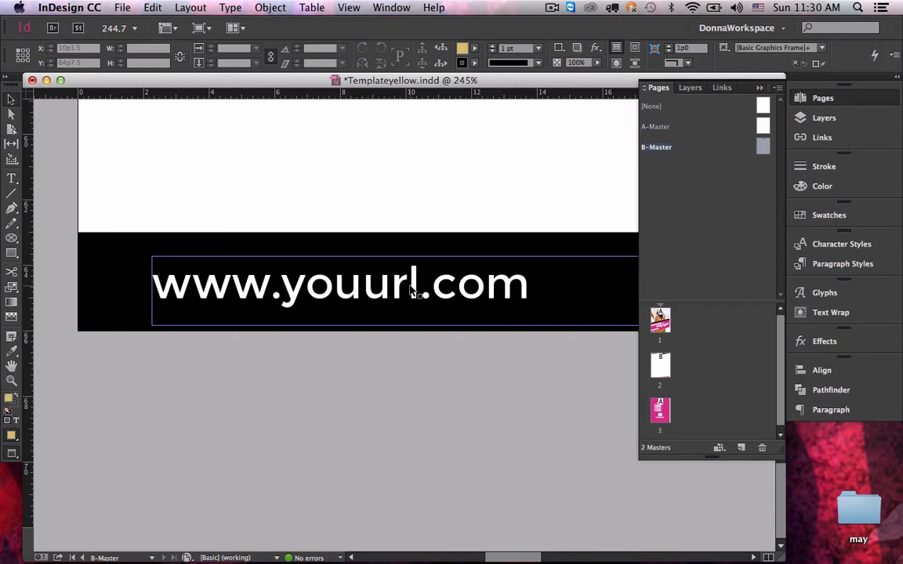
pyautogui.press('super+0')
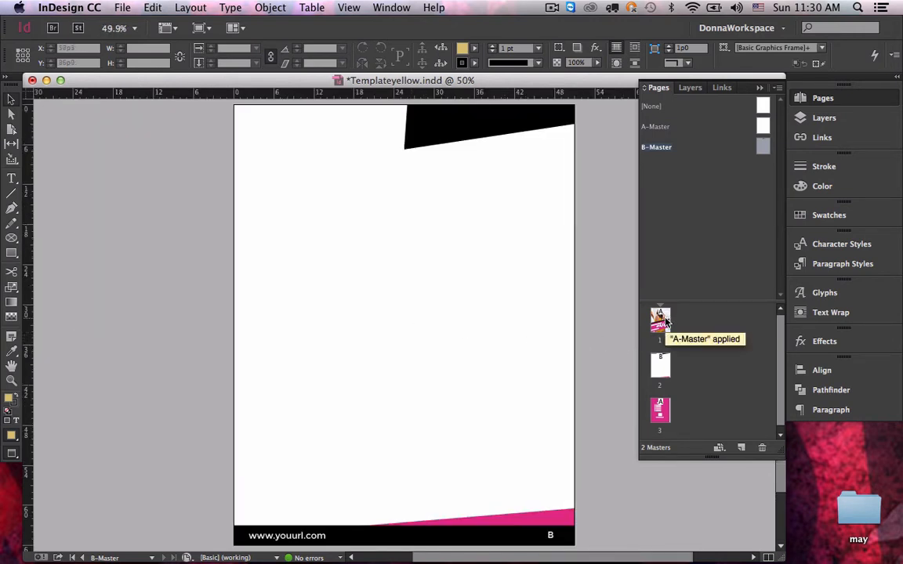
# On page 2, load all five snippets from the checkboxes and lists folder in Snippets 2 for placing.
pyautogui.doubleClick(660, 362)
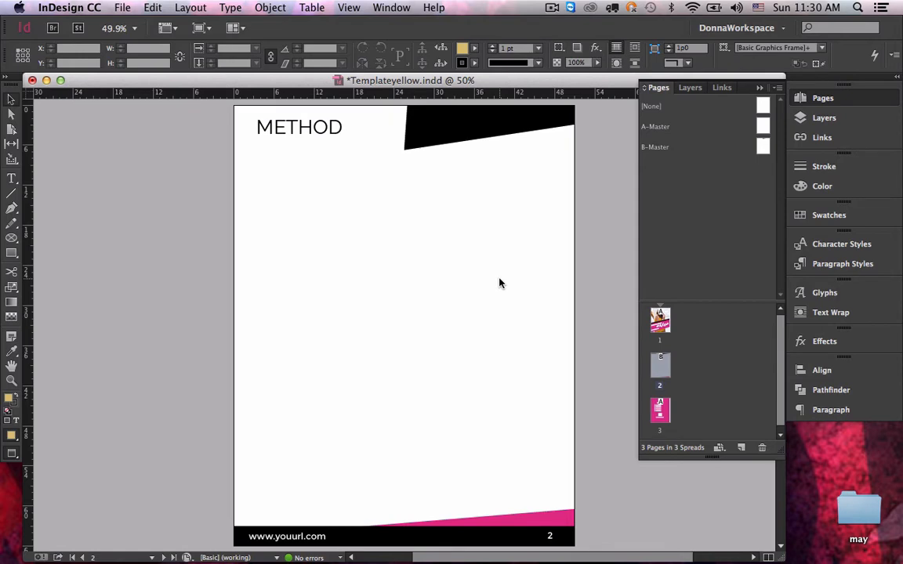
pyautogui.press('super+d')
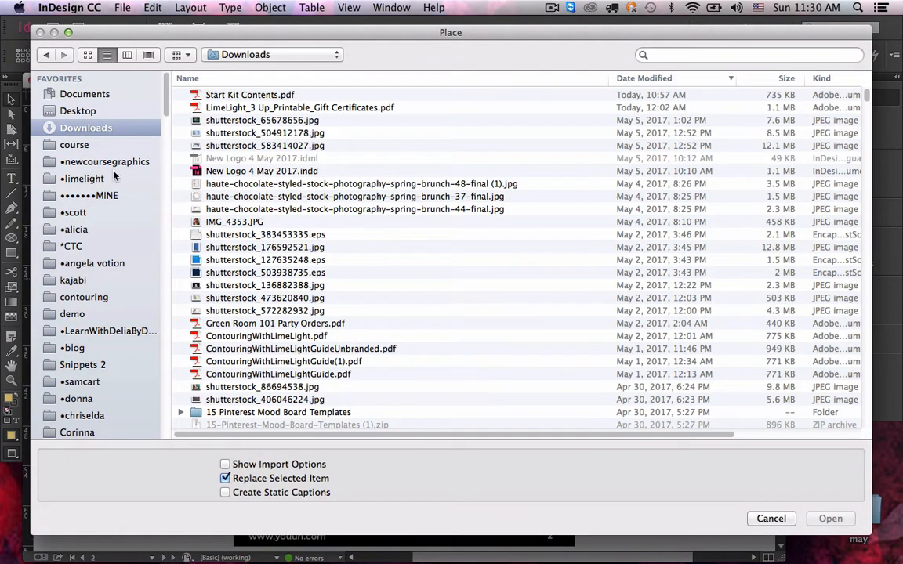
pyautogui.click(107, 149)
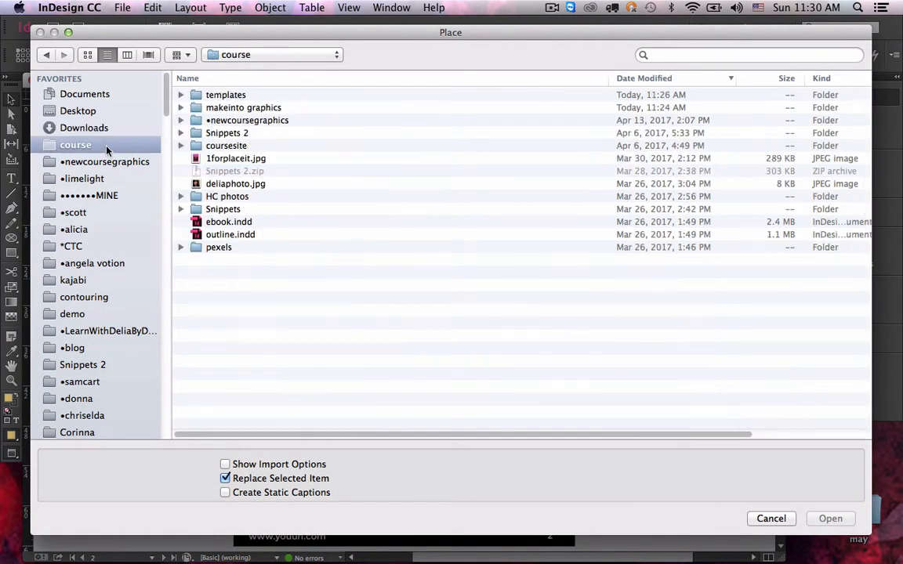
pyautogui.doubleClick(237, 136)
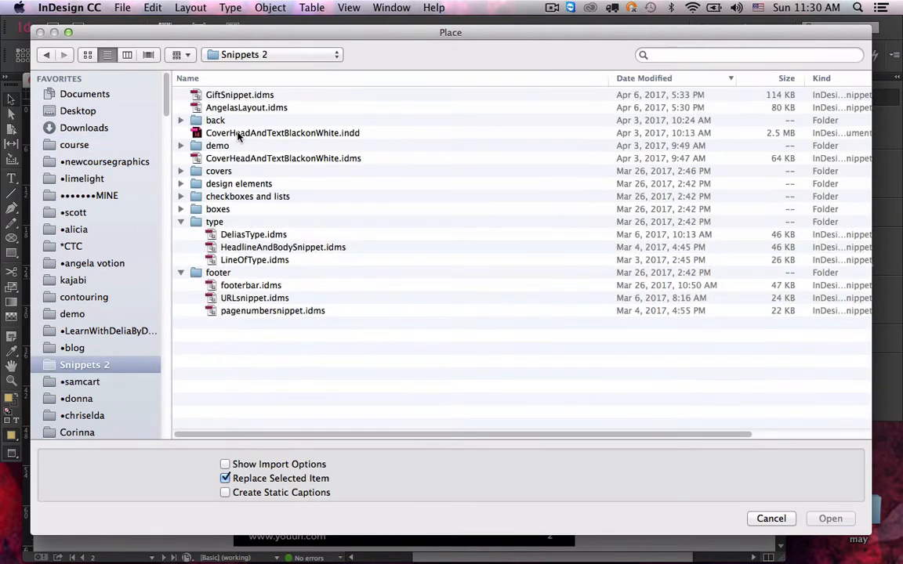
pyautogui.click(181, 274)
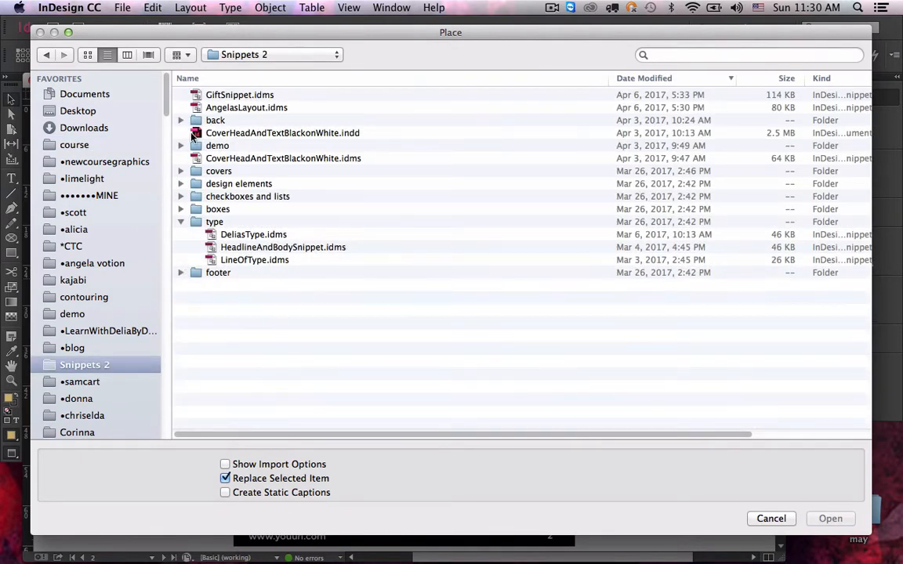
pyautogui.click(181, 197)
pyautogui.click(257, 211)
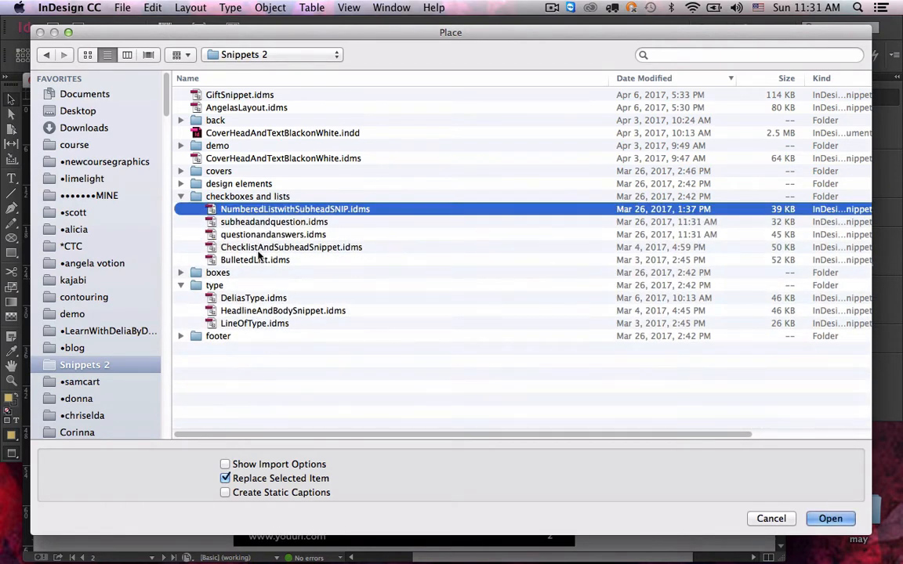
pyautogui.keyDown('shift'); pyautogui.click(235, 259); pyautogui.keyUp('shift')
pyautogui.click(827, 521)
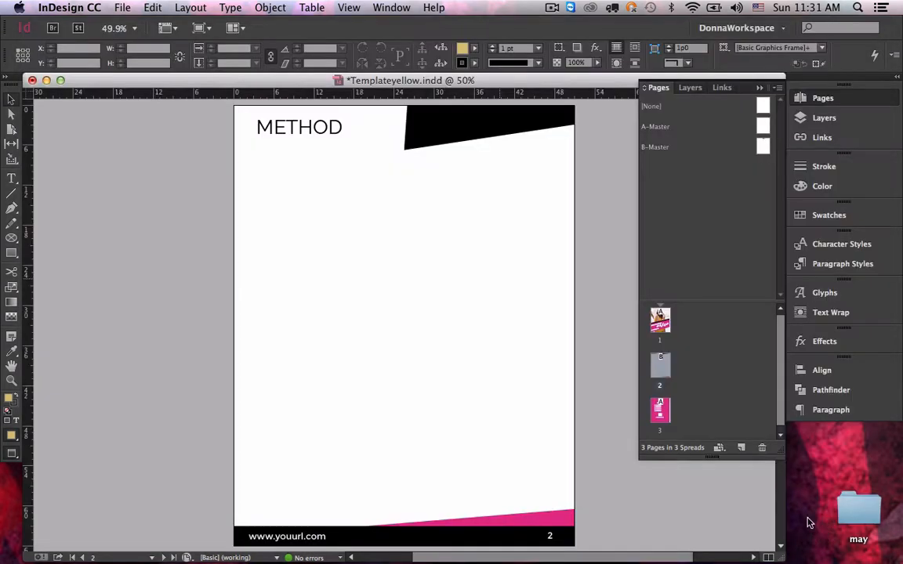
# Drop the five loaded list and question snippets at separate spots in the middle and lower part of page 2.
pyautogui.click(325, 239)
pyautogui.click(355, 319)
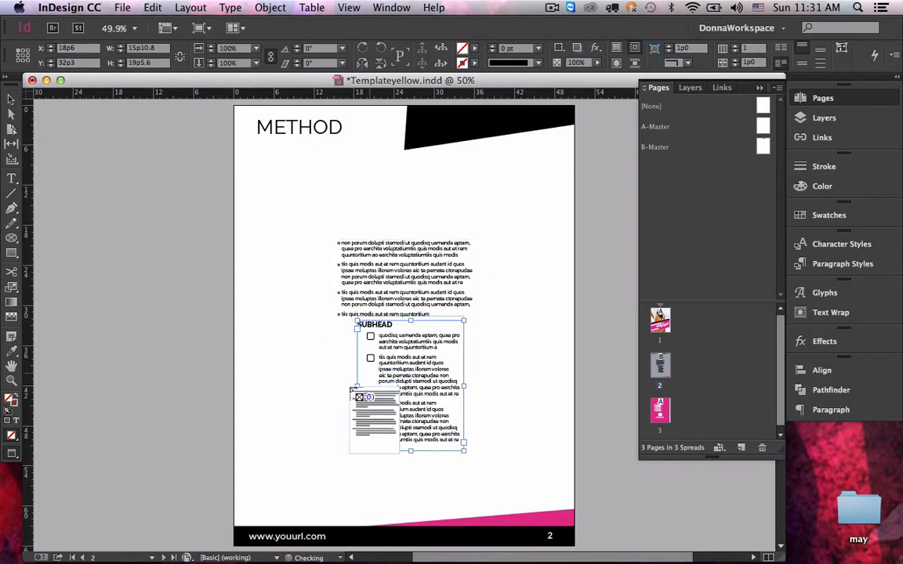
pyautogui.click(307, 379)
pyautogui.click(274, 347)
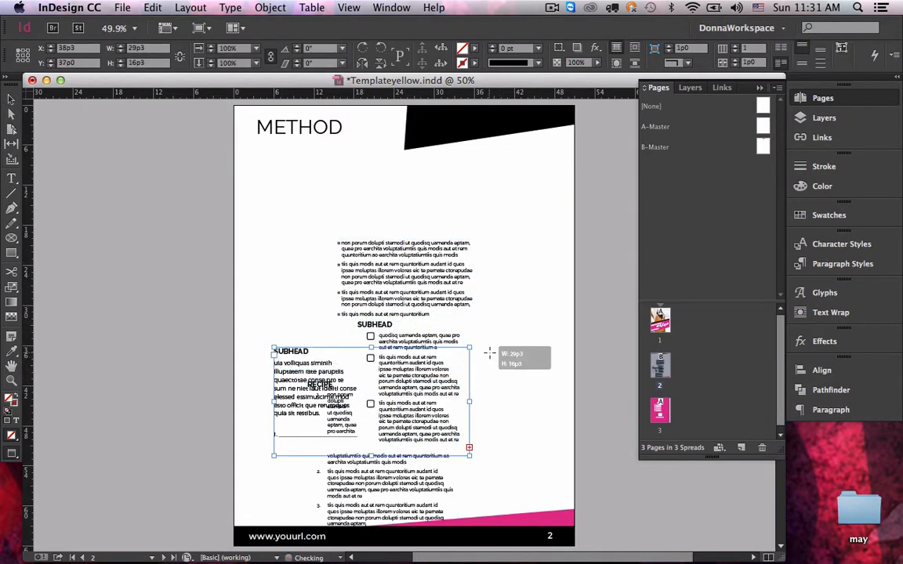
pyautogui.click(488, 354)
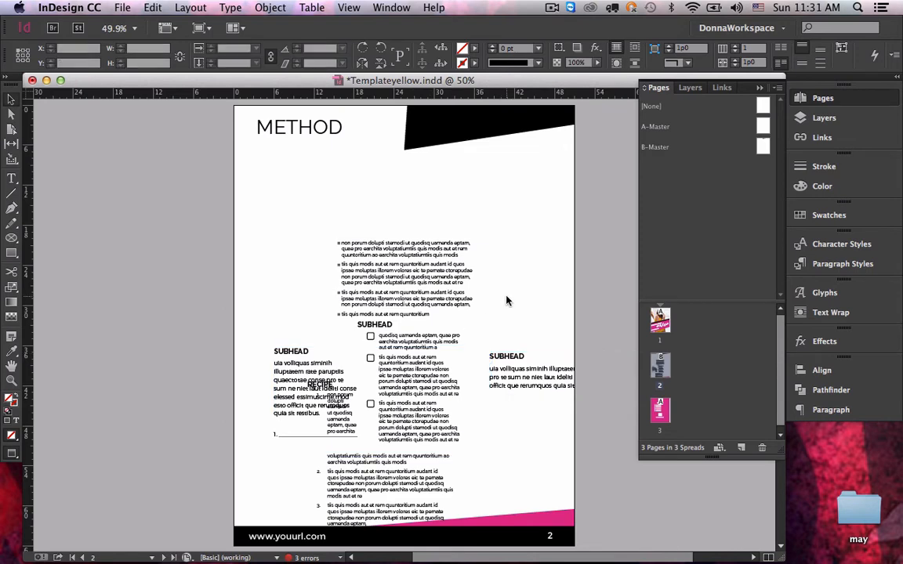
# Place HeadlineAndBodySnippet.idms under the METHOD title at X 3p3.9, Y 9p9 and resize it to about 45p9 by 13p4.
pyautogui.press('super+d')
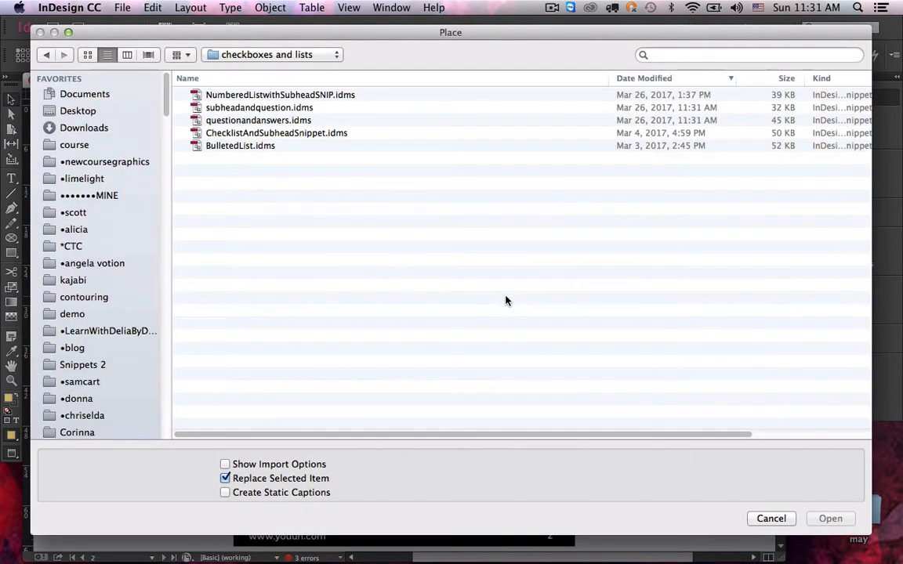
pyautogui.click(254, 54)
pyautogui.click(228, 65)
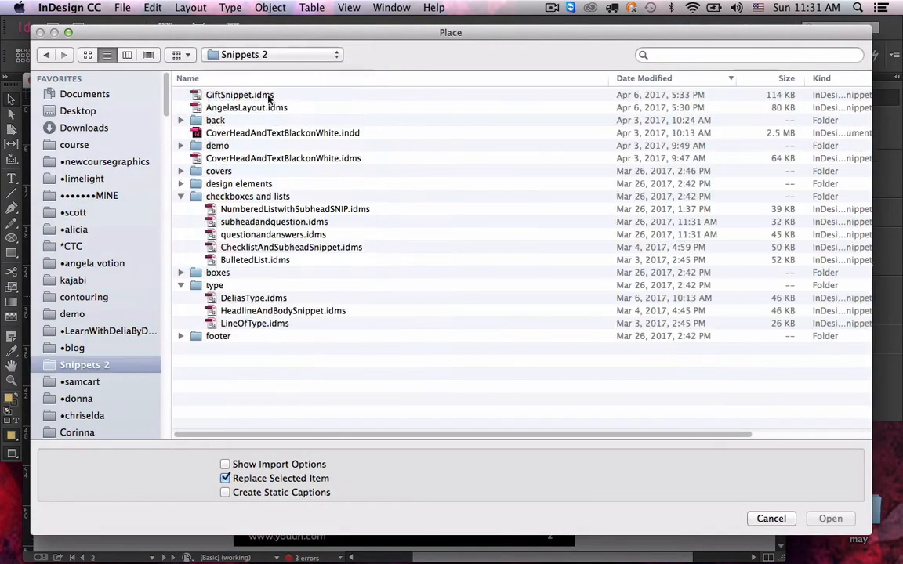
pyautogui.doubleClick(240, 312)
pyautogui.click(256, 223)
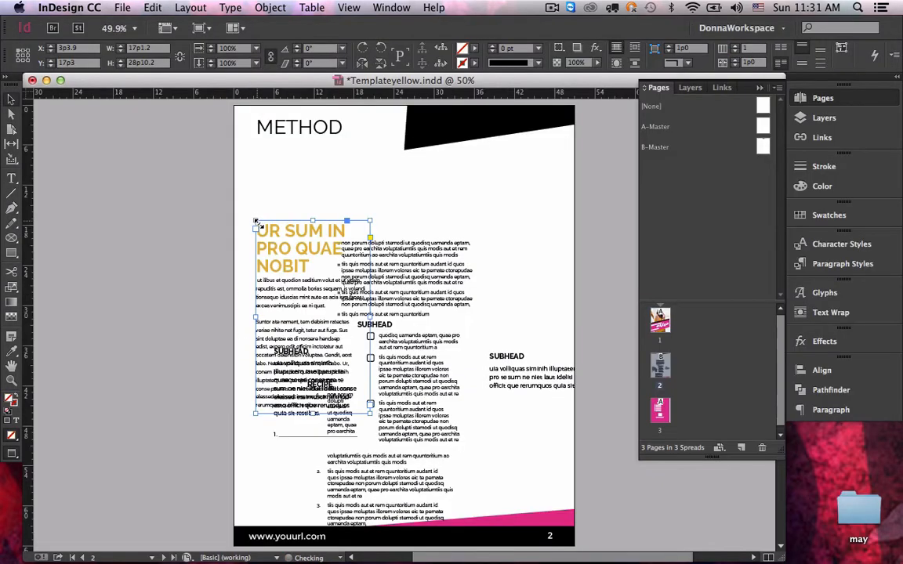
pyautogui.moveTo(282, 279); pyautogui.dragTo(282, 229)
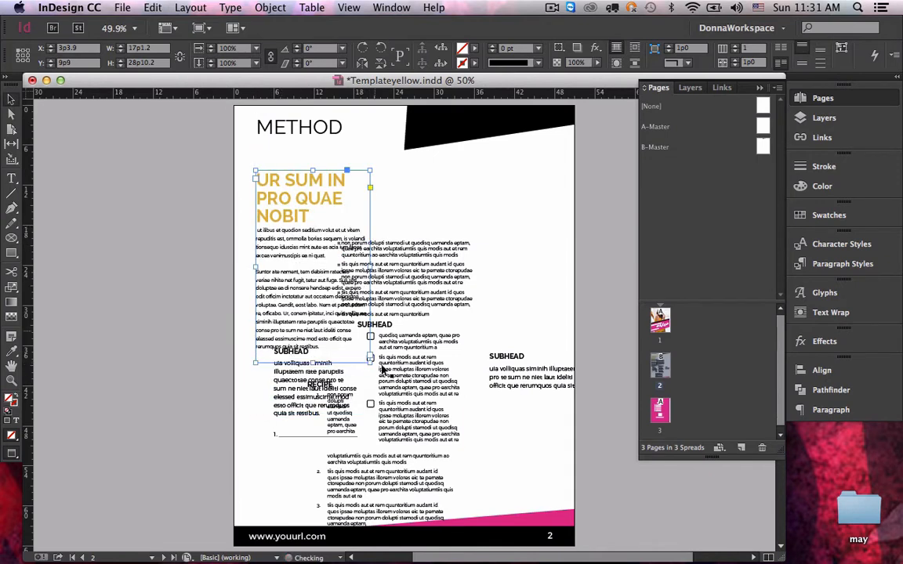
pyautogui.moveTo(370, 363); pyautogui.dragTo(562, 259)
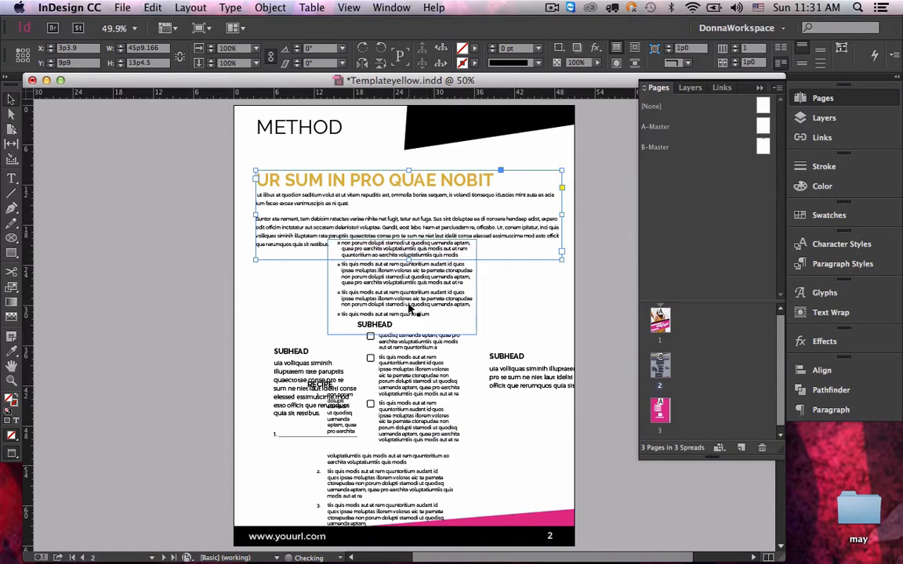
# Move the bulleted list to the page bottom and the numbered-lines frame to X 3p3.9, Y 23p1.5, extending that frame to about 18p10 high.
pyautogui.moveTo(408, 310); pyautogui.dragTo(493, 371)
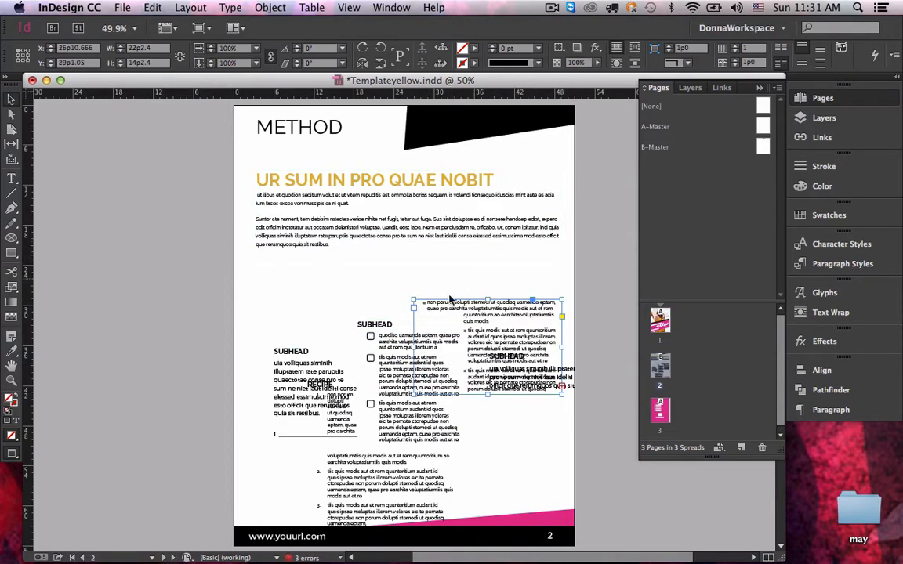
pyautogui.moveTo(450, 301); pyautogui.dragTo(370, 424)
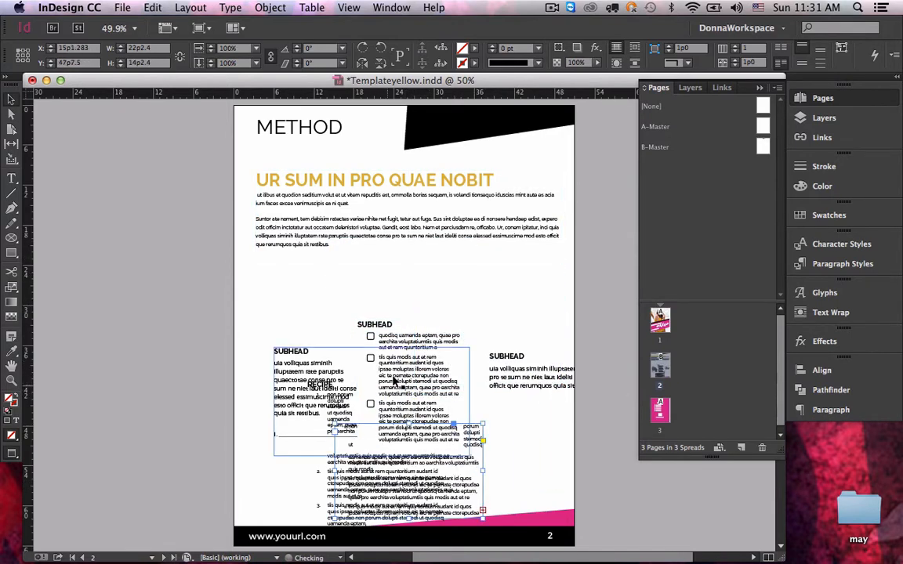
pyautogui.moveTo(395, 384); pyautogui.dragTo(377, 340)
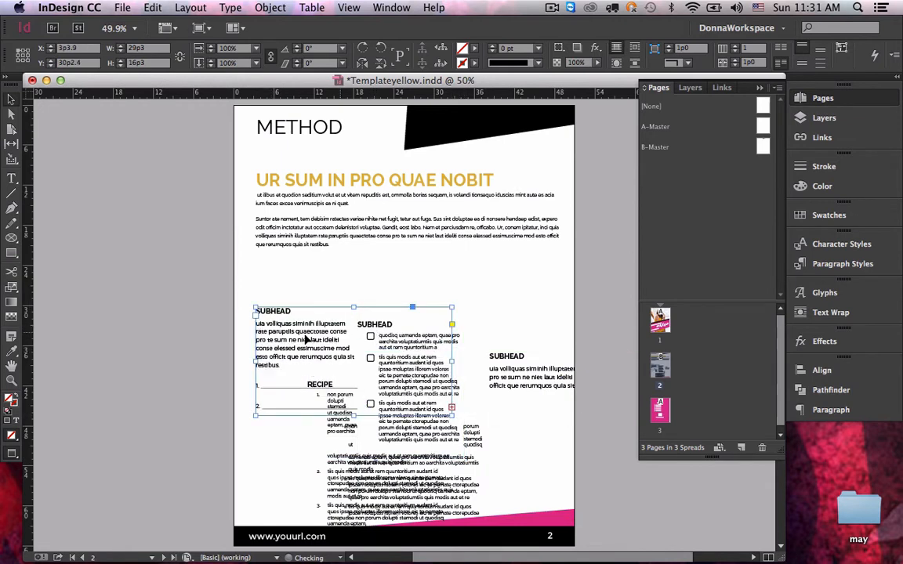
pyautogui.moveTo(307, 338); pyautogui.dragTo(307, 291)
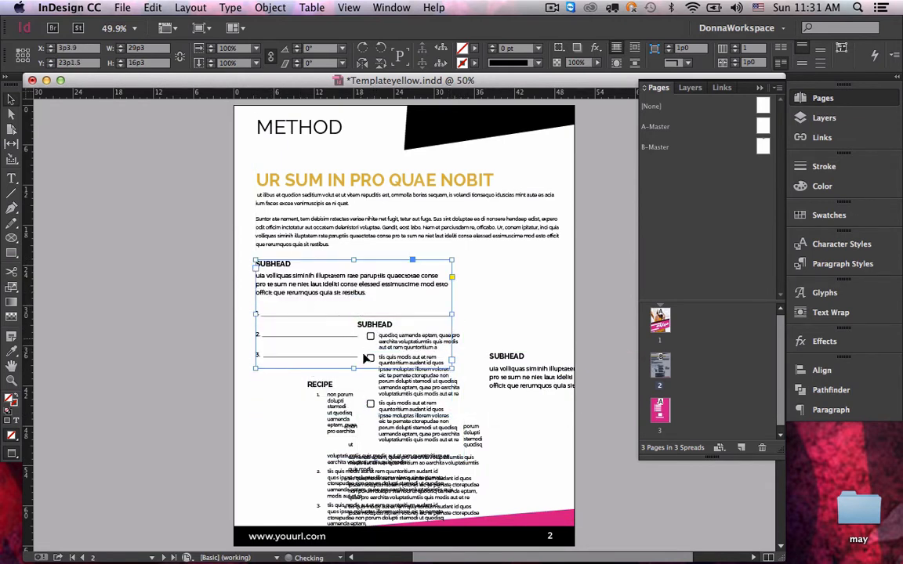
pyautogui.moveTo(353, 369); pyautogui.dragTo(354, 386)
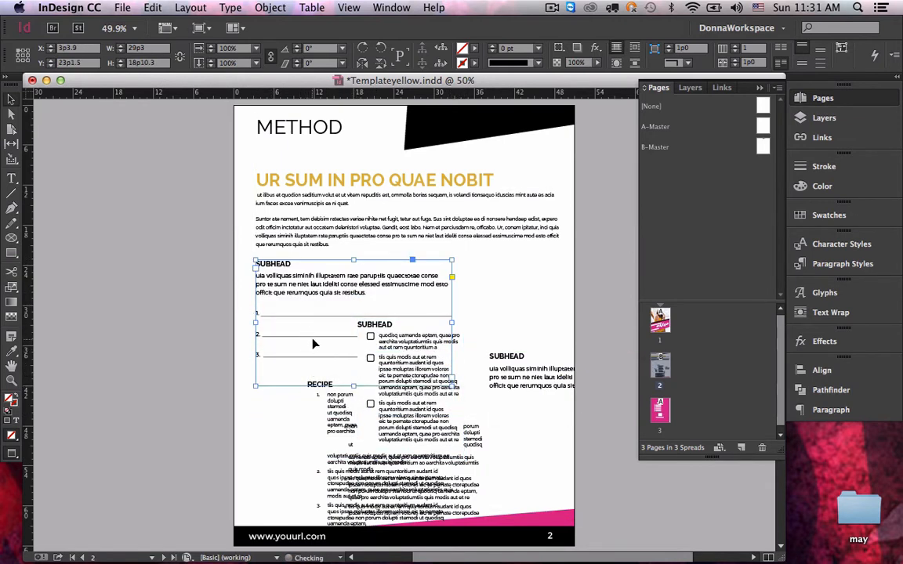
# Delete the numbered RECIPE list and fit the checklist beside the numbered-lines frame, shifting that frame to X 1p9.
pyautogui.moveTo(339, 425); pyautogui.dragTo(289, 445)
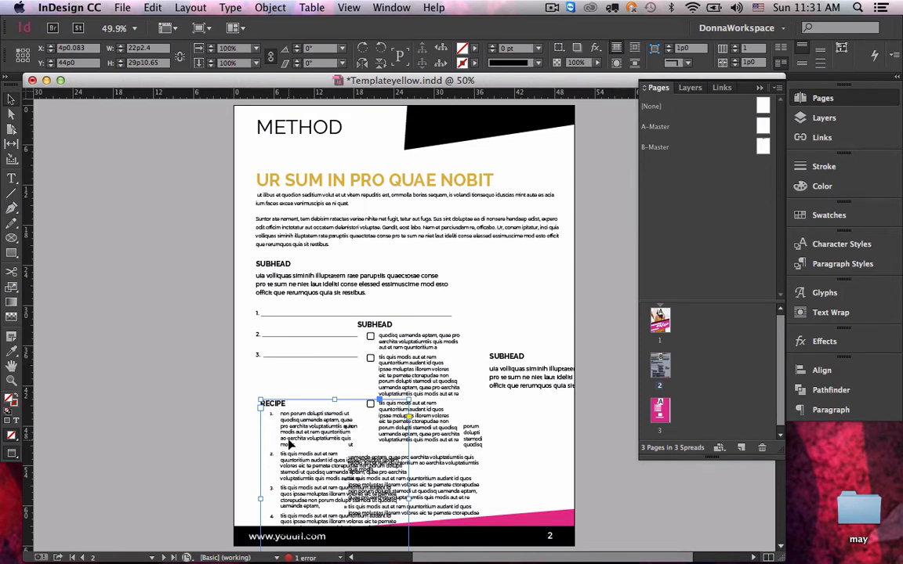
pyautogui.press('Delete')
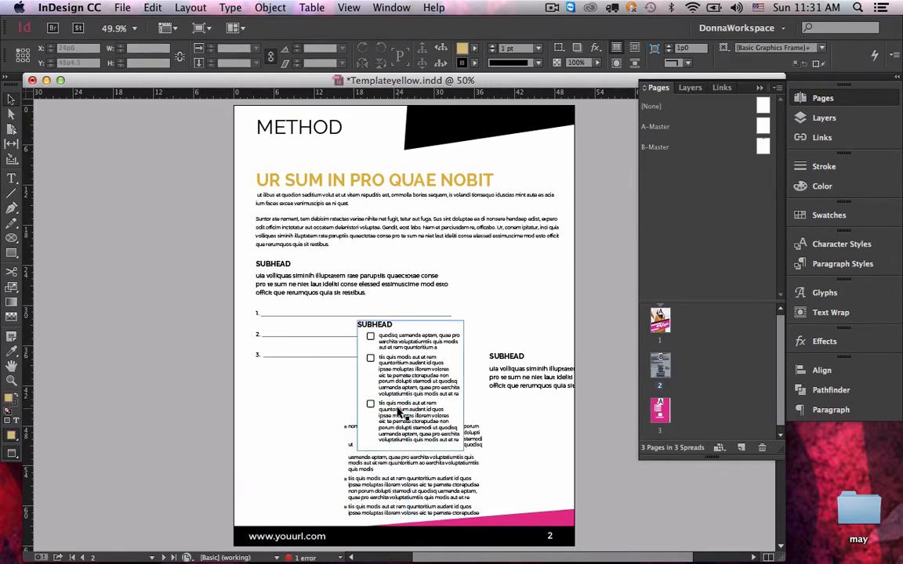
pyautogui.moveTo(400, 409); pyautogui.dragTo(502, 358)
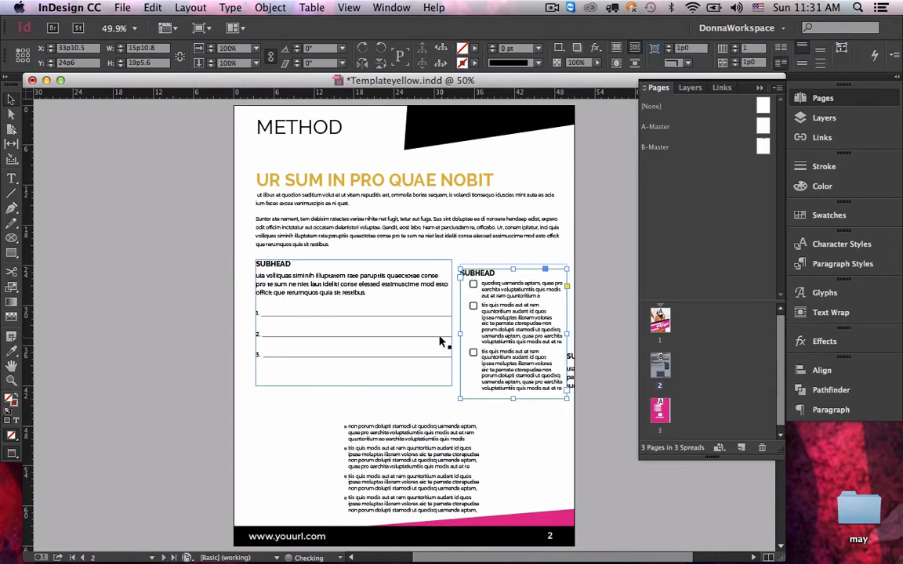
pyautogui.click(442, 340)
pyautogui.moveTo(453, 335); pyautogui.dragTo(443, 335)
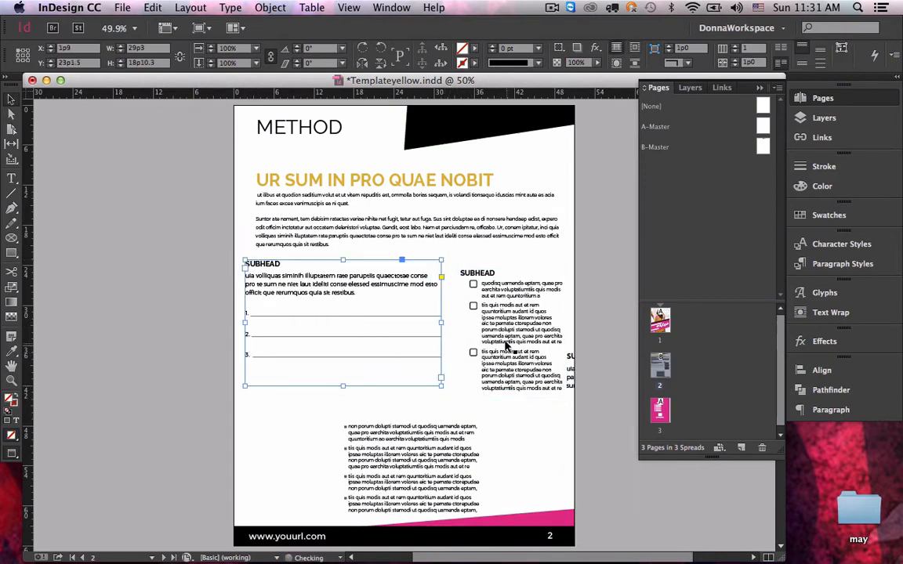
pyautogui.moveTo(510, 351); pyautogui.dragTo(493, 341)
# Delete the SUBHEAD frame overhanging the page edge, then move the bulleted list to X 3p3.9, Y 43p9.2 and extend it to about 15p11 high.
pyautogui.moveTo(570, 375); pyautogui.dragTo(123, 403)
pyautogui.press('Delete')
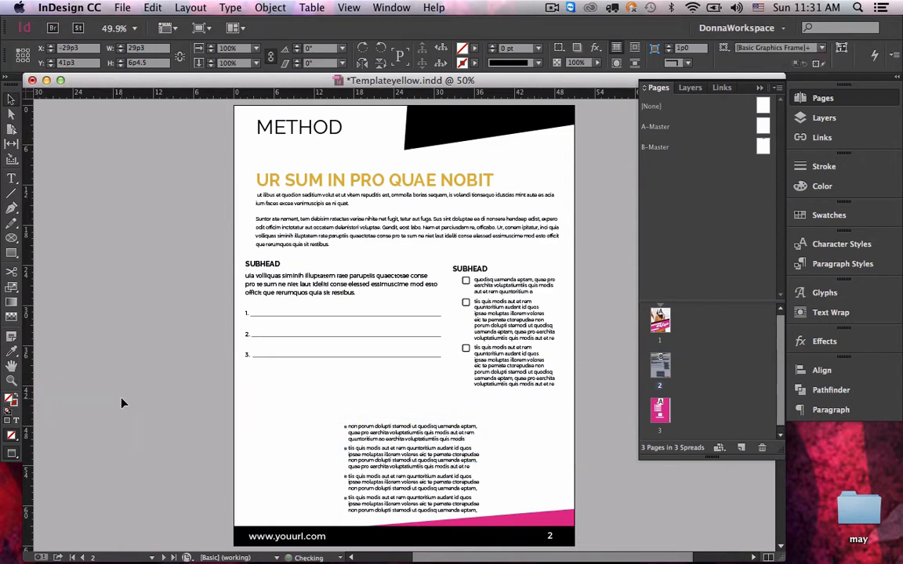
pyautogui.moveTo(411, 424); pyautogui.dragTo(336, 440)
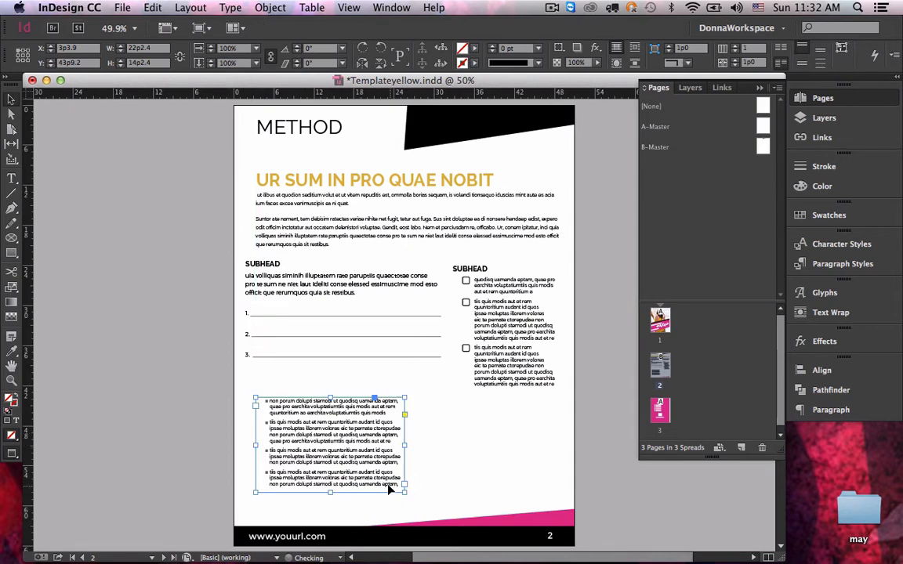
pyautogui.moveTo(404, 492); pyautogui.dragTo(404, 503)
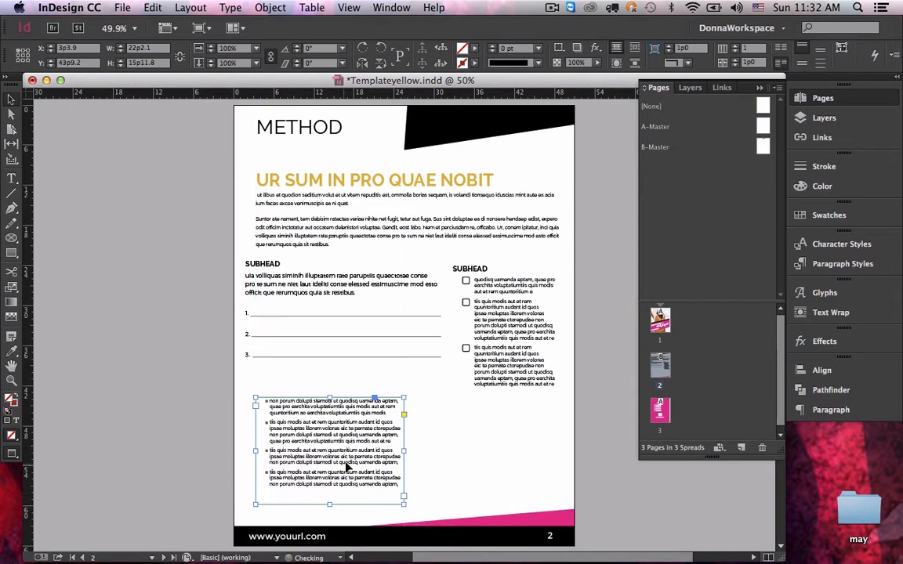
# Rearrange the lower frames: checklist on the left, bulleted list beside it at X 21p6, Y 25p0.1, and numbered lines below both.
pyautogui.moveTo(345, 466); pyautogui.dragTo(482, 455)
pyautogui.moveTo(360, 337); pyautogui.dragTo(377, 482)
pyautogui.moveTo(499, 329); pyautogui.dragTo(308, 328)
pyautogui.moveTo(504, 429); pyautogui.dragTo(488, 317)
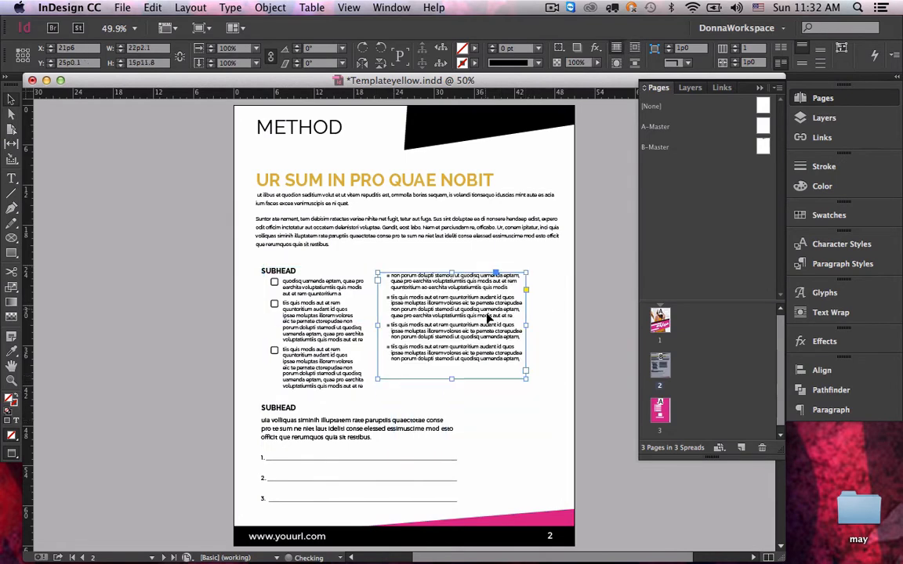
# Widen the numbered-lines frame to about 45p, extend the bulleted list to about 19p8 high, and shift the list level with the checklist.
pyautogui.click(419, 454)
pyautogui.moveTo(459, 465); pyautogui.dragTo(563, 461)
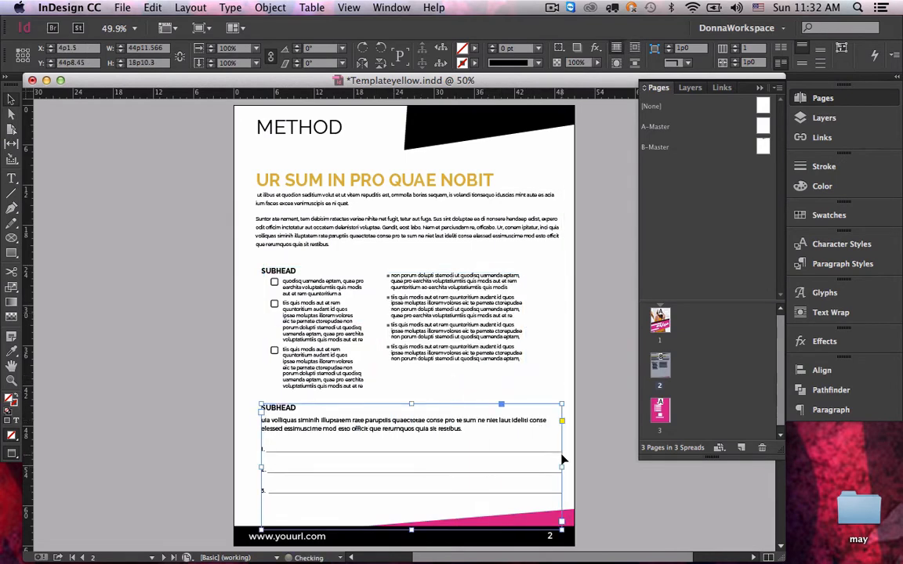
pyautogui.click(463, 367)
pyautogui.moveTo(453, 380); pyautogui.dragTo(455, 398)
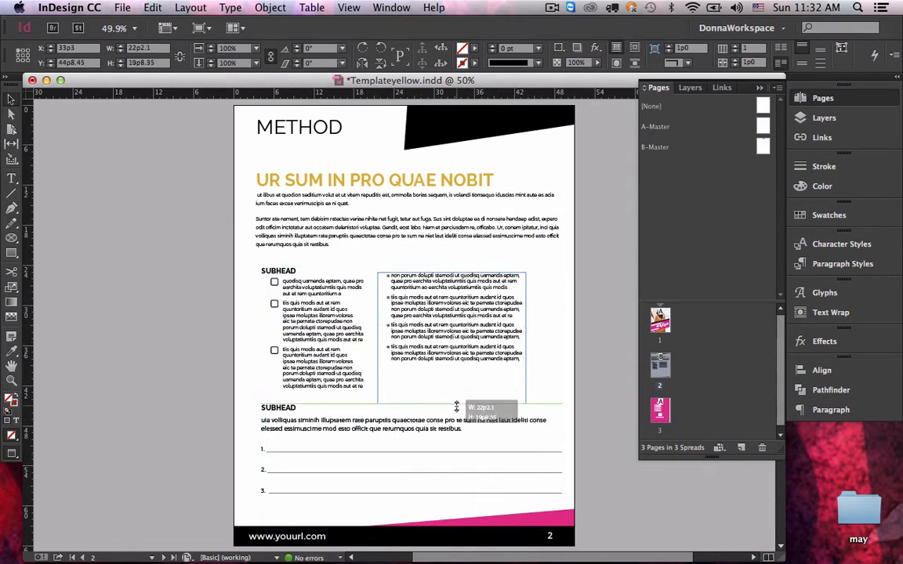
pyautogui.moveTo(466, 335); pyautogui.dragTo(481, 330)
# Duplicate the last two bullets at the end of the bulleted list.
pyautogui.doubleClick(406, 350)
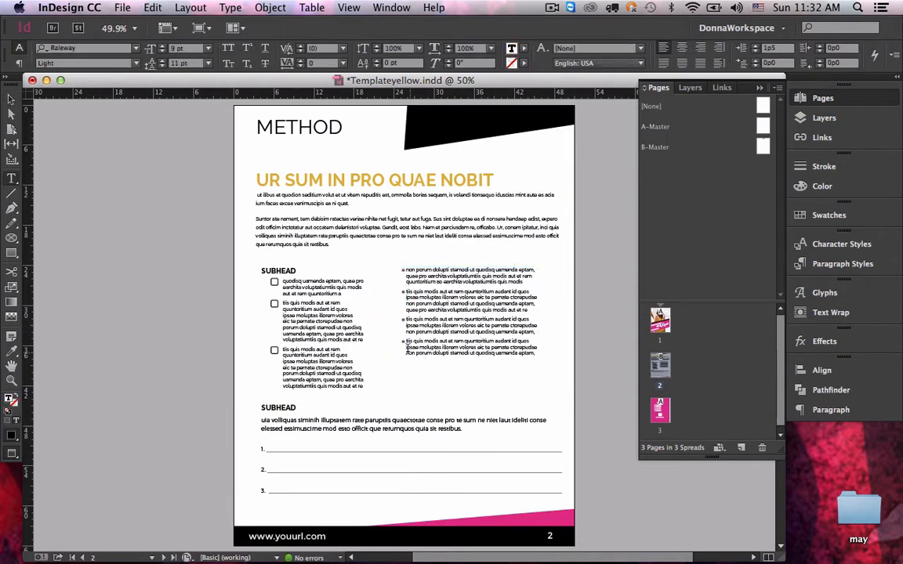
pyautogui.moveTo(402, 320); pyautogui.dragTo(494, 365)
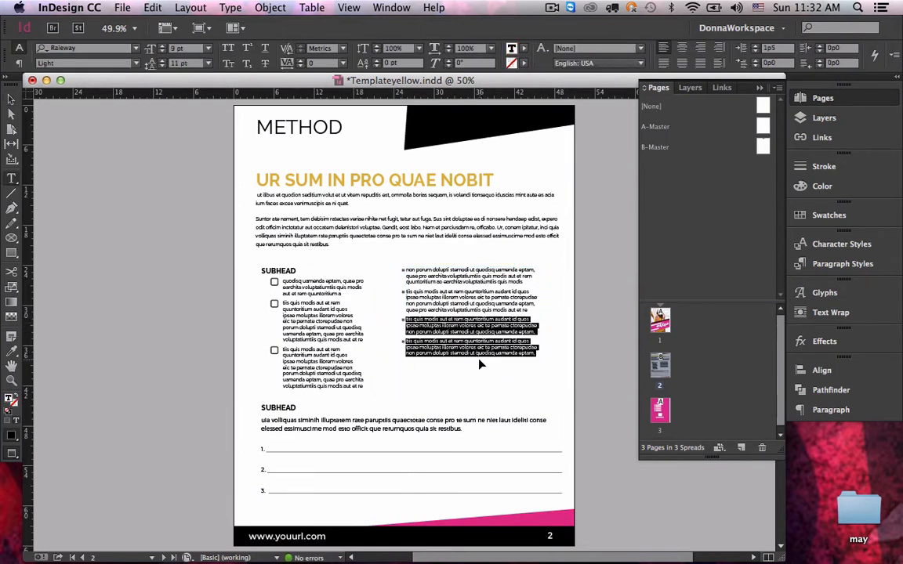
pyautogui.click(479, 359)
pyautogui.write('tis quis modis aut et ram quuntoritium audant id quos ipsae moluptas illoram volores eic te pamate ctorepudae non porum dolupti stamodi ut quodisq uamenda aptam, tis quis modis aut et ram quuntoritium audant id quos ipsae moluptas illoram volores eic te pamate ctorepudae')
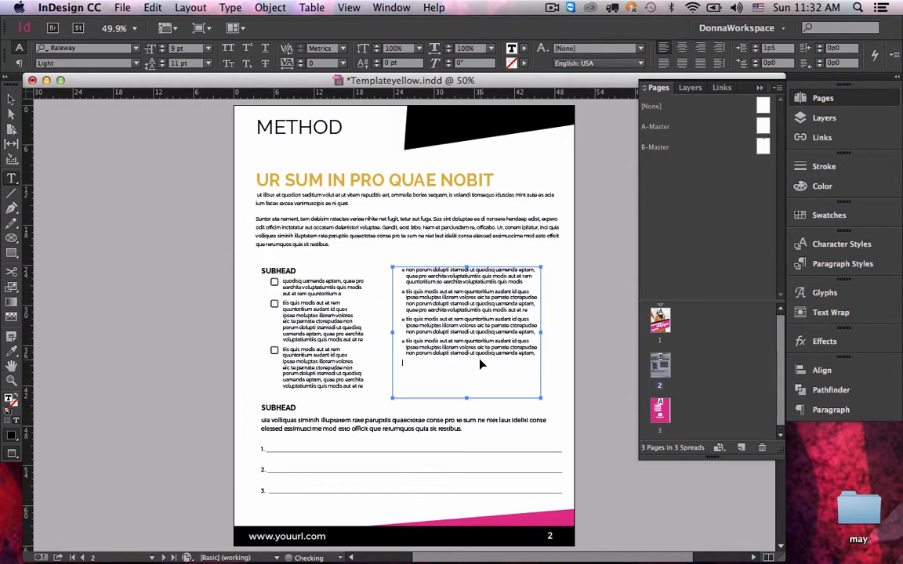
# Widen the checklist frame to about 18p3 and narrow the numbered-lines frame from its left side to about 23p7.
pyautogui.click(11, 99)
pyautogui.click(356, 342)
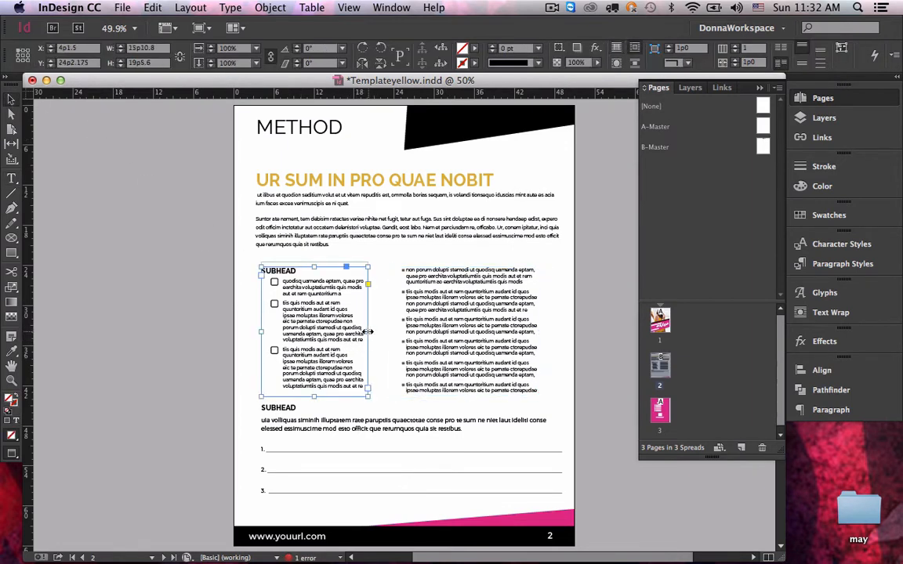
pyautogui.moveTo(367, 332); pyautogui.dragTo(383, 333)
pyautogui.click(302, 427)
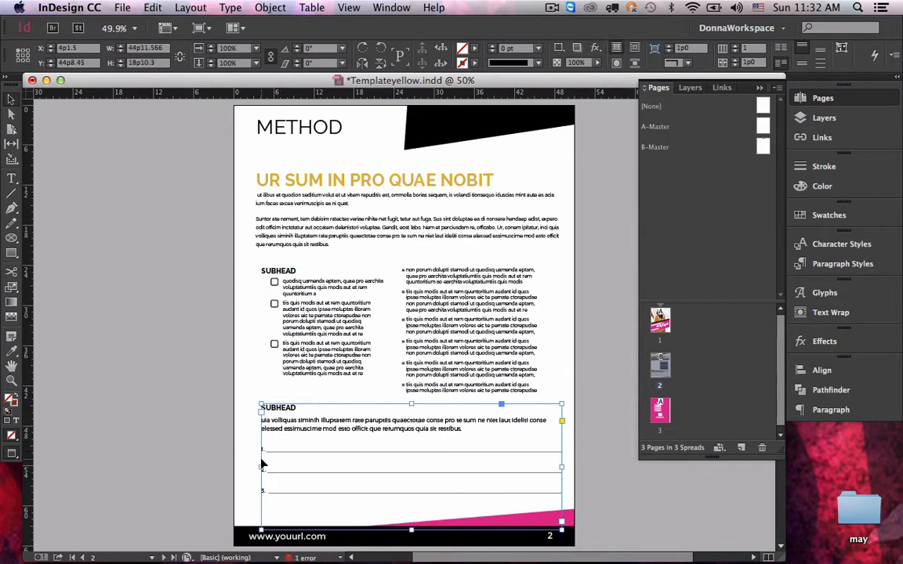
pyautogui.moveTo(260, 467); pyautogui.dragTo(402, 462)
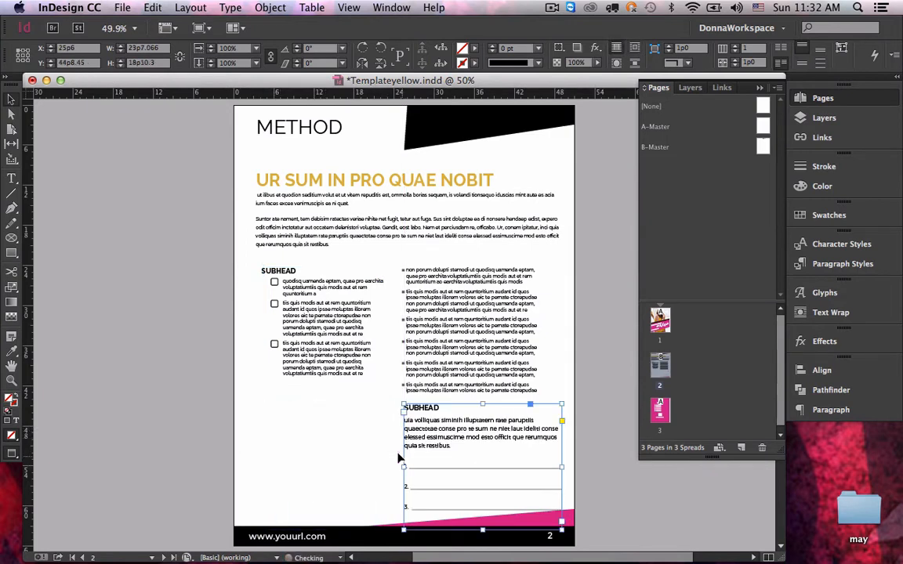
# Duplicate the last checklist item below itself and hang its wrapped lines with an Indent to Here character.
pyautogui.click(363, 384)
pyautogui.doubleClick(368, 374)
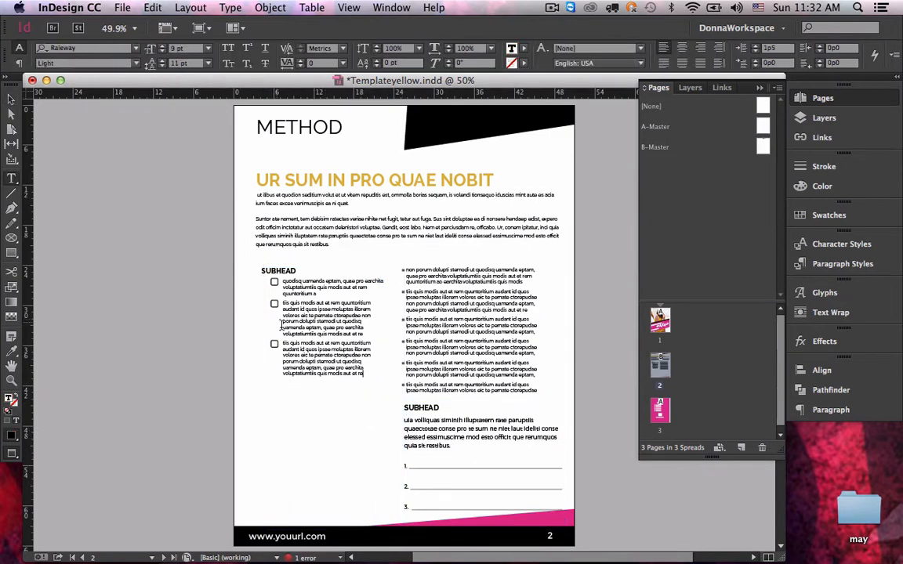
pyautogui.moveTo(282, 342); pyautogui.dragTo(381, 375)
pyautogui.click(367, 370)
pyautogui.press('Return')
pyautogui.write('tis quis modis aut et ram quuntortium audant id quos ipsae moluptas illorem volores eic te pernate ctorepudae non porum dolupti starnodi ut quodisq uamenda eptam, quae pro earchita voluptatiumtiis quis modis aut et re')
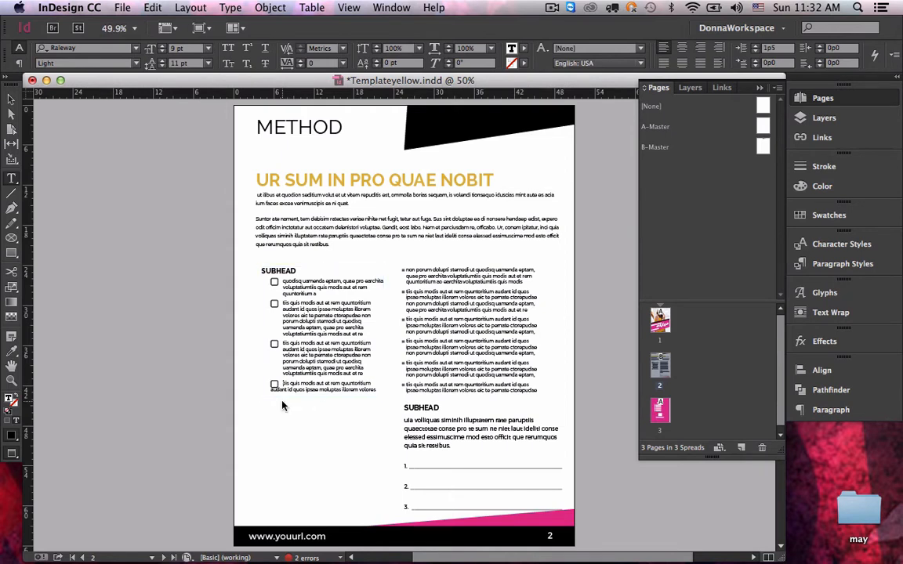
pyautogui.press('super+backslash')
# Extend the checklist frame downward to about 29p4 high.
pyautogui.click(11, 98)
pyautogui.moveTo(321, 397)
pyautogui.mouseDown()
pyautogui.moveTo(330, 520)
pyautogui.moveTo(330, 413)
pyautogui.mouseUp()
pyautogui.doubleClick(343, 408)
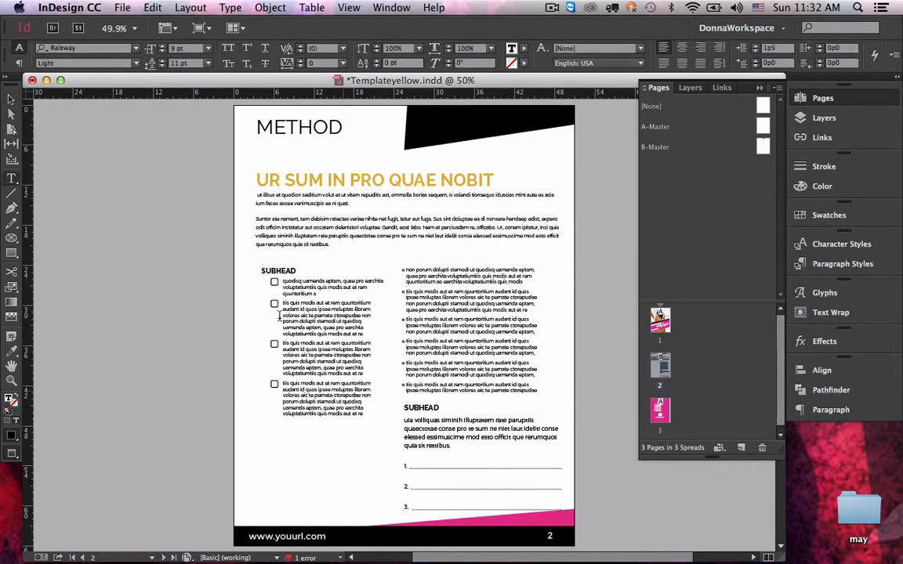
pyautogui.click(11, 99)
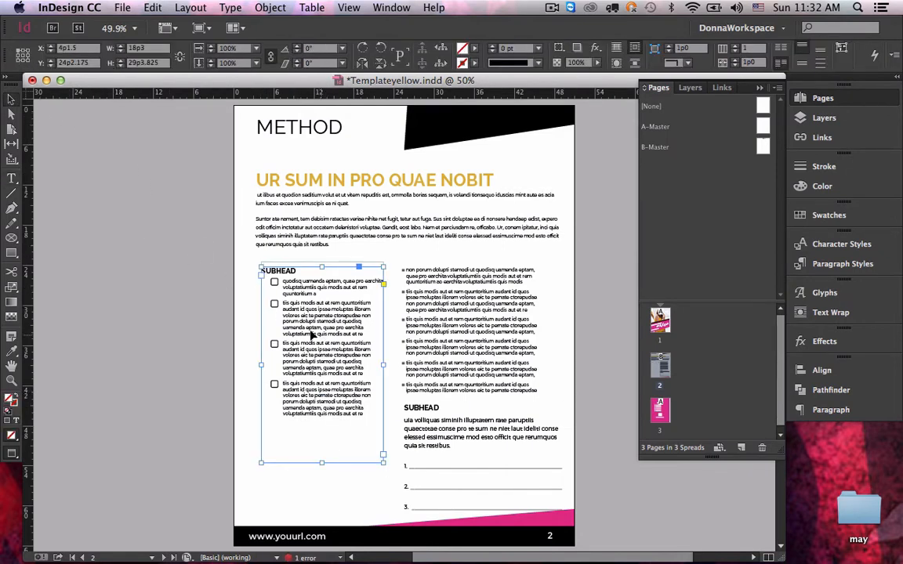
pyautogui.click(843, 263)
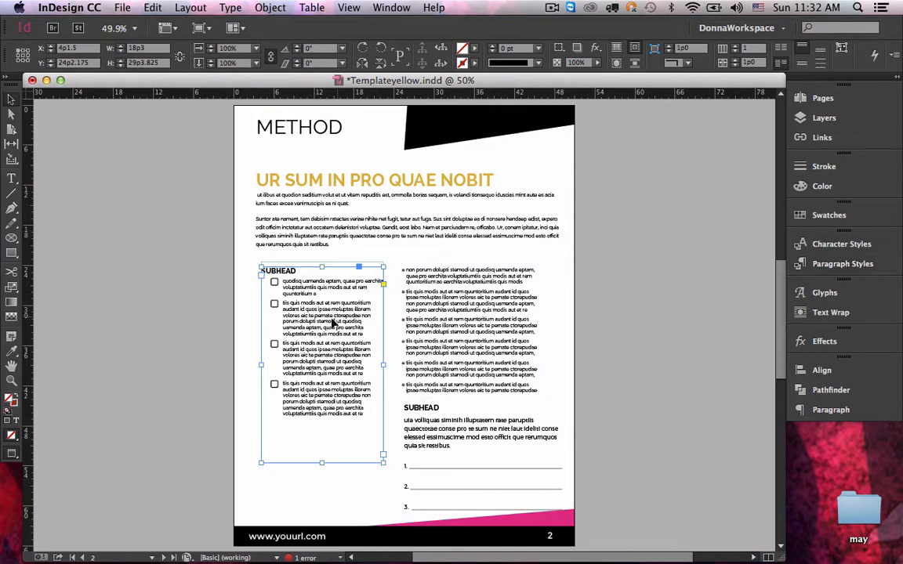
# Move the checklist to X 32p9, the numbered lines under the body text on the left, and the bulleted list to X 2p4.2, Y 41p6.
pyautogui.moveTo(306, 292); pyautogui.dragTo(517, 322)
pyautogui.moveTo(436, 451); pyautogui.dragTo(280, 308)
pyautogui.moveTo(388, 282); pyautogui.dragTo(287, 430)
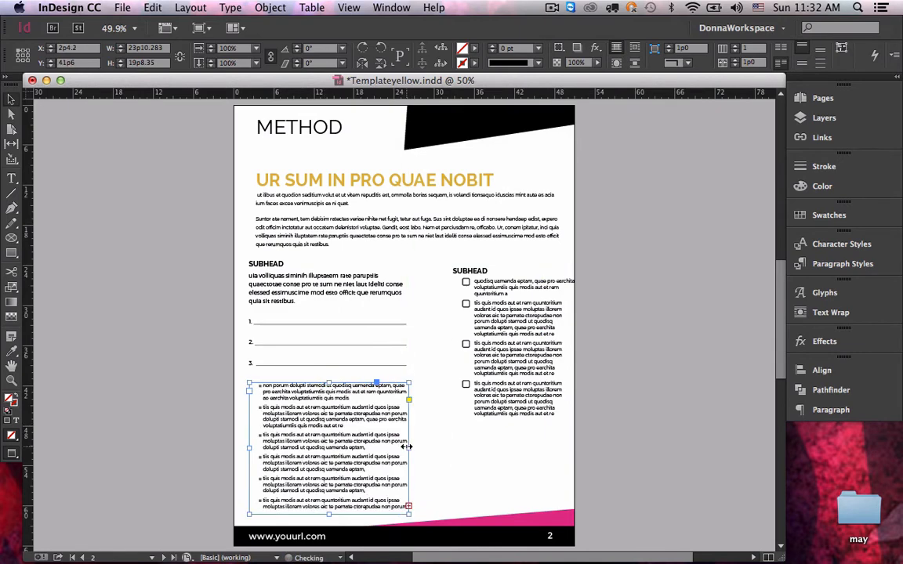
pyautogui.rightClick(404, 399)
# Shorten the checklist frame to about 17p4 high, ending level with the top of the bulleted list.
pyautogui.moveTo(496, 445)
pyautogui.click(484, 403)
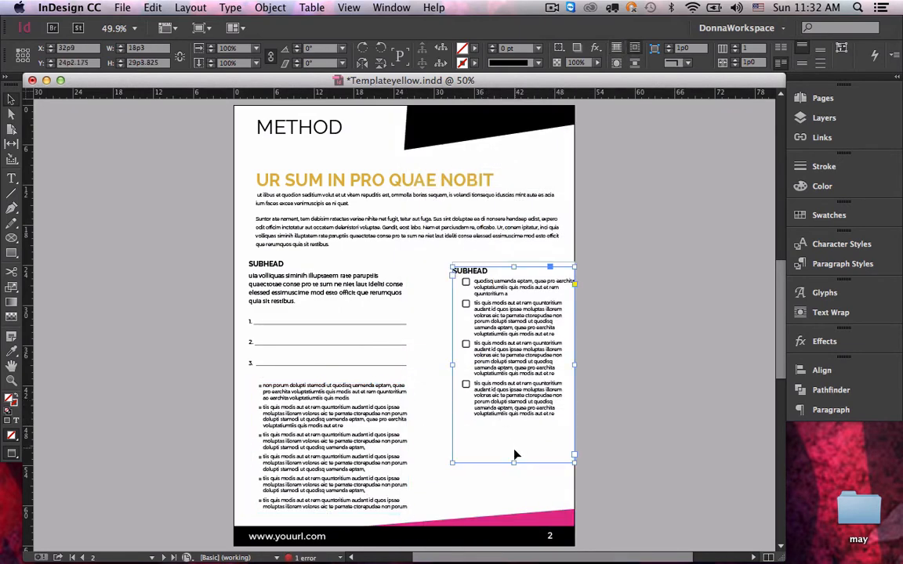
pyautogui.moveTo(513, 467); pyautogui.dragTo(503, 376)
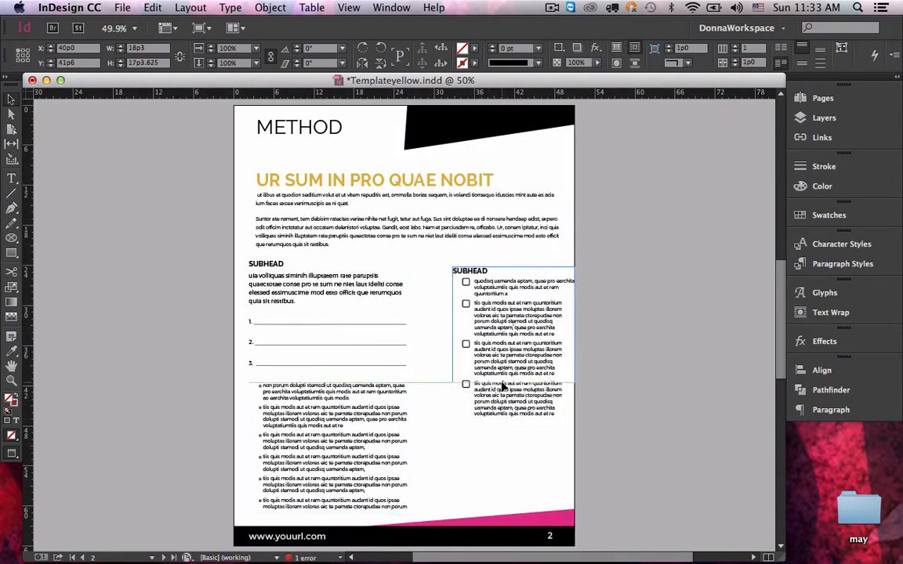
# Resize the bulleted list frame to about 46p3 by 17p4 and set its text in two columns.
pyautogui.click(383, 434)
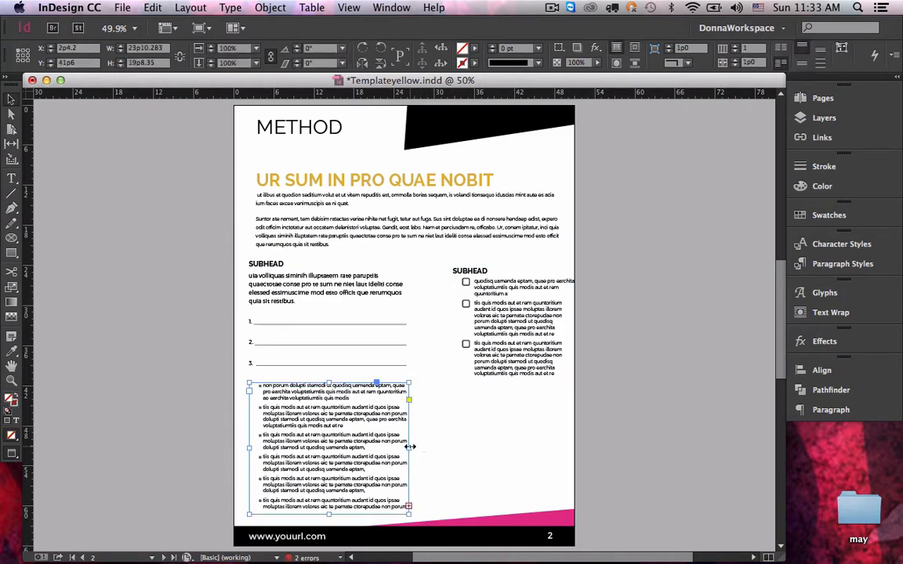
pyautogui.moveTo(408, 448); pyautogui.dragTo(558, 445)
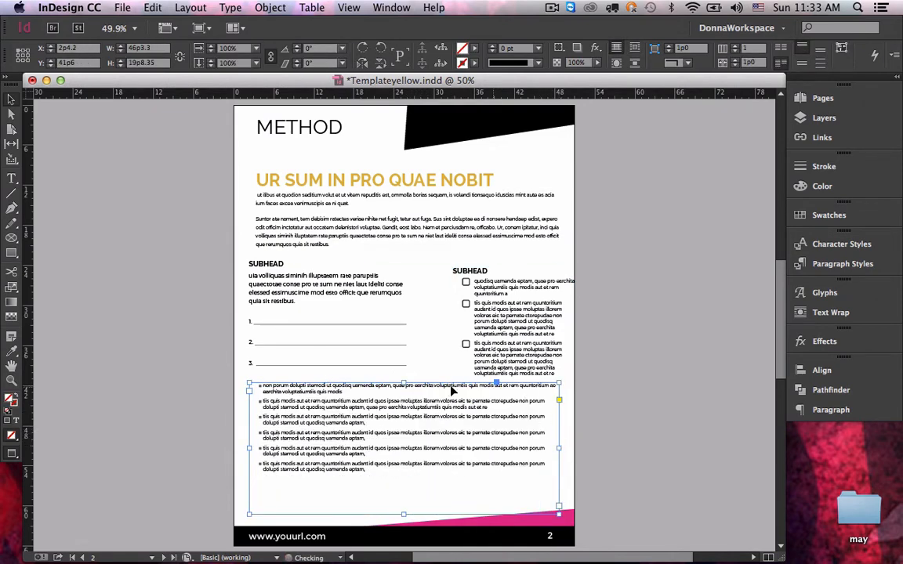
pyautogui.moveTo(404, 382); pyautogui.dragTo(404, 400)
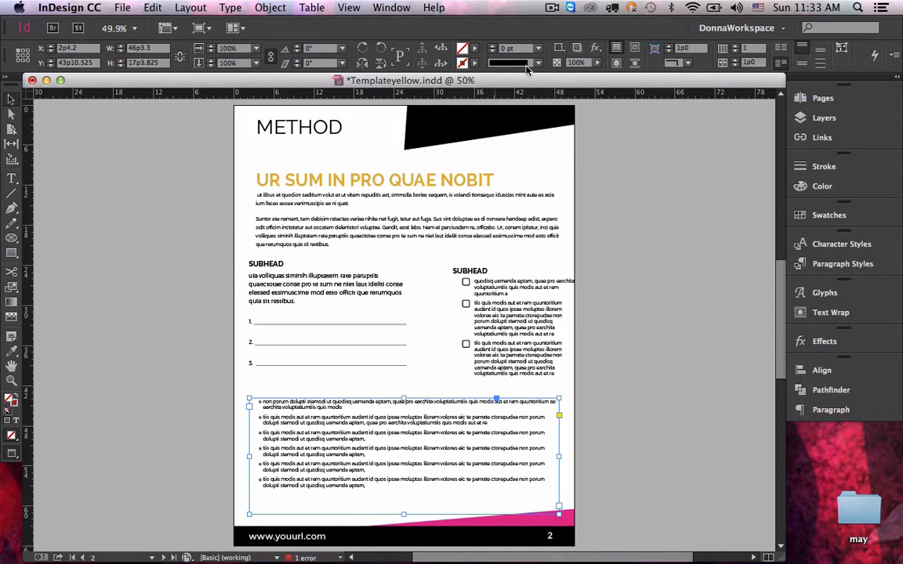
pyautogui.click(737, 46)
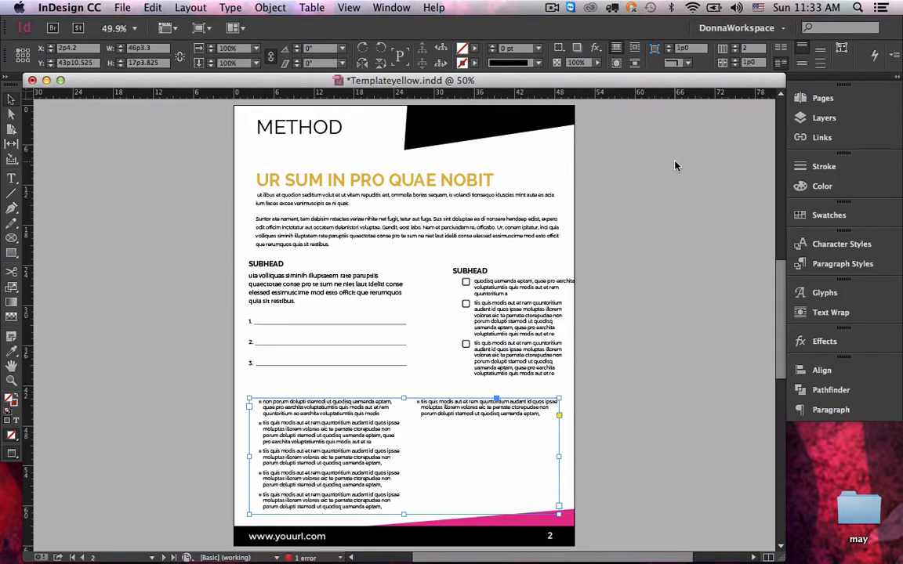
# Copy all the bulleted items, trim the end of the last bullet, and paste the copy there to fill the second column.
pyautogui.doubleClick(415, 495)
pyautogui.hotkey('ctrl', 'a')
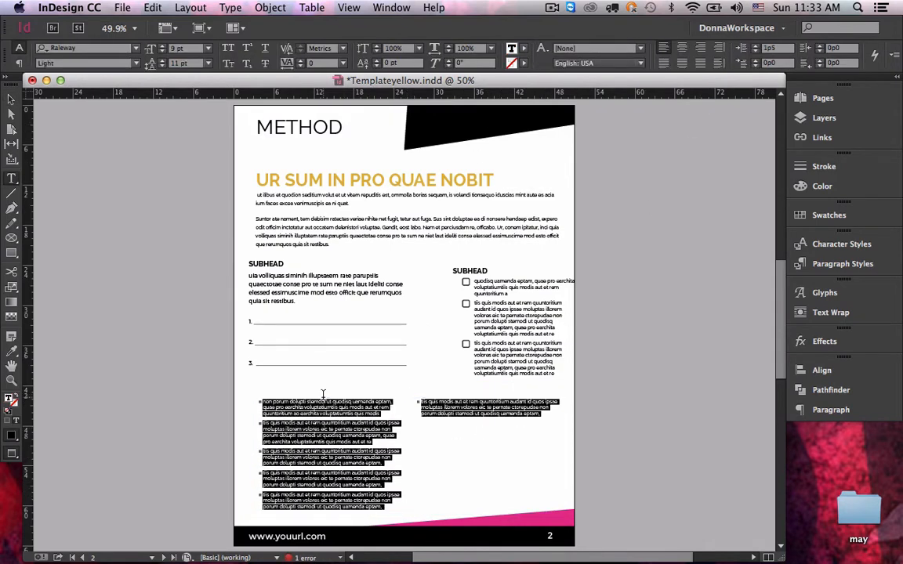
pyautogui.click(445, 437)
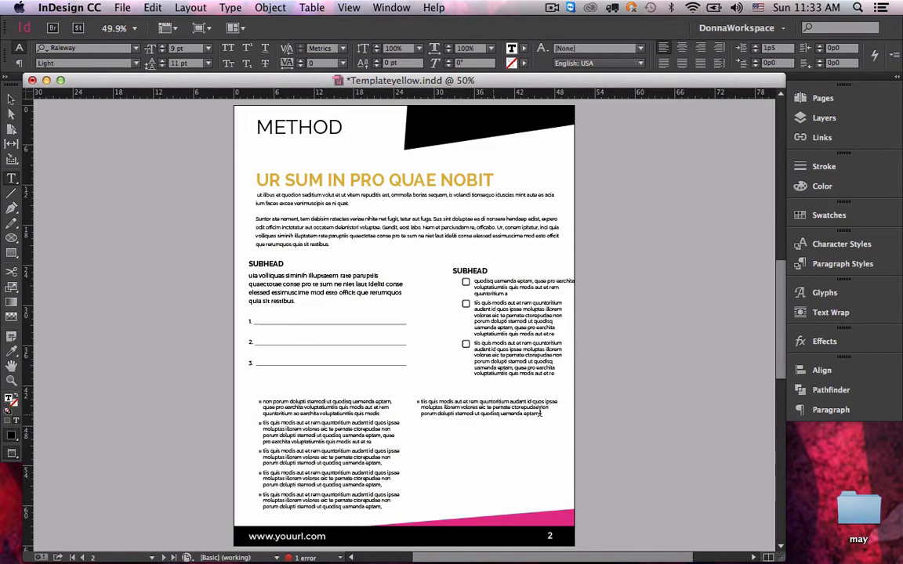
pyautogui.press('BackSpace')
pyautogui.press('BackSpace')
pyautogui.press('BackSpace')
pyautogui.press('BackSpace')
pyautogui.press('BackSpace')
pyautogui.press('BackSpace')
pyautogui.press('super+v')
# Replace the misaligned pasted bullets with correctly aligned ones, and move the bulleted list frame up to Y 41p11.8.
pyautogui.moveTo(419, 424); pyautogui.dragTo(559, 517)
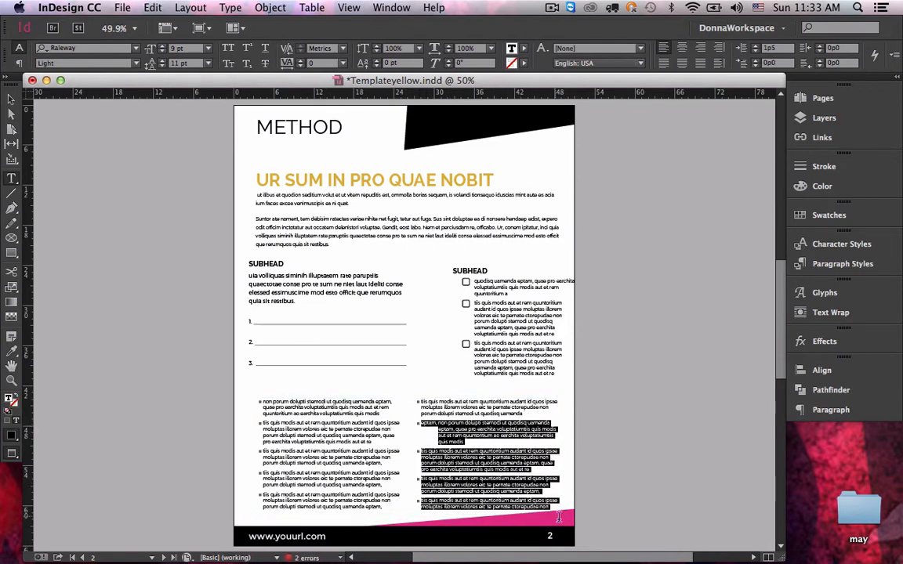
pyautogui.write('non porum dolupti stemodi ut quodisq uamenda eptam, quae pro earchita voluptatiumtiis quis modis aut et rem quuntoritium ao earchita voluptatiumtiis quis modis tiis quis modis aut et rem quuntoritium audant id quos ipsae moluptas illorem volores eic te pernate ctorepudae non porum dolupti stemodi ut quodisq uamenda eptam, quae pro earchita voluptatiumtiis quis modis aut et re tiis quis modis aut et rem quuntoritium audant id quos ipsae moluptas illorem volores eic te pernate ctorepudae non porum dolupti stemodi ut quodisq uamenda eptam, tiis quis modis aut et rem quuntoritium audant id quos ipsae moluptas illorem volores eic te pernate ctorepudae non porum dolupti stemodi ut quodisq uamenda eptam,')
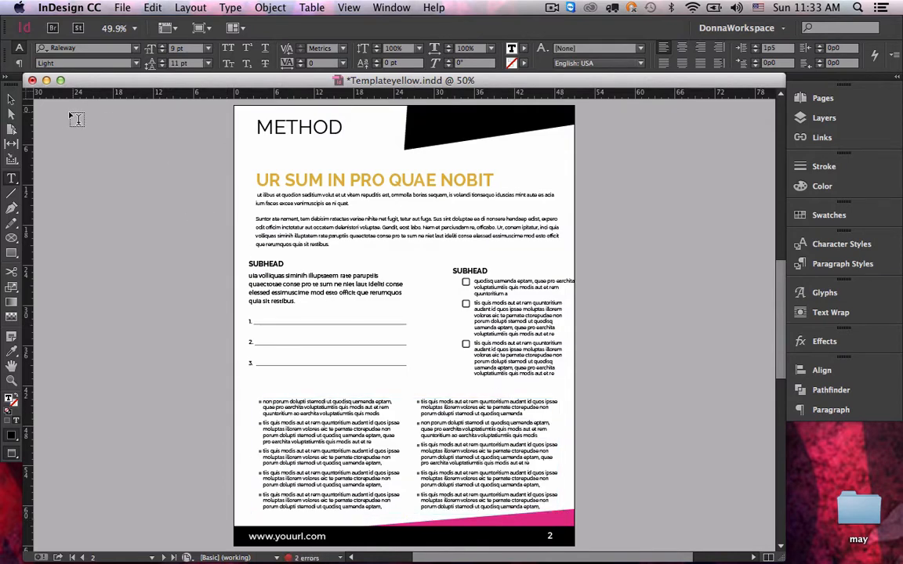
pyautogui.click(11, 99)
pyautogui.moveTo(401, 454); pyautogui.dragTo(401, 442)
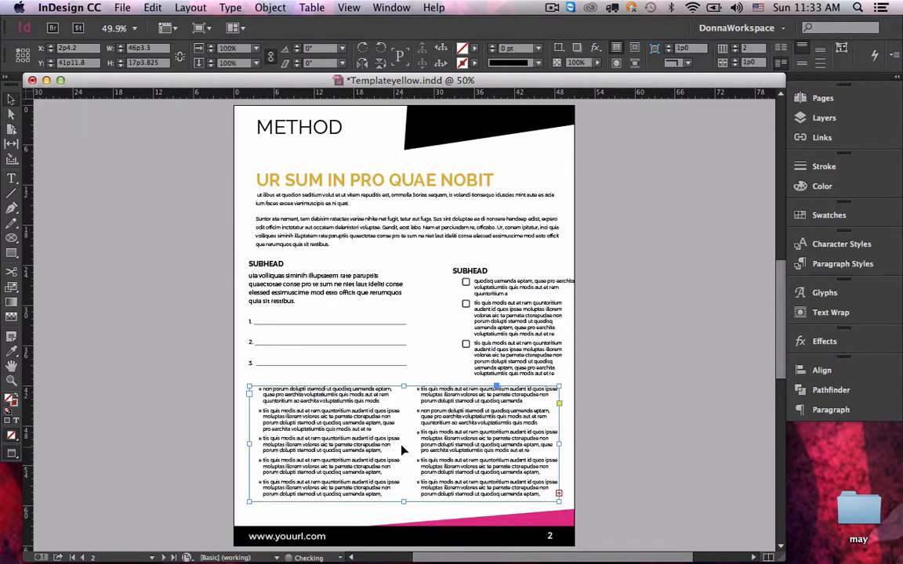
# Add a B-Master page after page 2 and paste the headline and body frame from page 2 in place on it.
pyautogui.click(370, 243)
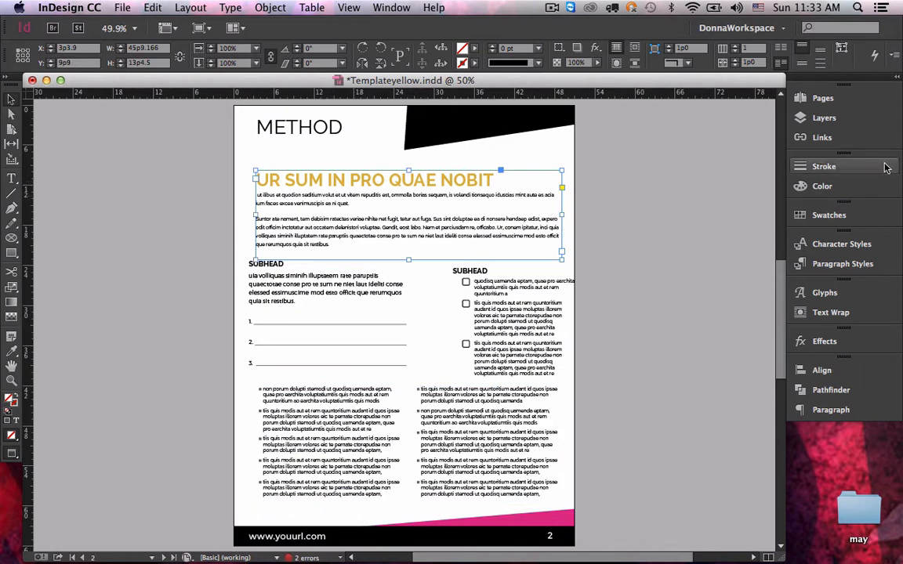
pyautogui.click(877, 101)
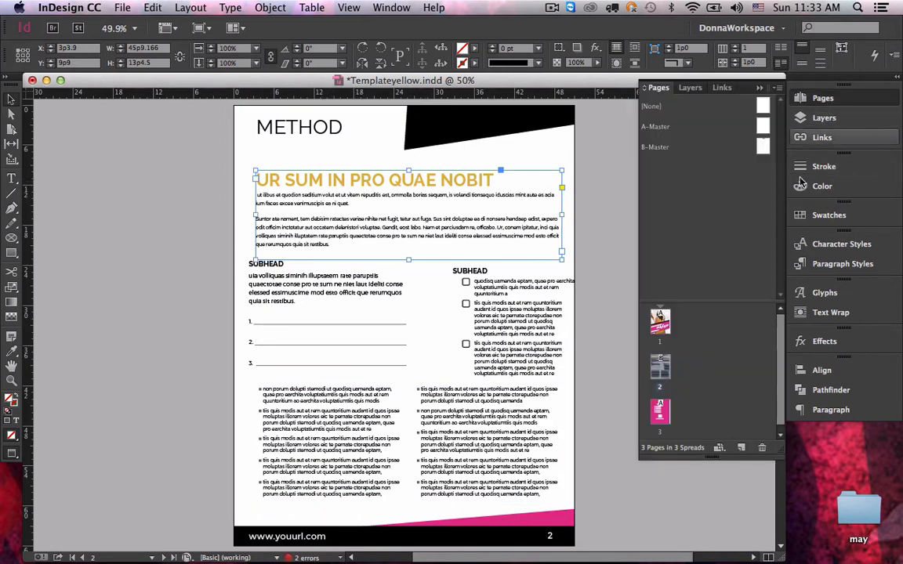
pyautogui.click(739, 449)
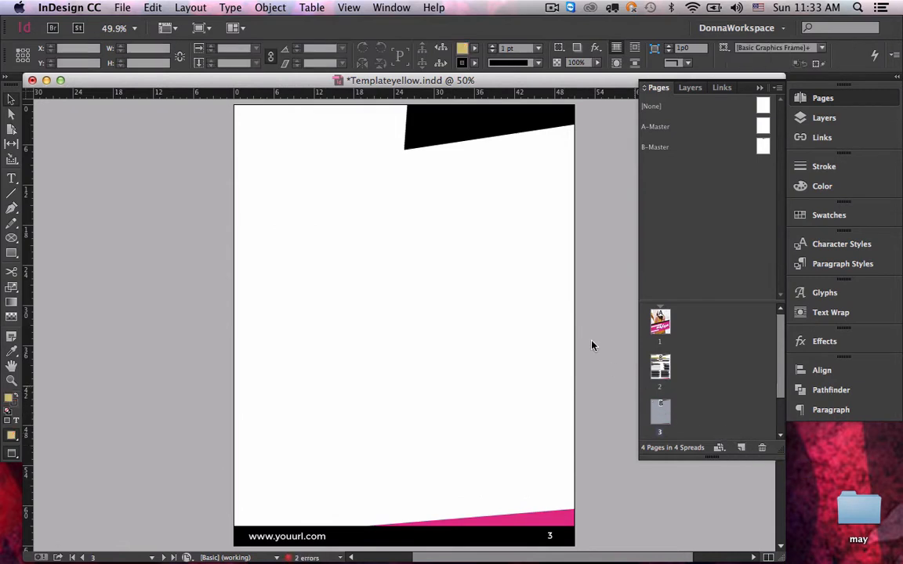
pyautogui.rightClick(445, 258)
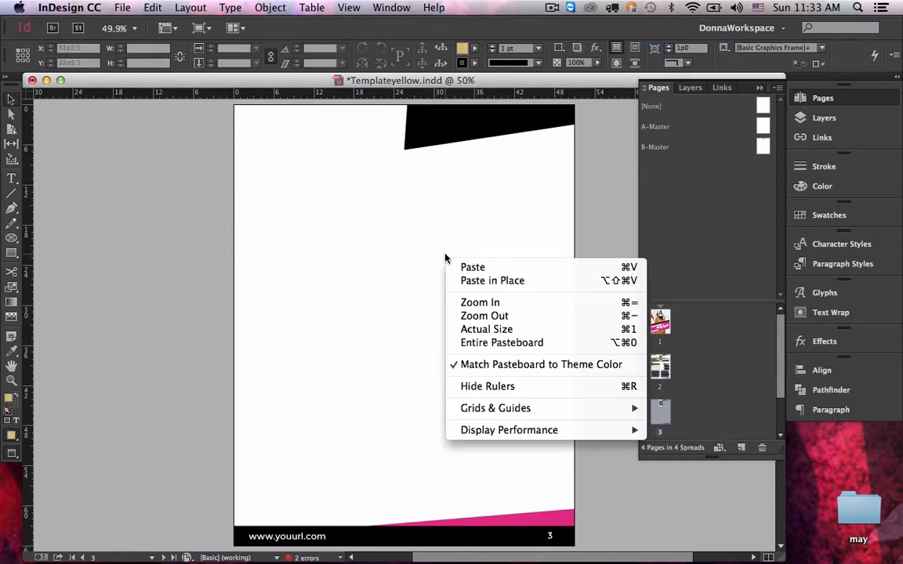
pyautogui.click(465, 283)
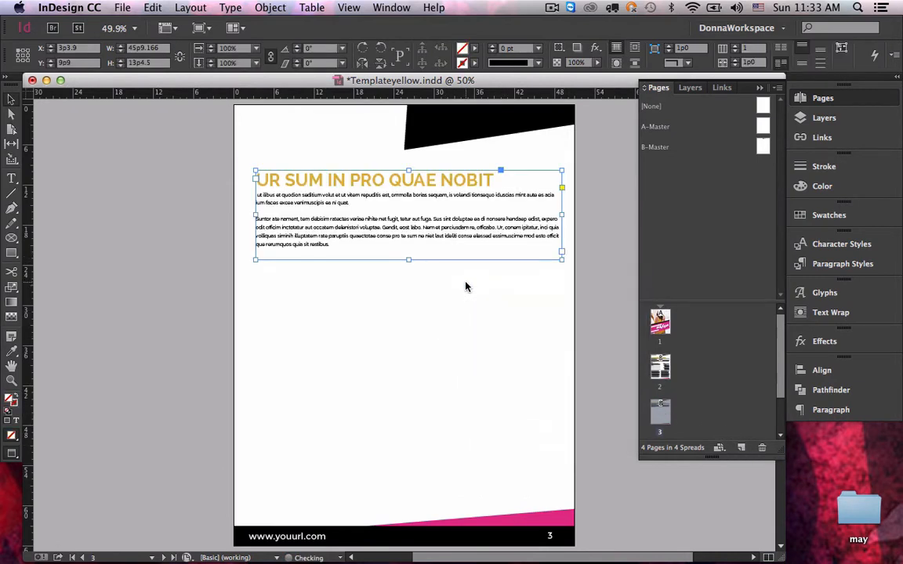
pyautogui.click(467, 285)
# Copy the METHOD title from page 2 and paste it in place on page 3.
pyautogui.doubleClick(660, 366)
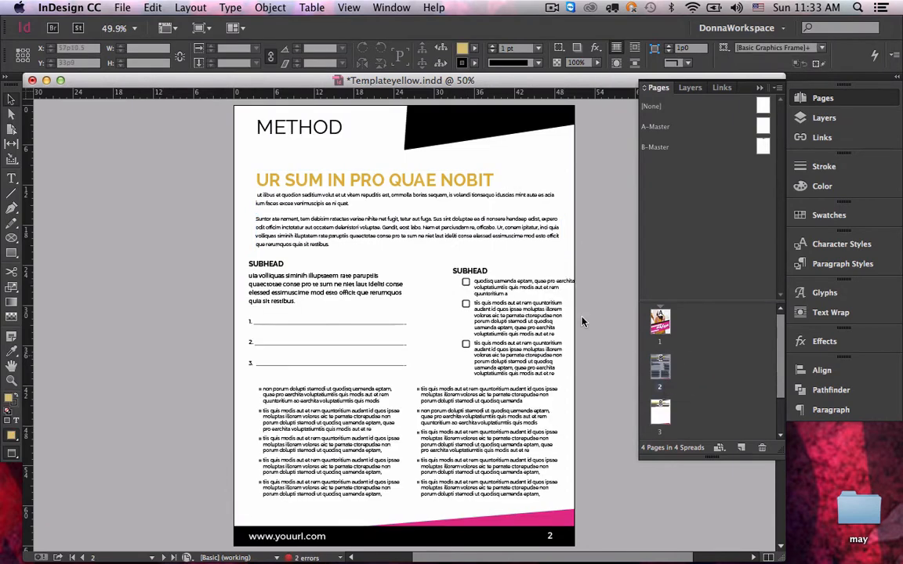
pyautogui.click(295, 120)
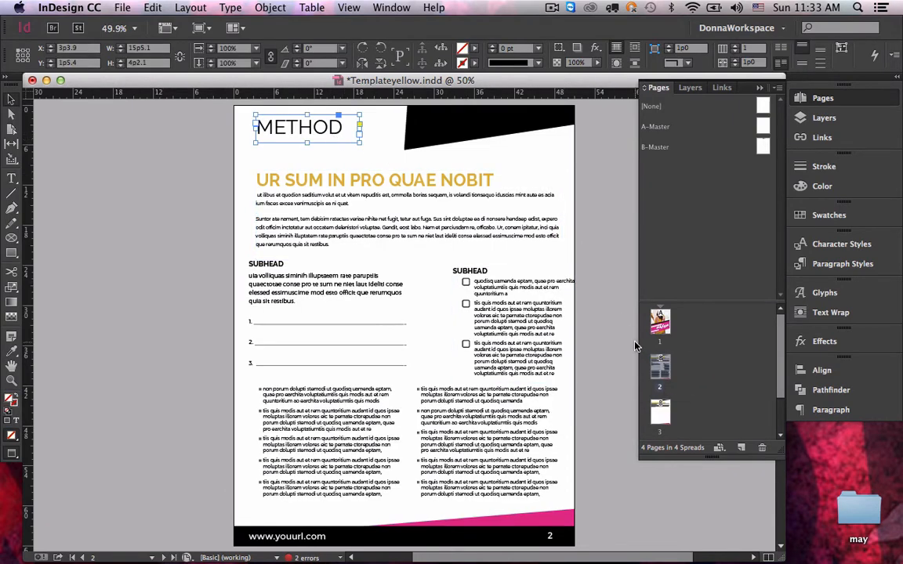
pyautogui.doubleClick(660, 368)
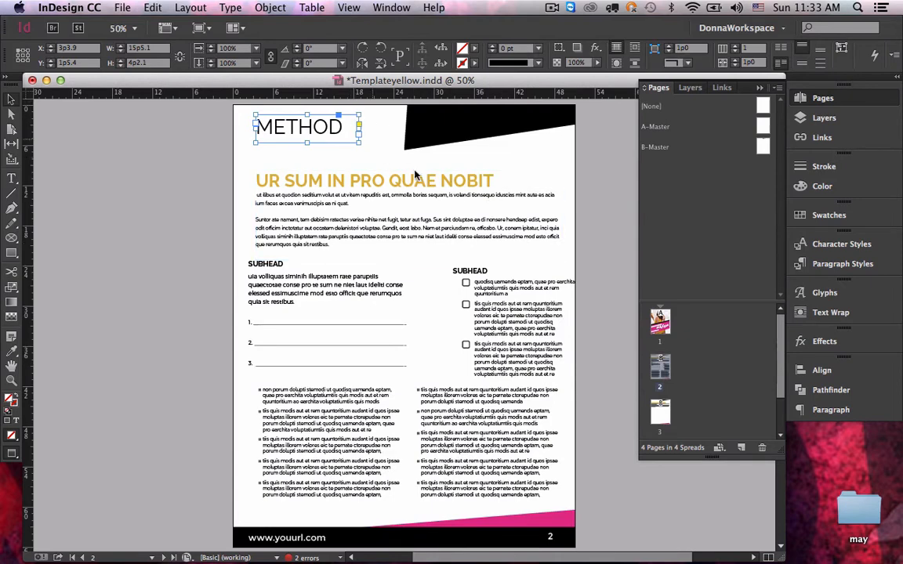
pyautogui.doubleClick(664, 407)
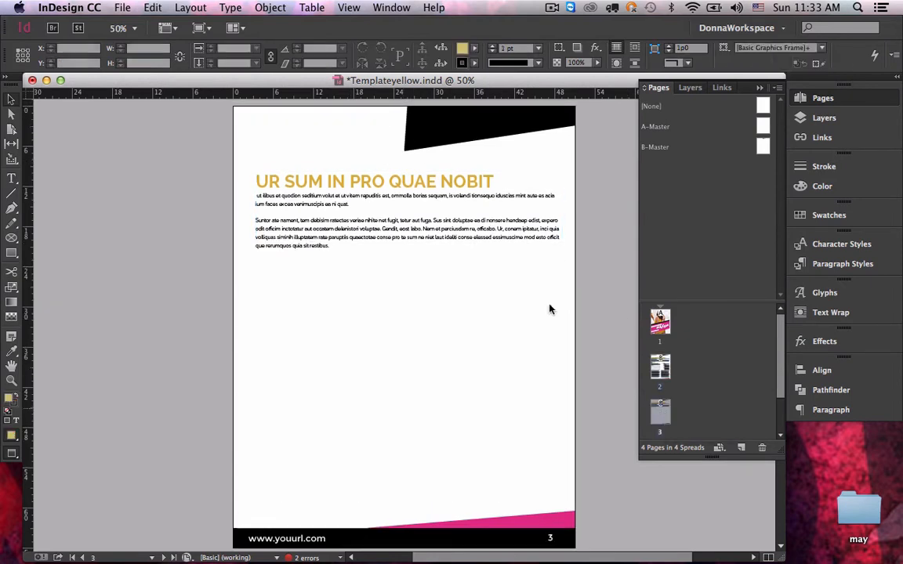
pyautogui.rightClick(332, 134)
pyautogui.click(357, 154)
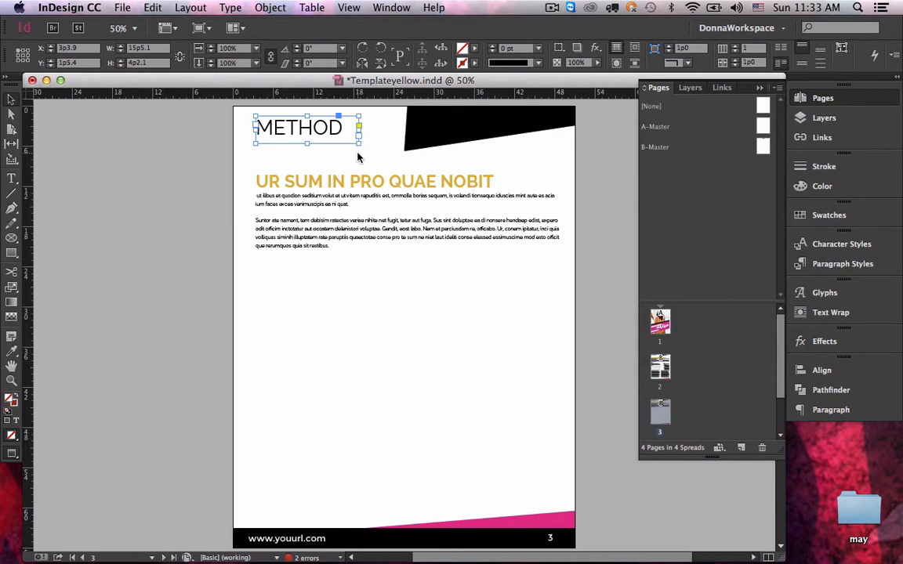
pyautogui.click(406, 353)
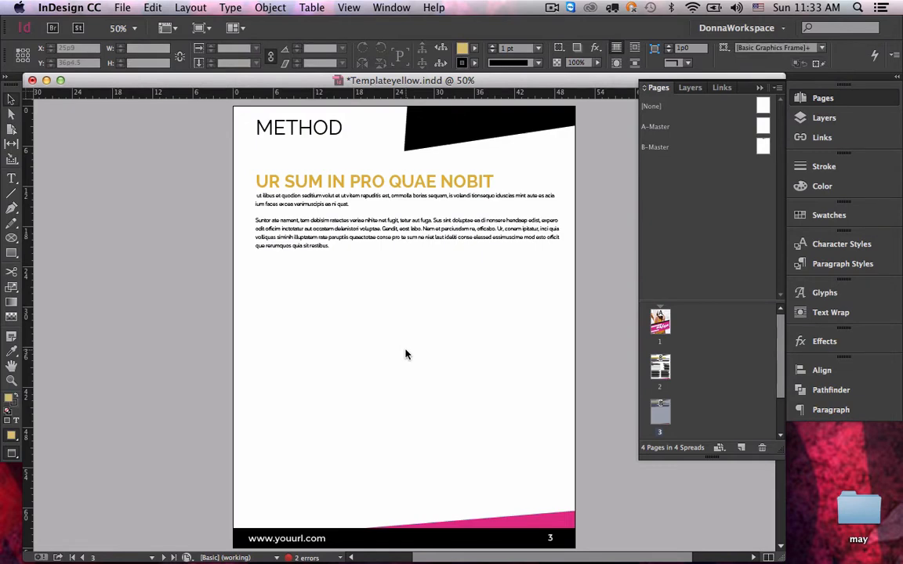
# Place the modifiedTipsSnippet.idms snippet from the boxes folder on page 3 and move it up beneath the body text along the page's right side.
pyautogui.press('super+d')
pyautogui.click(251, 55)
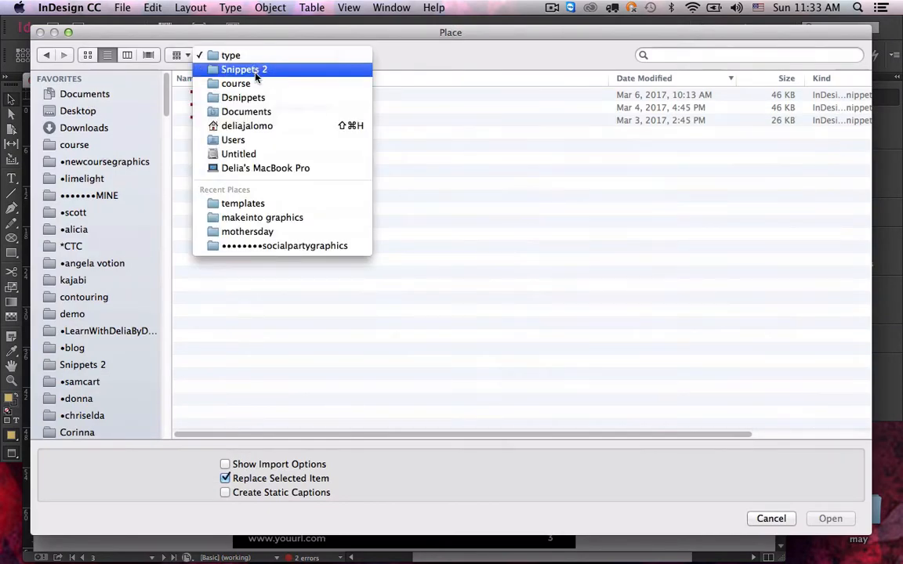
pyautogui.click(231, 67)
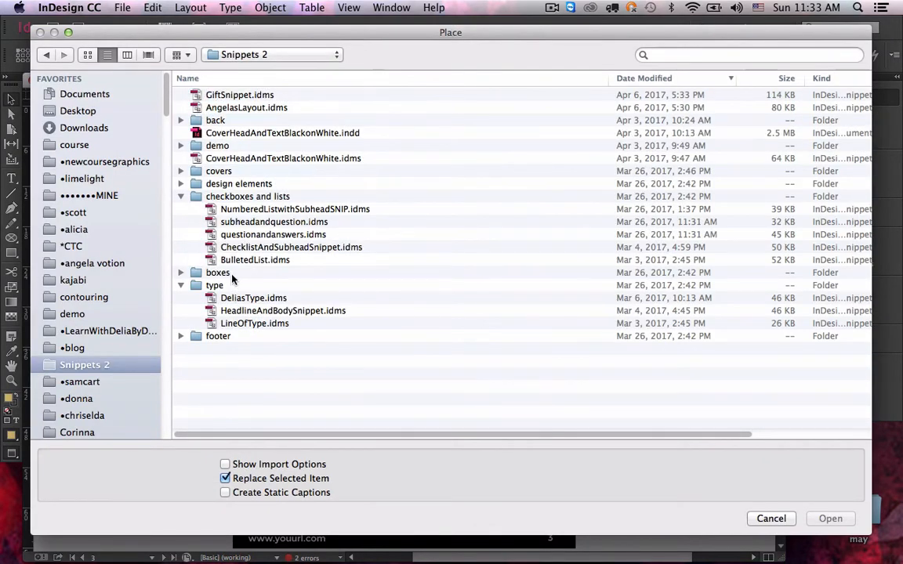
pyautogui.doubleClick(231, 275)
pyautogui.doubleClick(235, 95)
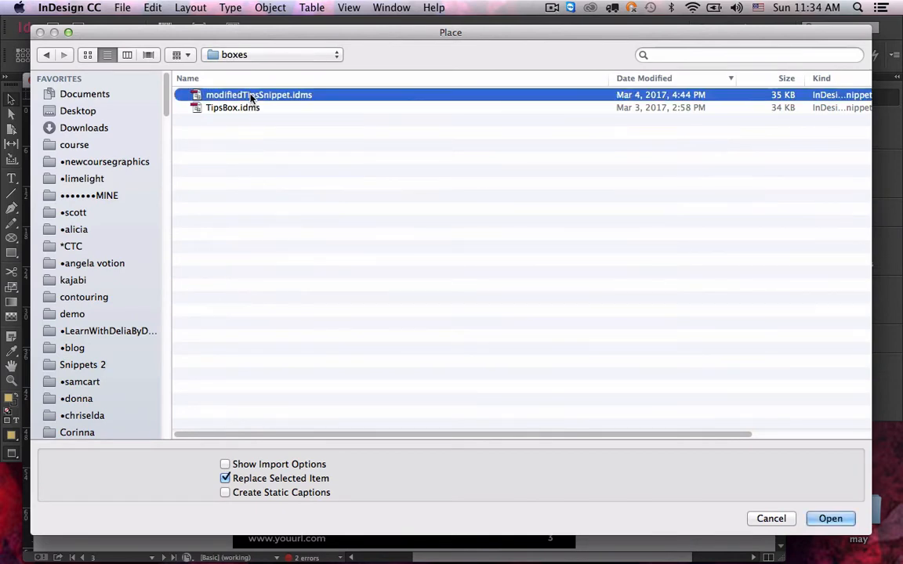
pyautogui.click(465, 283)
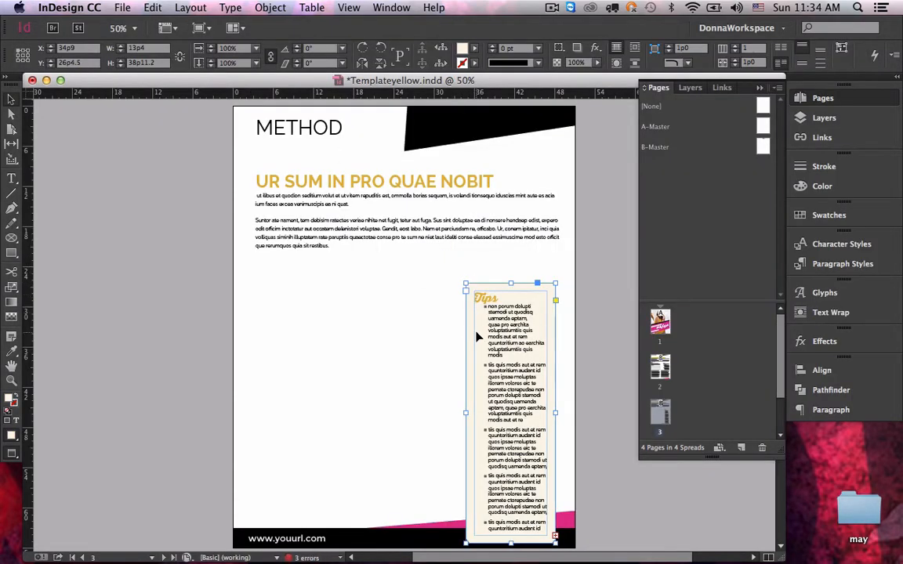
pyautogui.moveTo(477, 337); pyautogui.dragTo(480, 308)
pyautogui.click(385, 342)
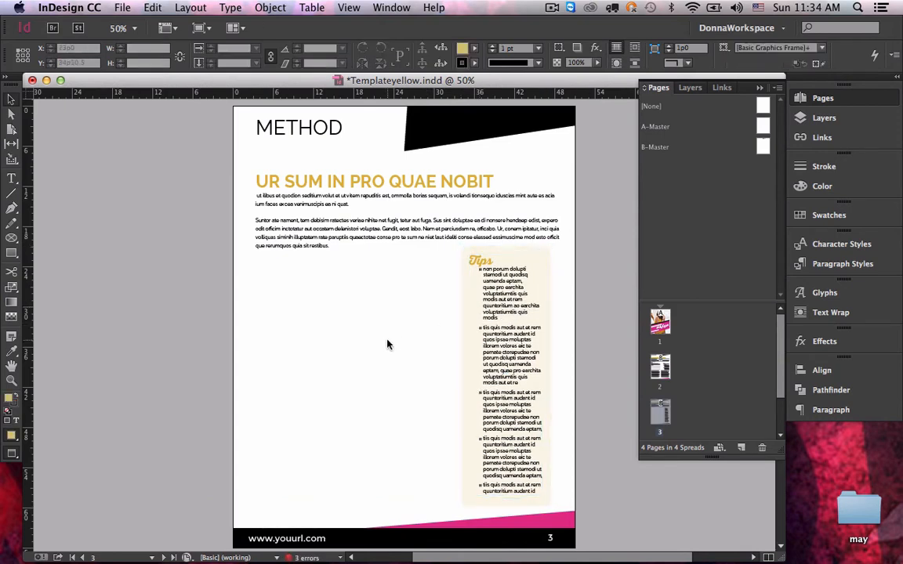
# Place the haute-chocolate marble styled desktop photo from HC photos beneath the body text, about 30p2.9 by 20p1.9 in size.
pyautogui.press('super+d')
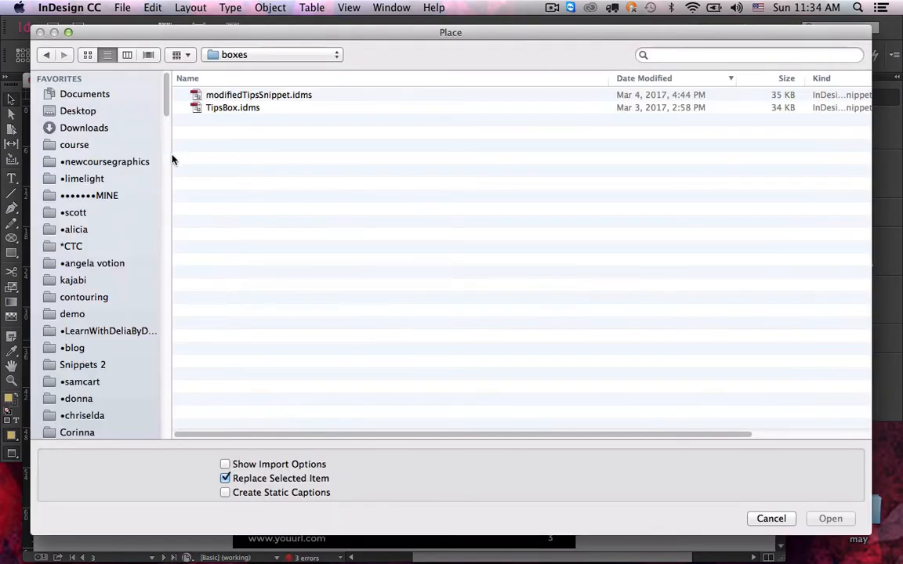
pyautogui.click(122, 146)
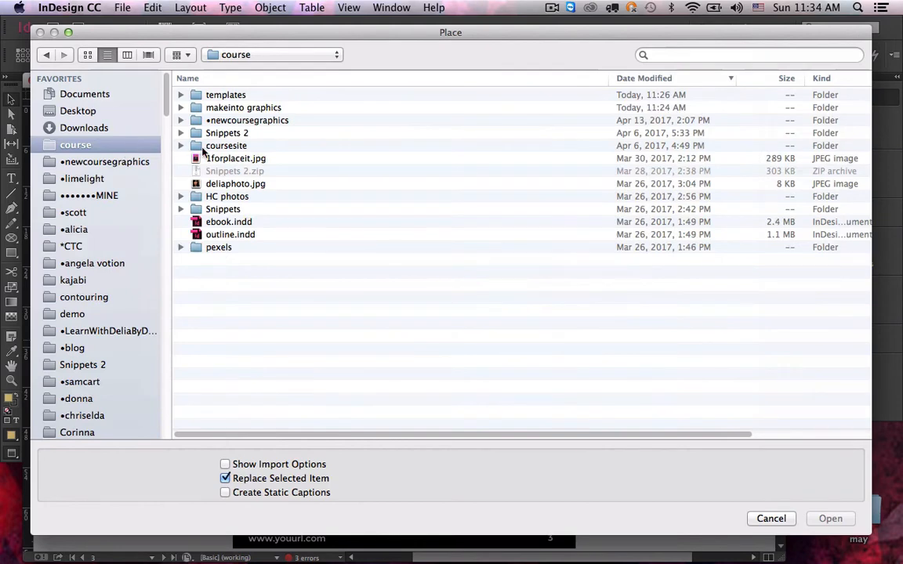
pyautogui.doubleClick(238, 197)
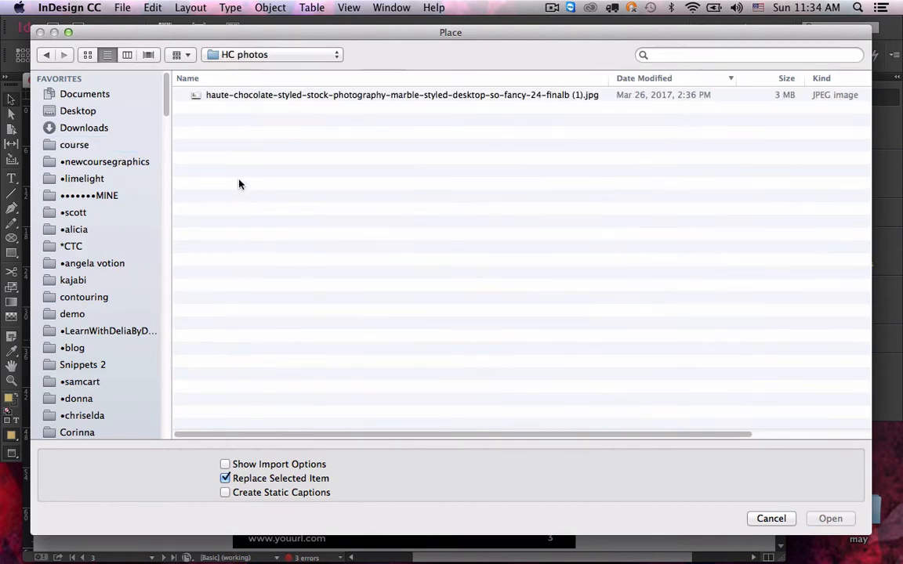
pyautogui.doubleClick(252, 95)
pyautogui.moveTo(253, 267); pyautogui.dragTo(456, 402)
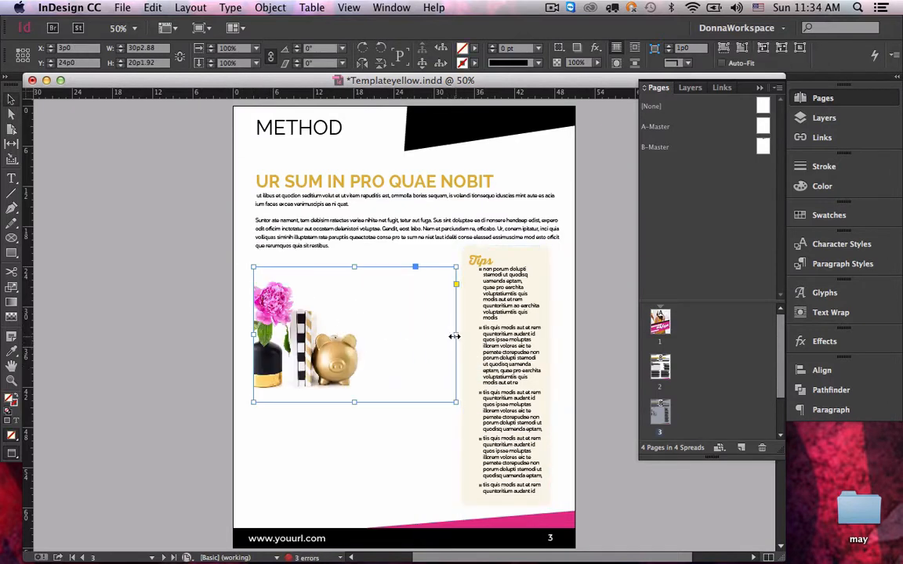
# Crop and enlarge the photo to about 24p10.5 by 29p10.7 and move it down to the page's lower-left area above the footer.
pyautogui.moveTo(455, 336); pyautogui.dragTo(375, 337)
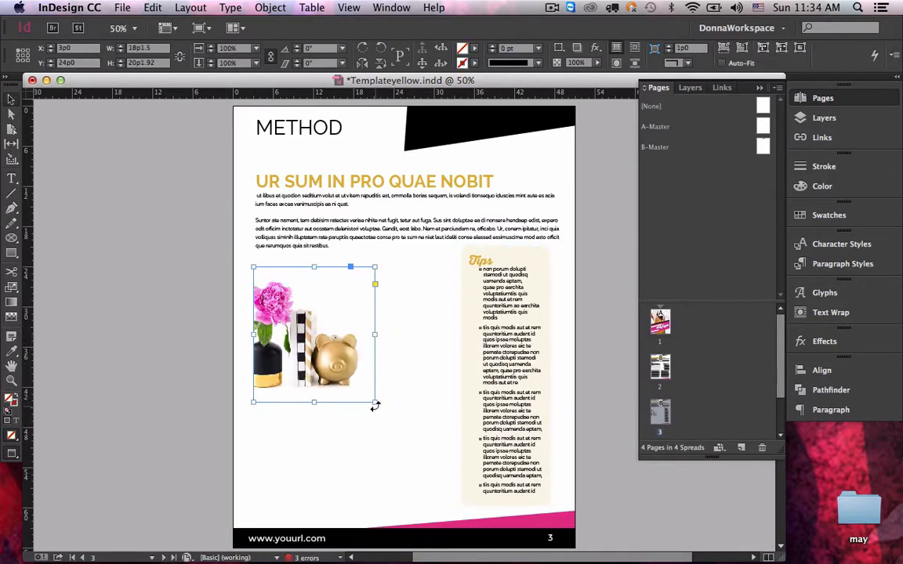
pyautogui.moveTo(374, 402); pyautogui.dragTo(403, 434)
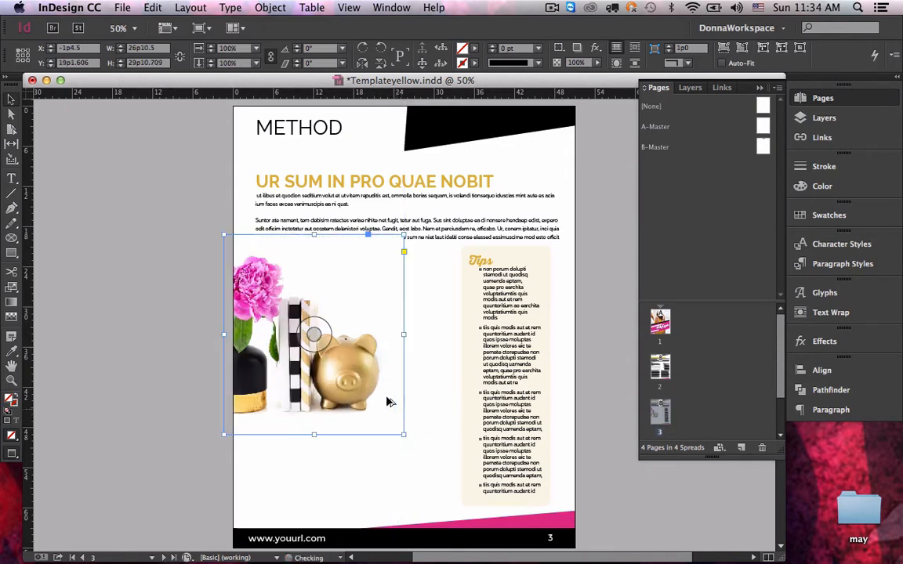
pyautogui.moveTo(379, 394); pyautogui.dragTo(381, 405)
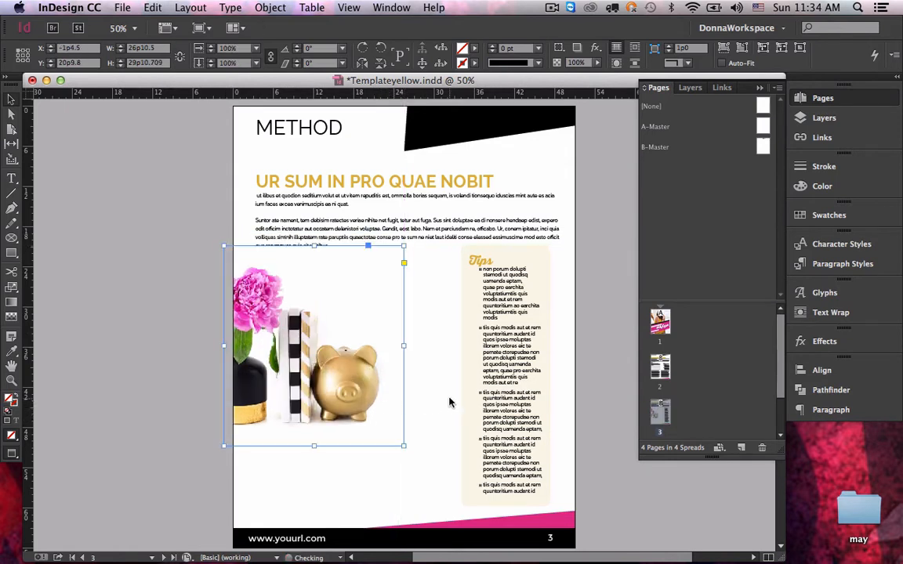
pyautogui.click(409, 353)
pyautogui.moveTo(352, 406); pyautogui.dragTo(353, 470)
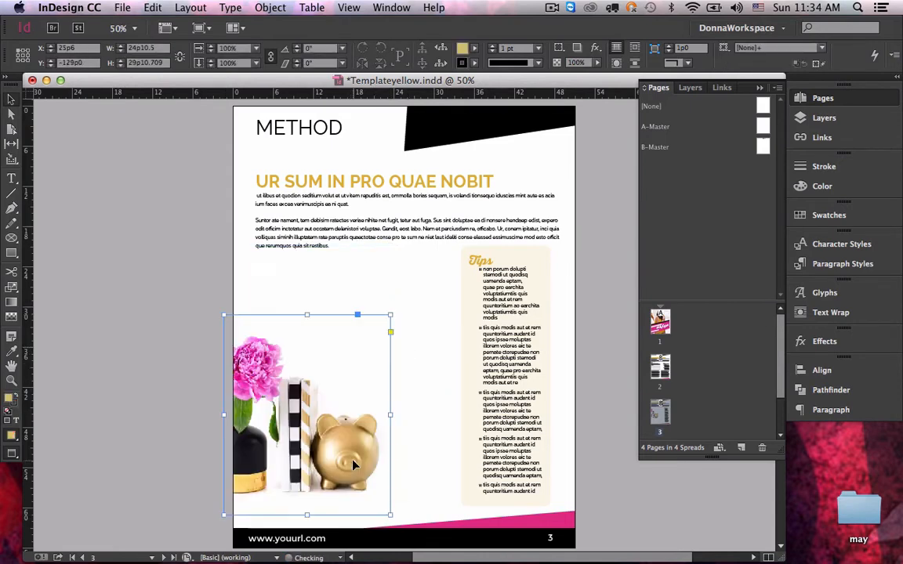
pyautogui.click(402, 417)
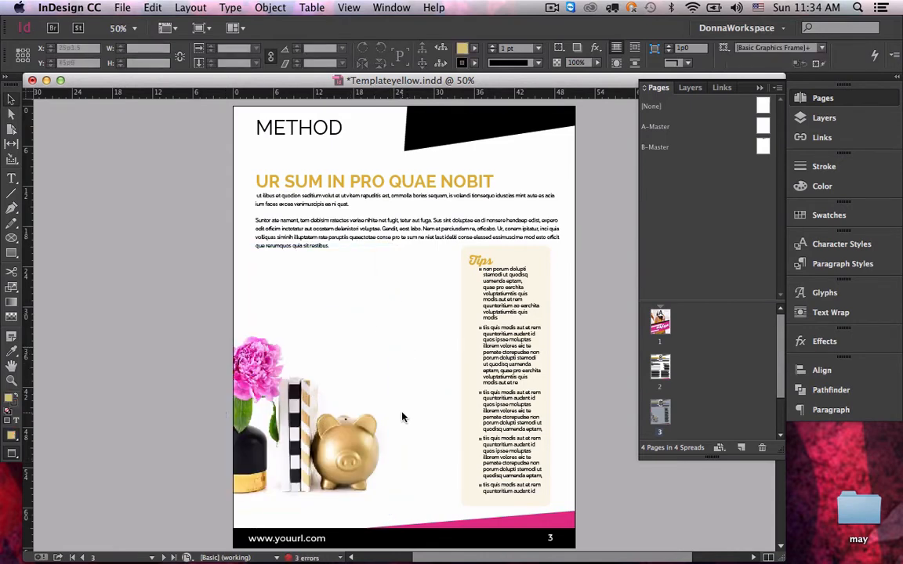
# Try placing the subheadandquestion.idms snippet from the checkboxes and lists folder beneath the body text, and delete it.
pyautogui.press('super+d')
pyautogui.click(297, 58)
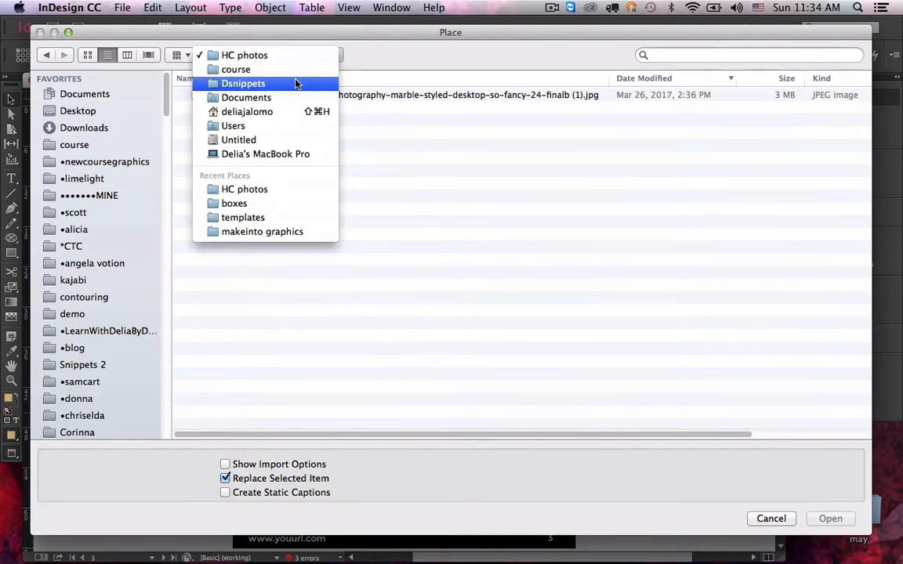
pyautogui.click(130, 160)
pyautogui.click(132, 163)
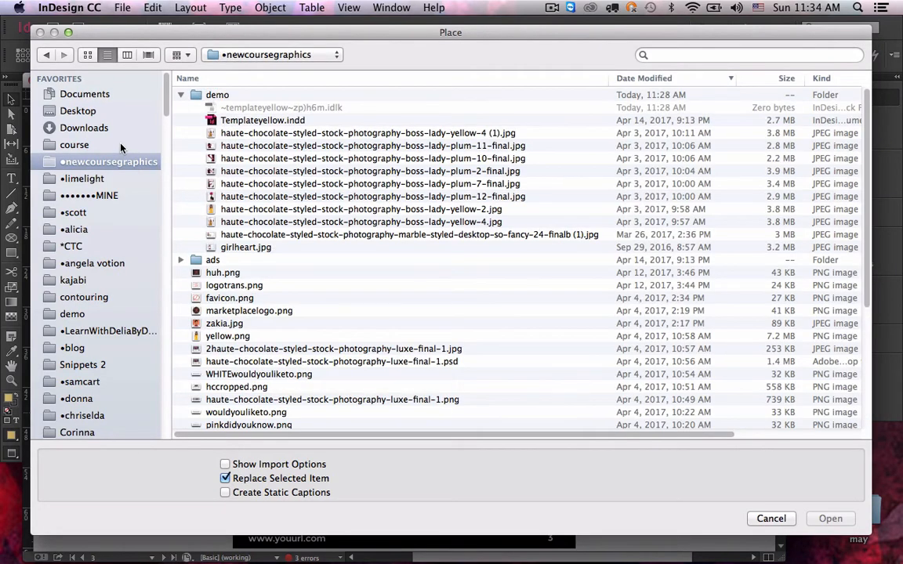
pyautogui.click(118, 145)
pyautogui.doubleClick(235, 120)
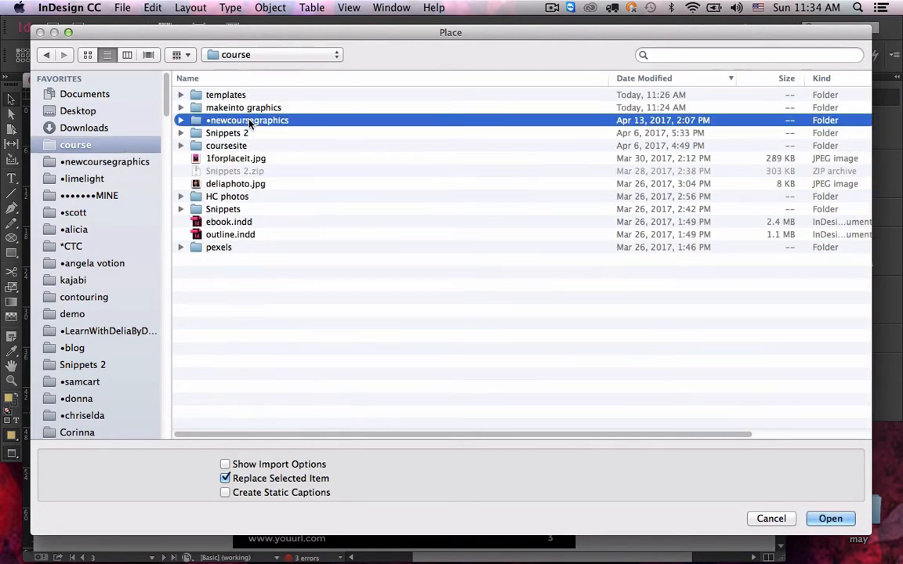
pyautogui.click(181, 95)
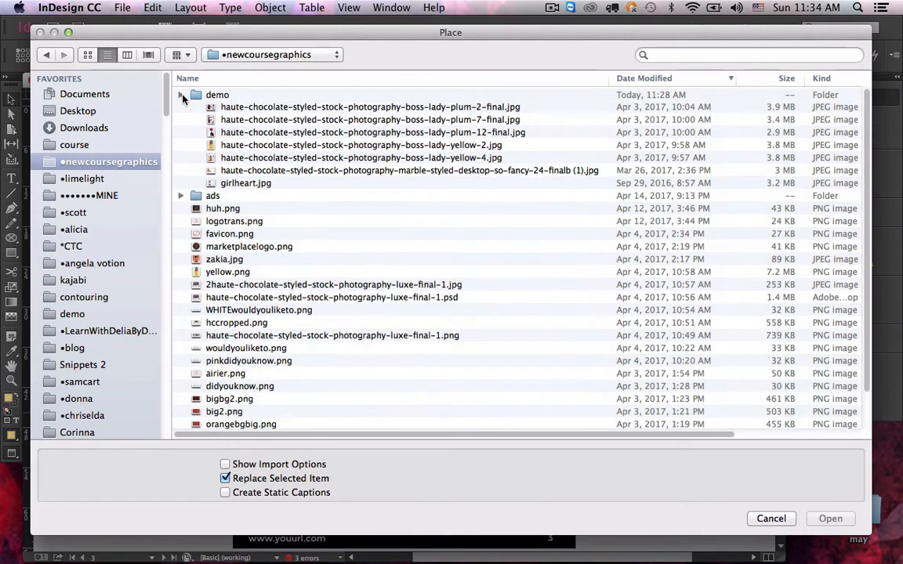
pyautogui.click(110, 145)
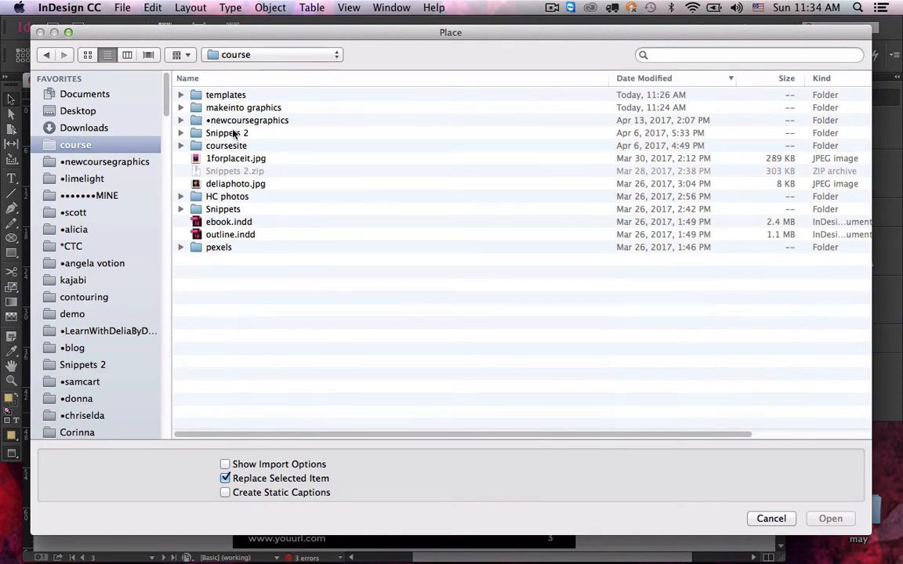
pyautogui.doubleClick(224, 209)
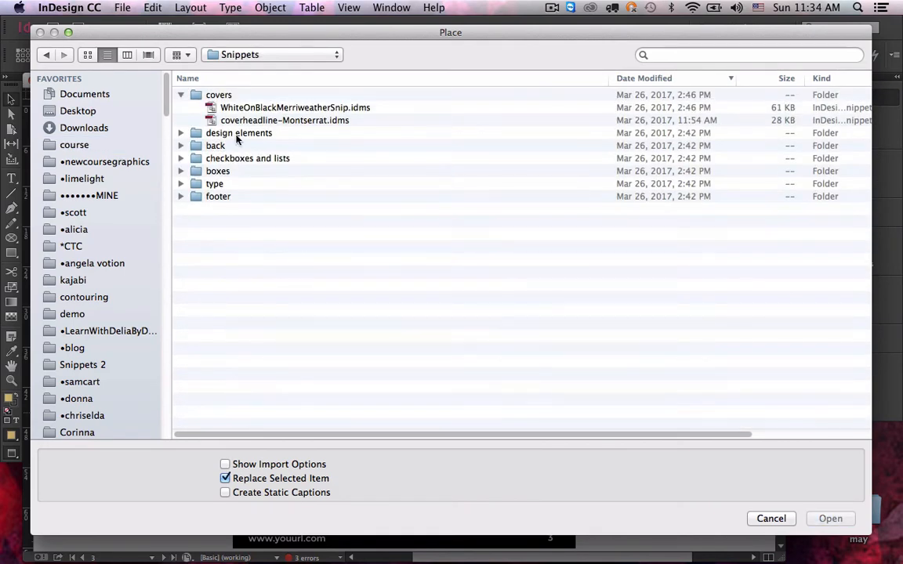
pyautogui.doubleClick(237, 161)
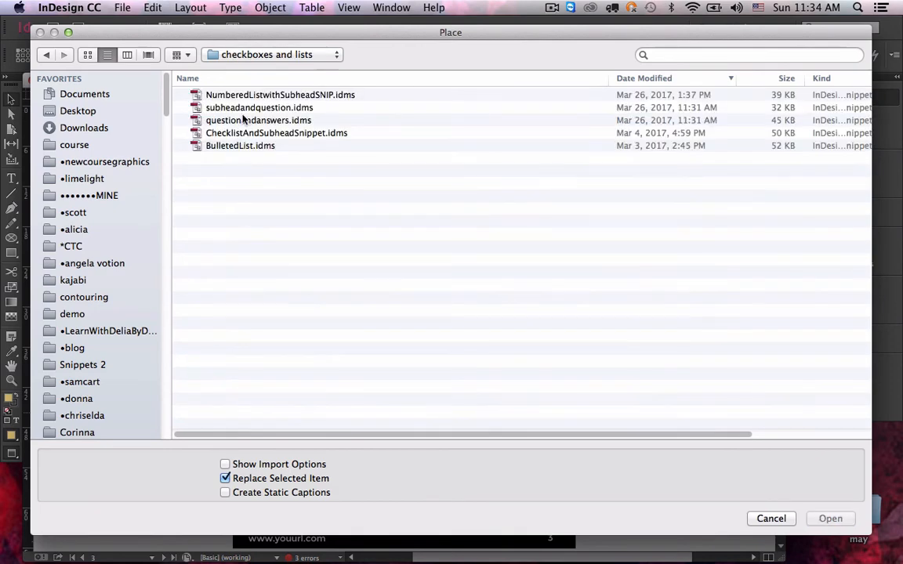
pyautogui.click(243, 109)
pyautogui.doubleClick(242, 109)
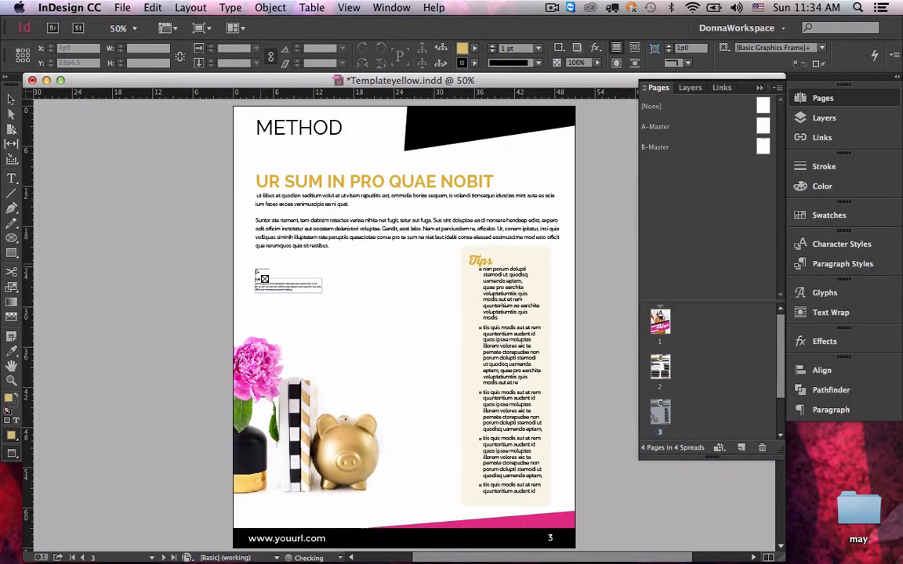
pyautogui.click(459, 329)
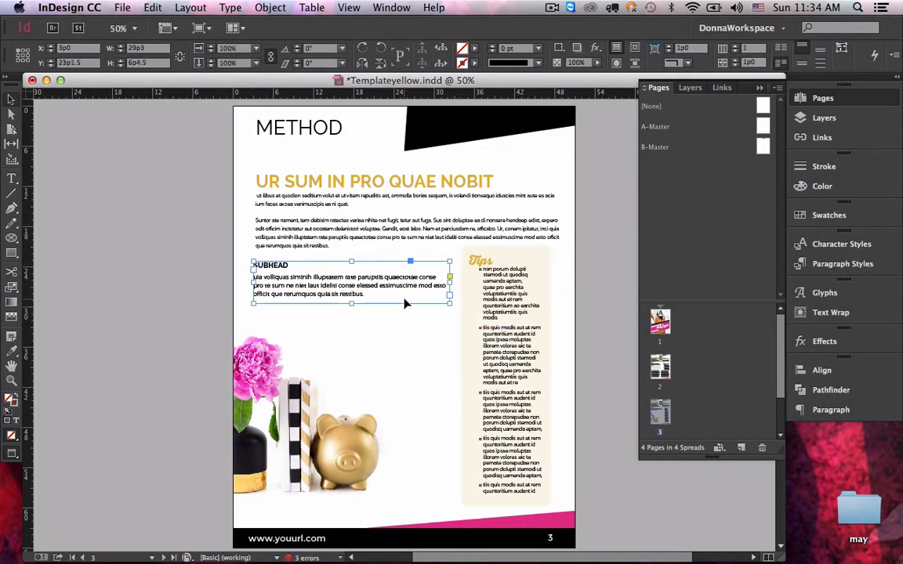
pyautogui.press('Delete')
# Place the questionandanswers.idms snippet beside the Tips box and move it to about X 4p1.5, Y 21p6.
pyautogui.press('super+d')
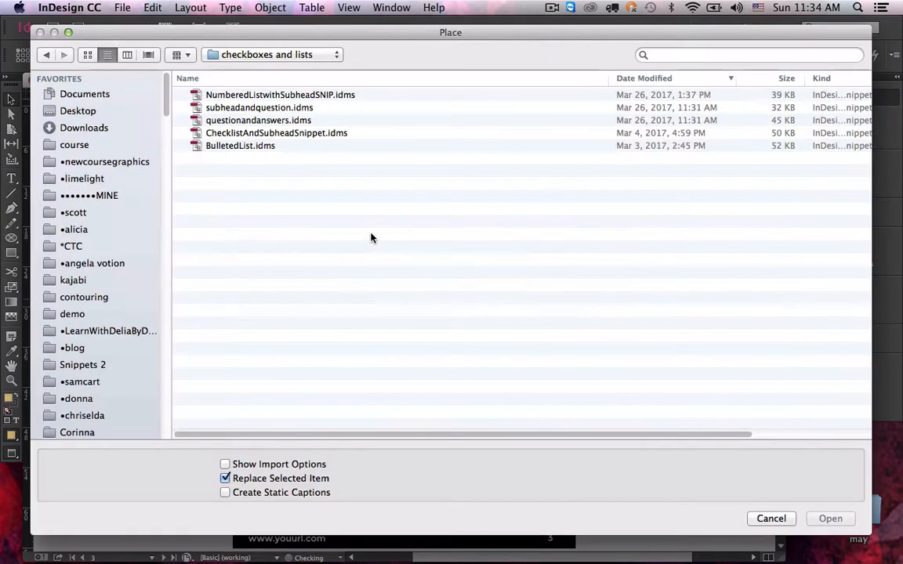
pyautogui.doubleClick(285, 120)
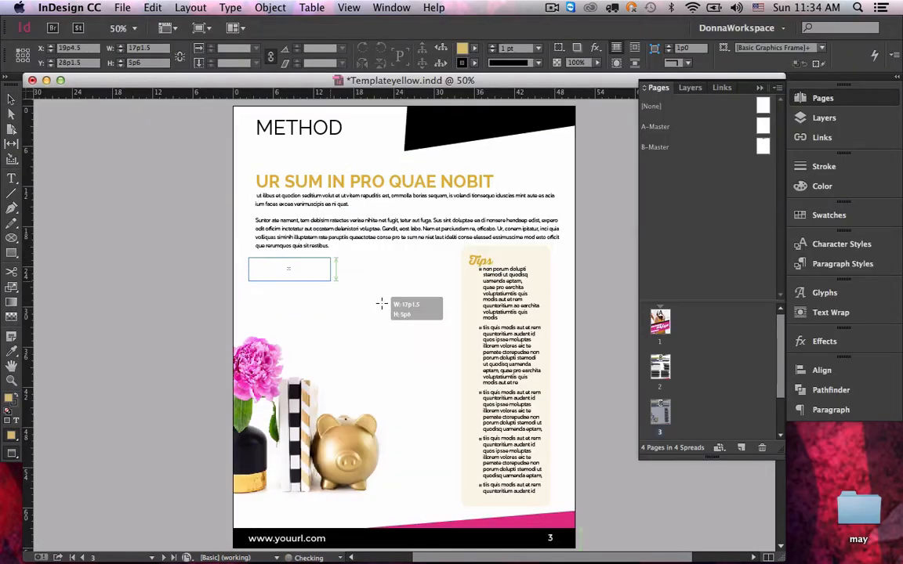
pyautogui.click(448, 328)
pyautogui.moveTo(365, 347); pyautogui.dragTo(377, 339)
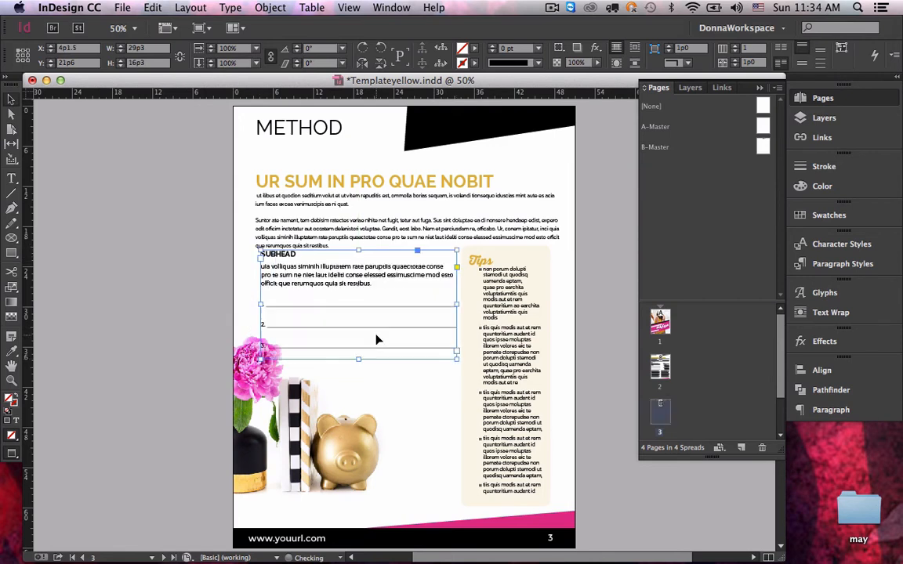
# Resize the numbered question frame to about 19p6 by 18p1.5 and position it between the flower and the Tips box, just beneath the body text.
pyautogui.moveTo(260, 306); pyautogui.dragTo(317, 305)
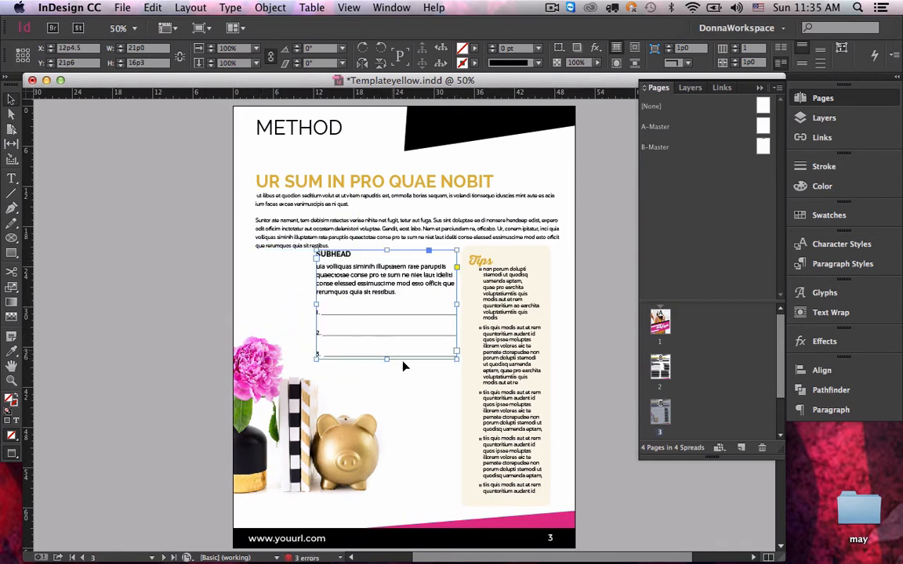
pyautogui.moveTo(404, 366); pyautogui.dragTo(397, 395)
pyautogui.moveTo(461, 394); pyautogui.dragTo(451, 396)
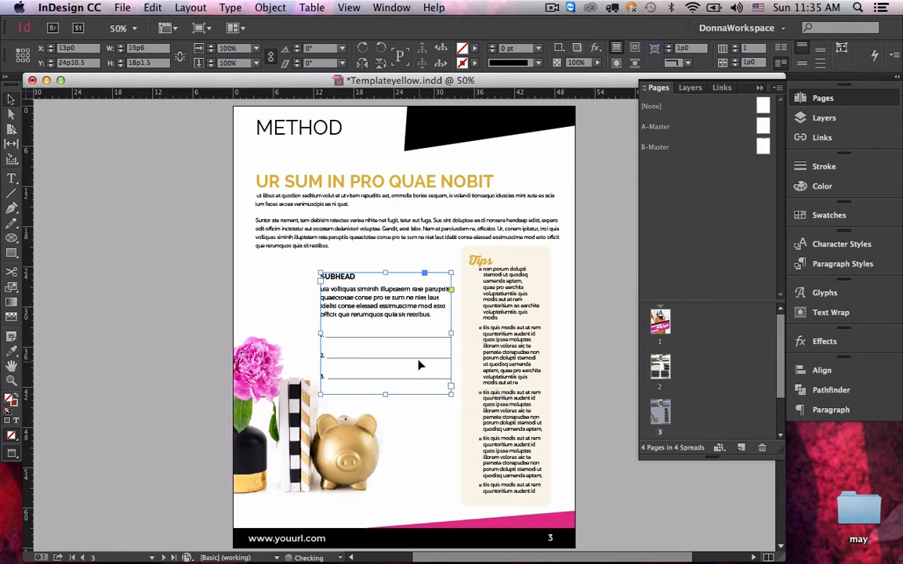
pyautogui.moveTo(421, 364); pyautogui.dragTo(424, 347)
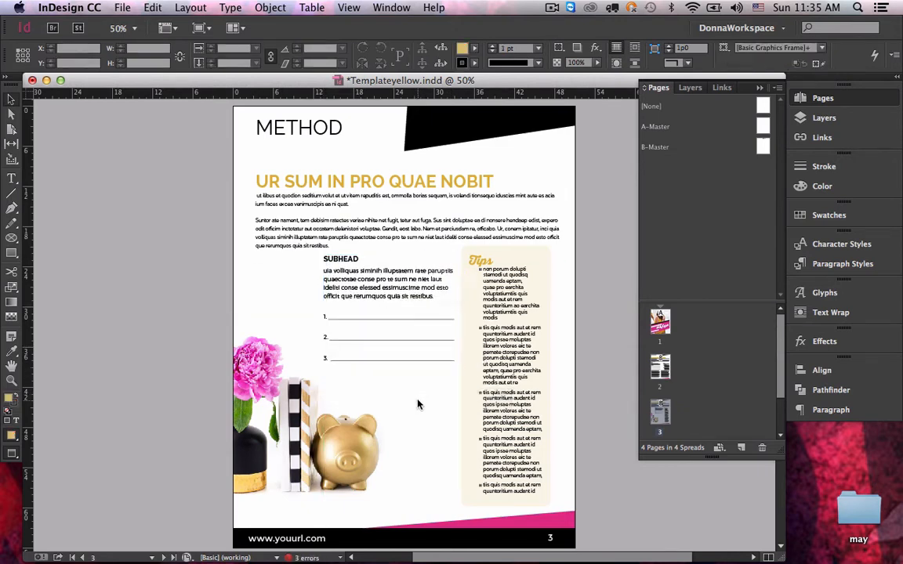
# Place the ChecklistAndSubheadSnippet.idms snippet from the checkboxes and lists folder beneath the body text on page 3.
pyautogui.press('super+d')
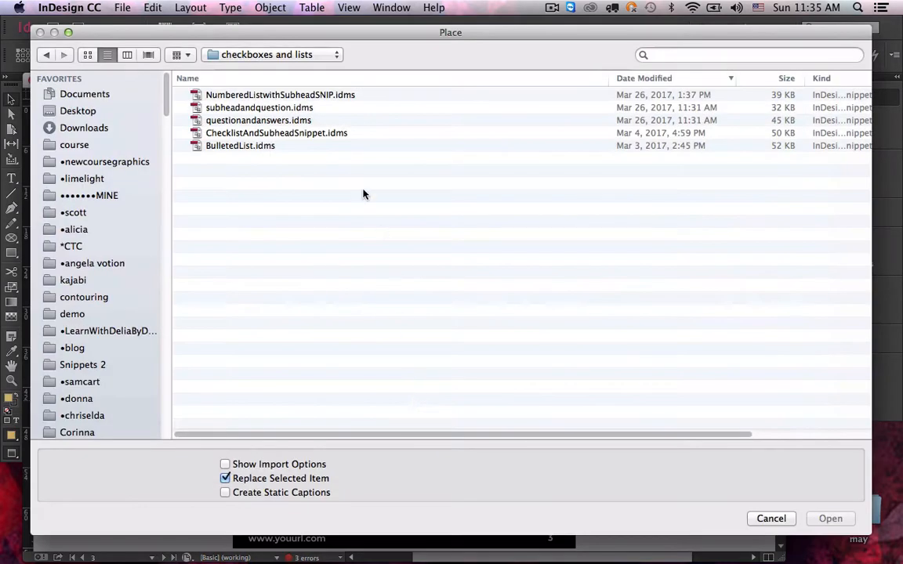
pyautogui.click(291, 110)
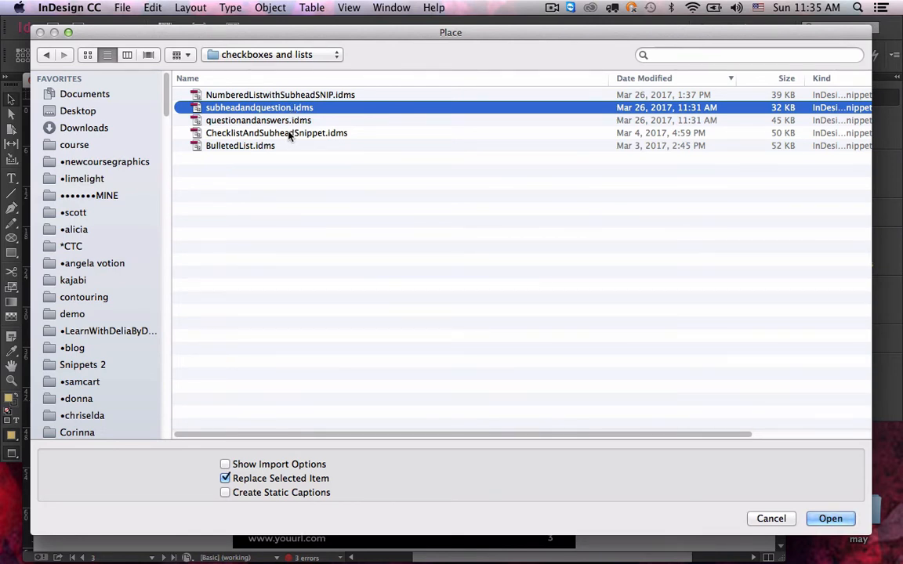
pyautogui.doubleClick(290, 133)
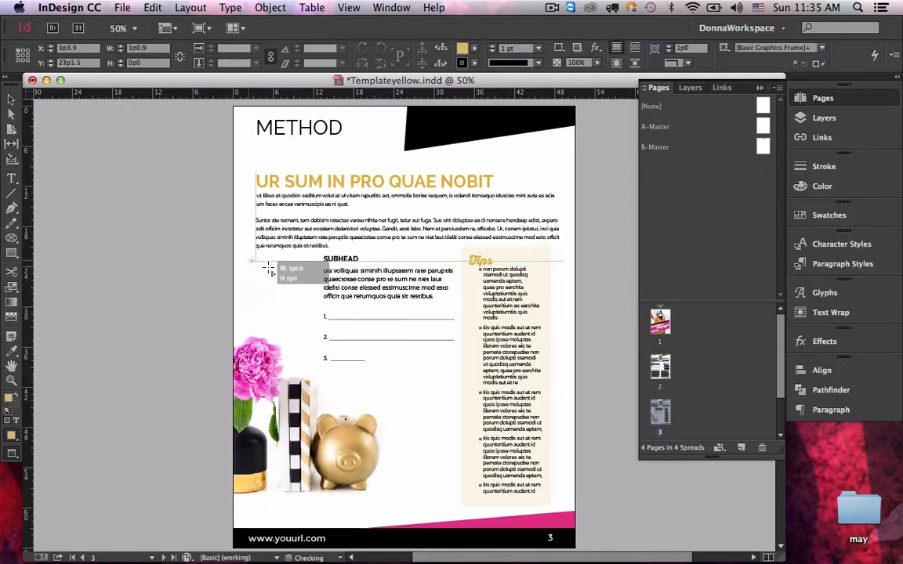
pyautogui.moveTo(268, 270); pyautogui.dragTo(313, 333)
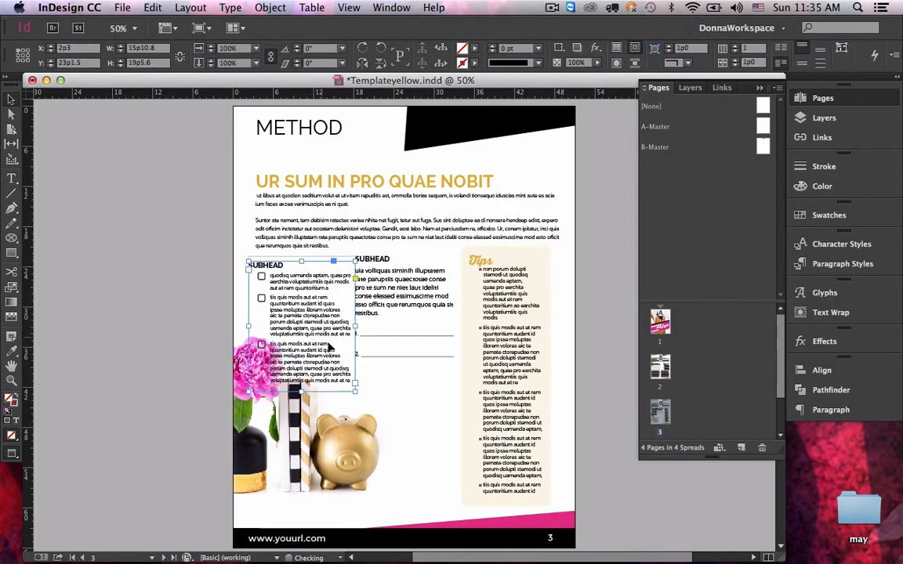
# Delete the numbered question frame and resize the checklist frame to about 20p1.5 by 16p6.4, at X 12p0, Y 23p9.
pyautogui.moveTo(354, 388); pyautogui.dragTo(429, 358)
pyautogui.click(357, 336)
pyautogui.press('Delete')
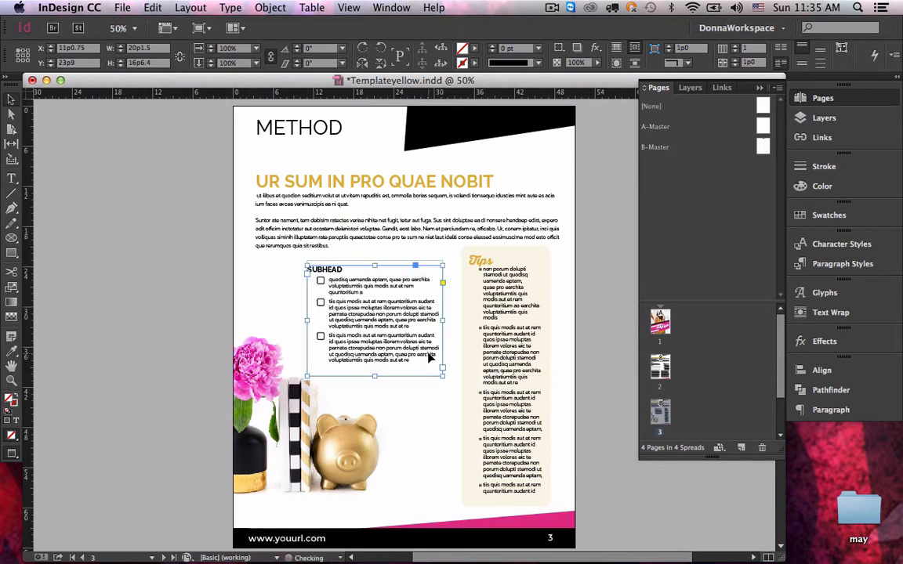
pyautogui.click(424, 405)
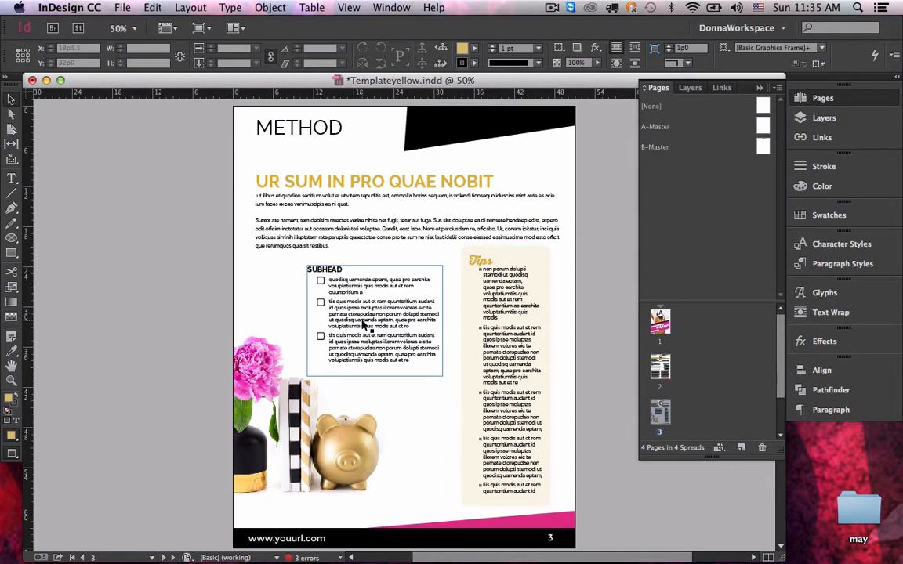
pyautogui.moveTo(365, 325); pyautogui.dragTo(371, 324)
# Lower the top edge of the Tips box to the bottom of the body text frame, at Y 23p1.5.
pyautogui.click(482, 286)
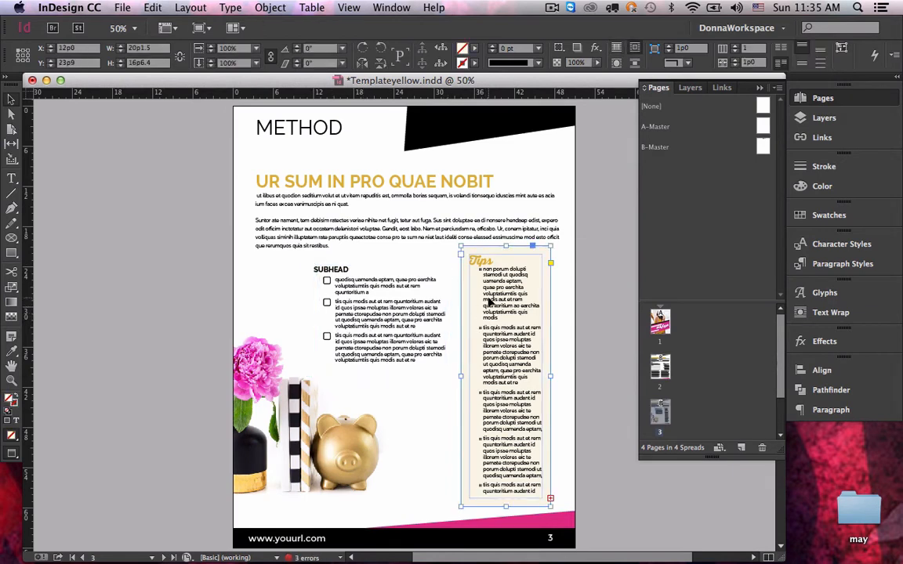
pyautogui.moveTo(508, 255); pyautogui.dragTo(508, 271)
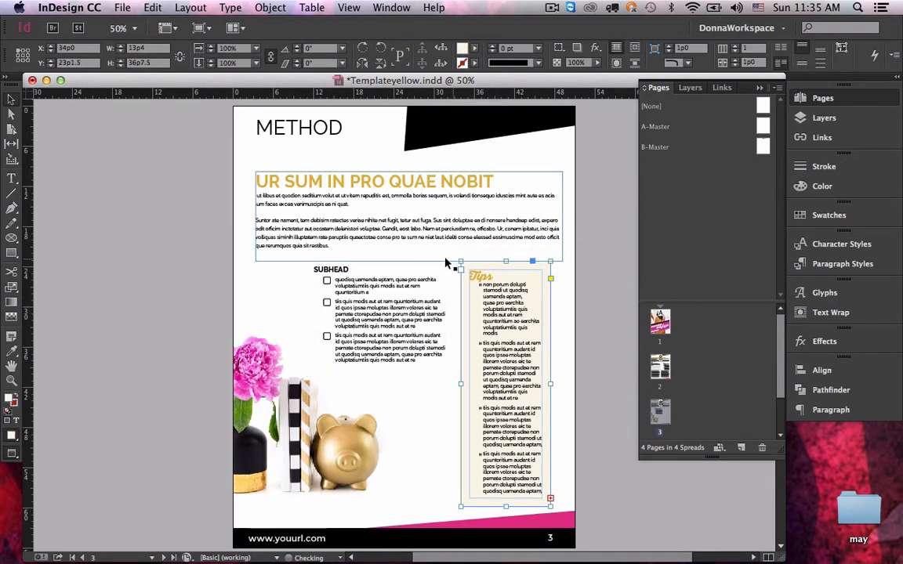
pyautogui.click(443, 261)
pyautogui.click(437, 402)
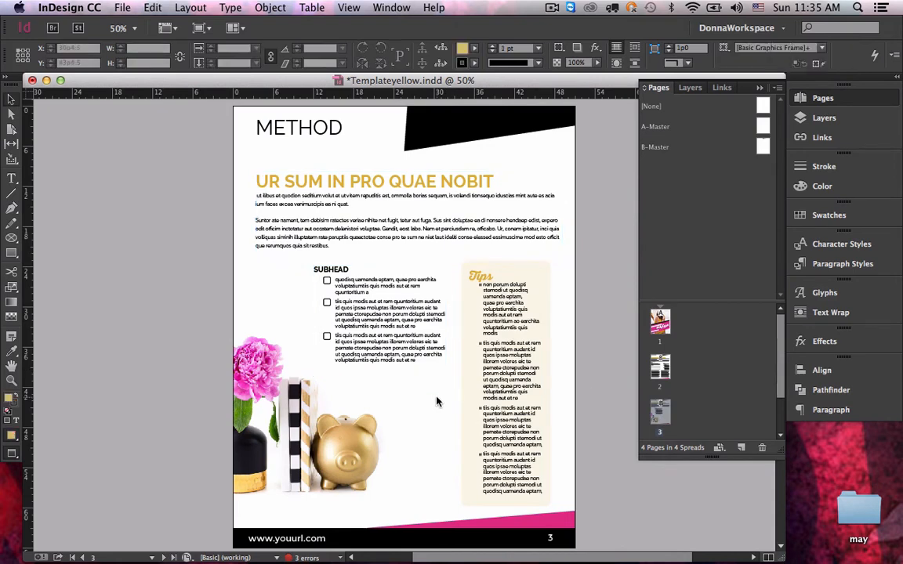
# Add a page after page 3 and paste page 3's METHOD title and headline text frame in place on it.
pyautogui.click(739, 449)
pyautogui.doubleClick(658, 367)
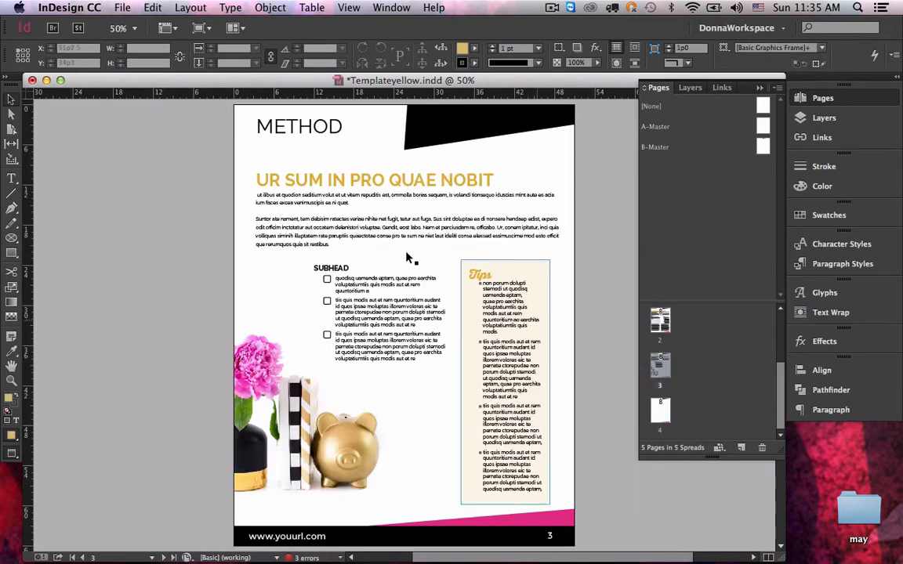
pyautogui.click(275, 138)
pyautogui.keyDown('shift'); pyautogui.click(340, 202); pyautogui.keyUp('shift')
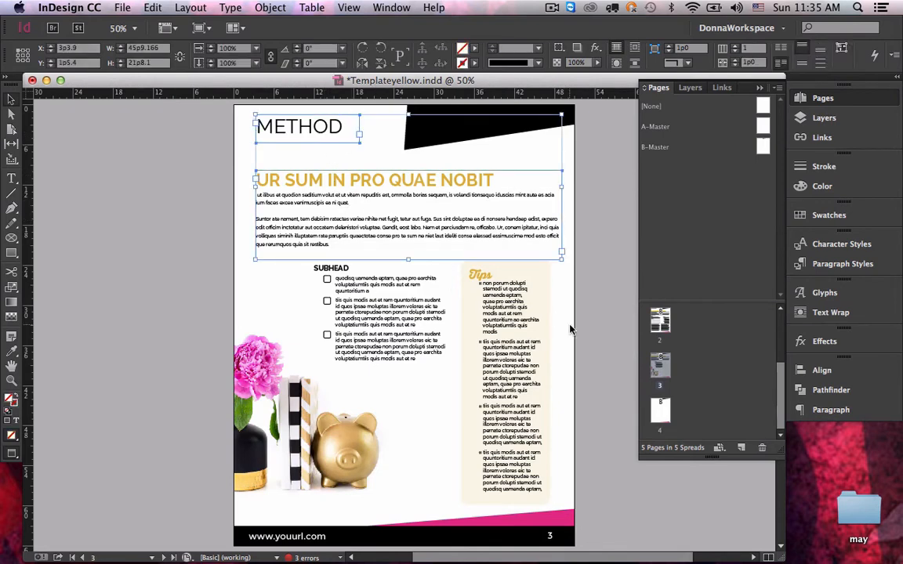
pyautogui.doubleClick(664, 409)
pyautogui.rightClick(408, 215)
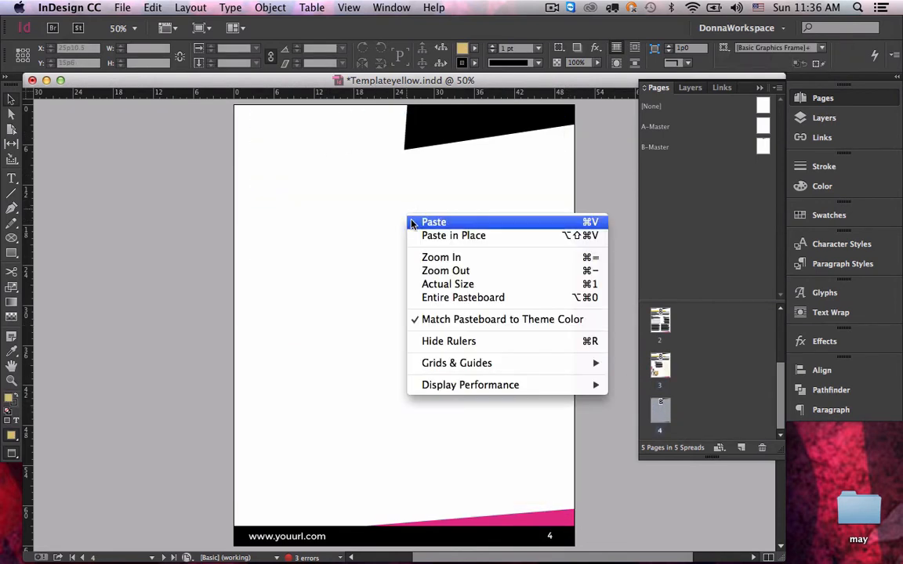
pyautogui.click(422, 240)
pyautogui.click(420, 317)
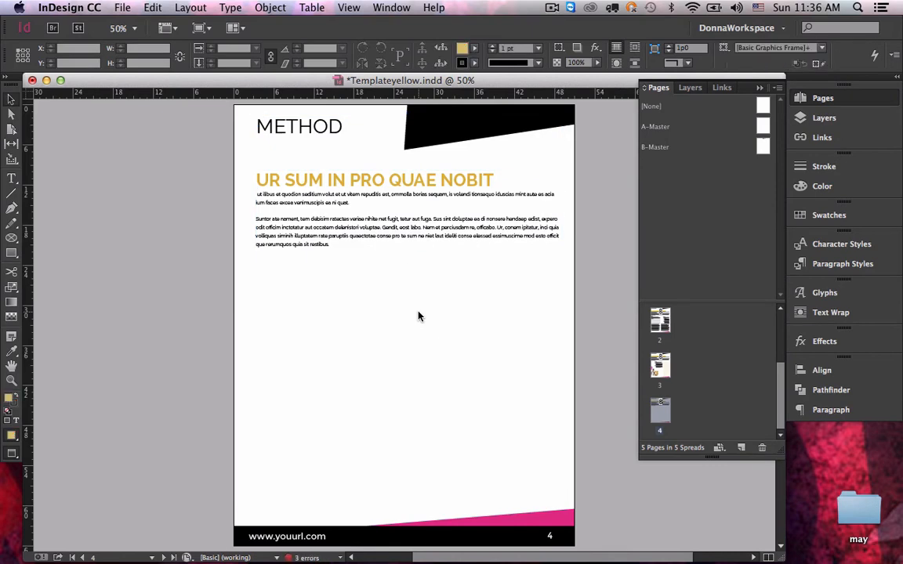
# Place the questionandanswers.idms snippet beneath the body text on page 4.
pyautogui.press('super+d')
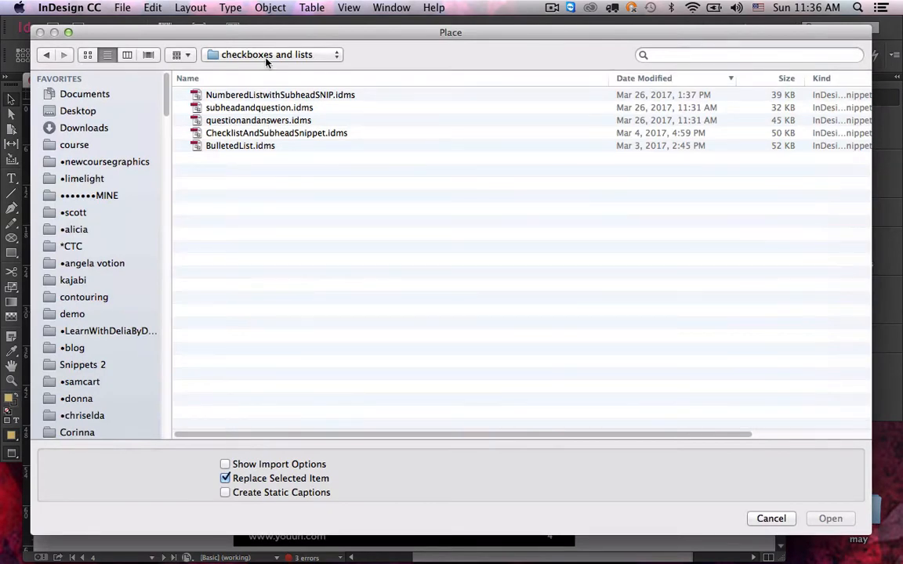
pyautogui.click(267, 96)
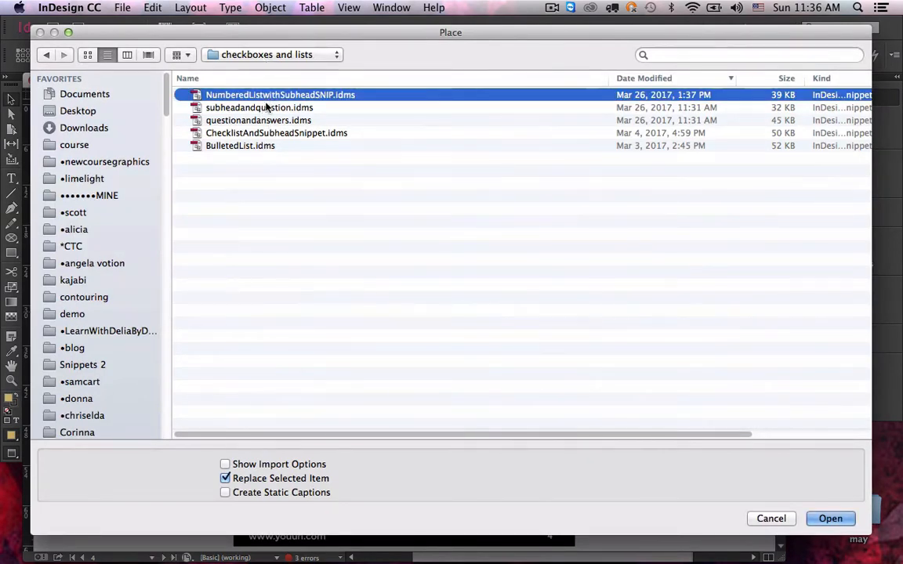
pyautogui.click(267, 108)
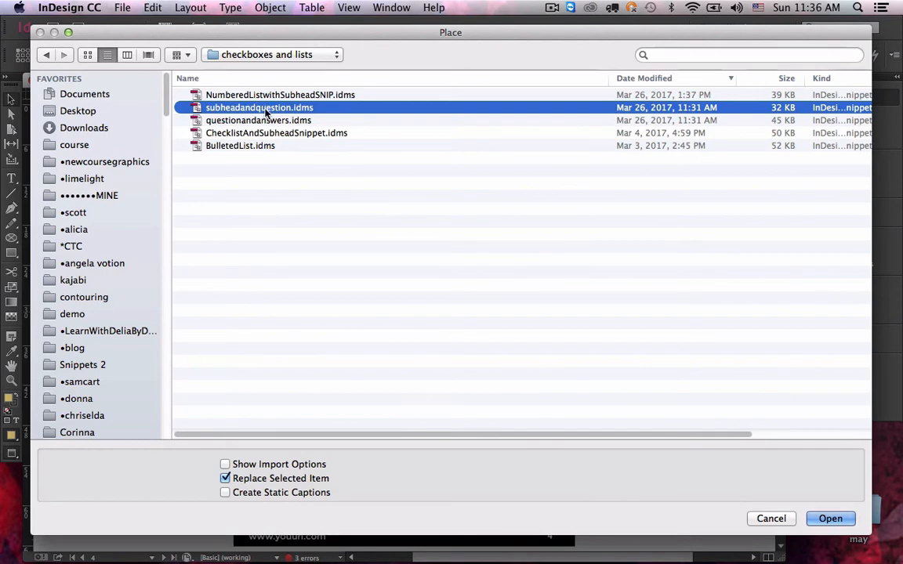
pyautogui.click(267, 121)
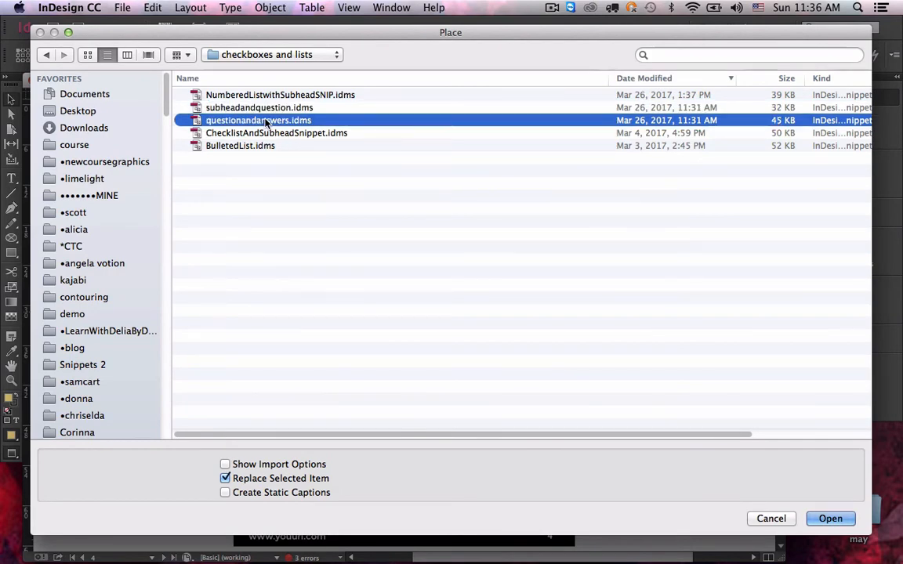
pyautogui.doubleClick(266, 121)
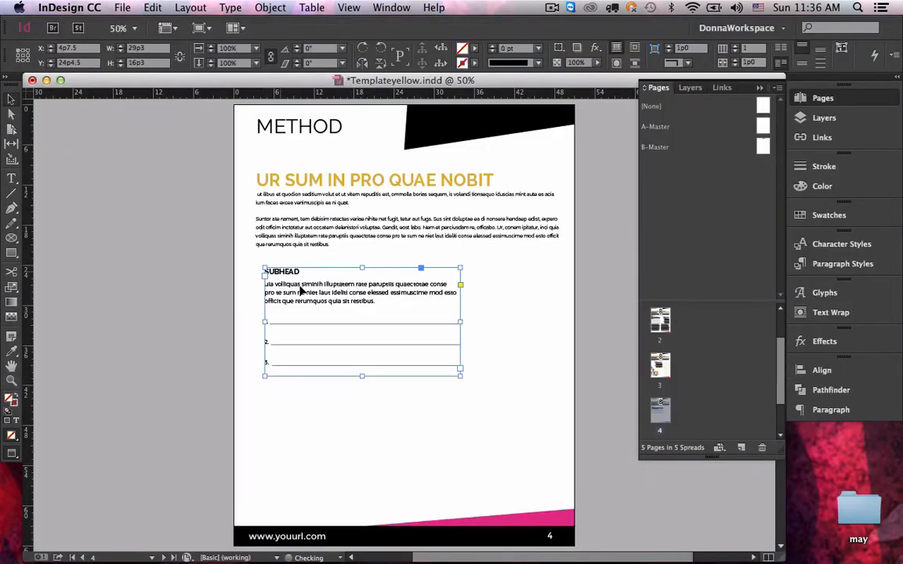
# Move the numbered question frame to about X 3p3.9, Y 22p7.5 and widen it to about 44p8.
pyautogui.moveTo(301, 289); pyautogui.dragTo(291, 277)
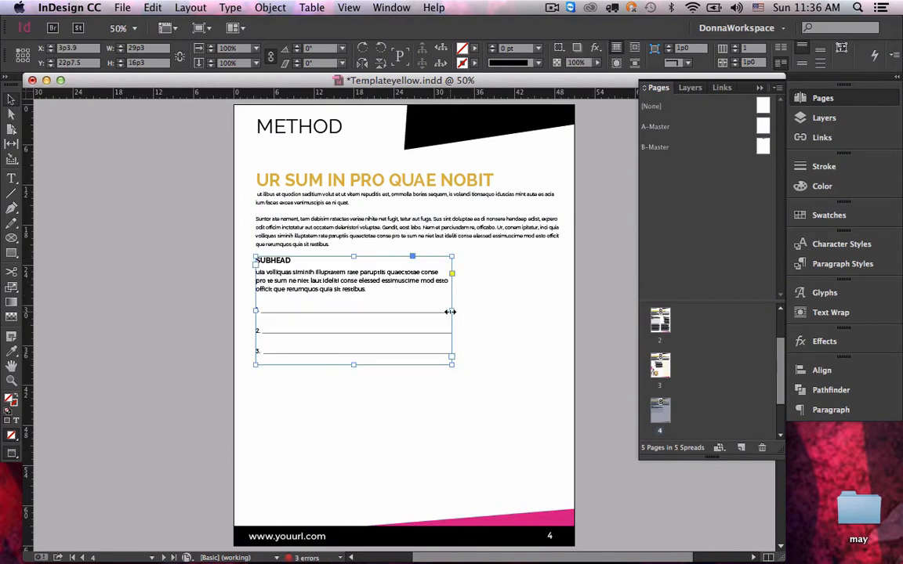
pyautogui.moveTo(451, 311); pyautogui.dragTo(555, 311)
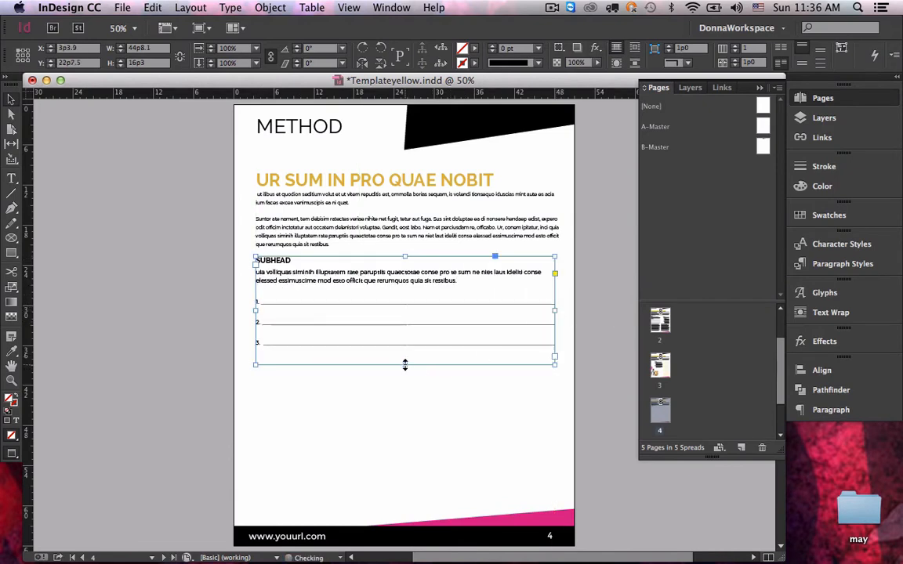
pyautogui.click(403, 397)
# Place the BulletedList.idms snippet beneath the numbered lines, at about X 3p0, Y 37p4.5.
pyautogui.press('super+d')
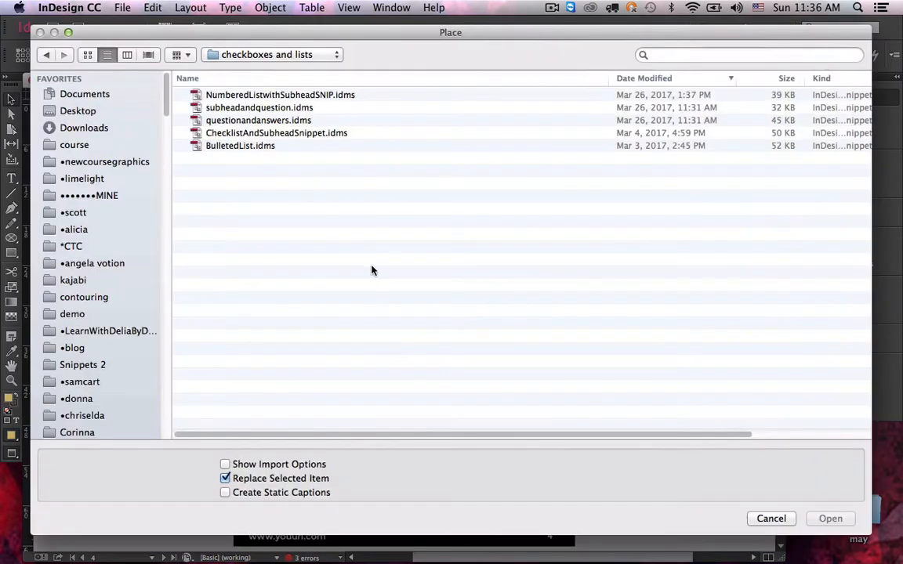
pyautogui.click(254, 148)
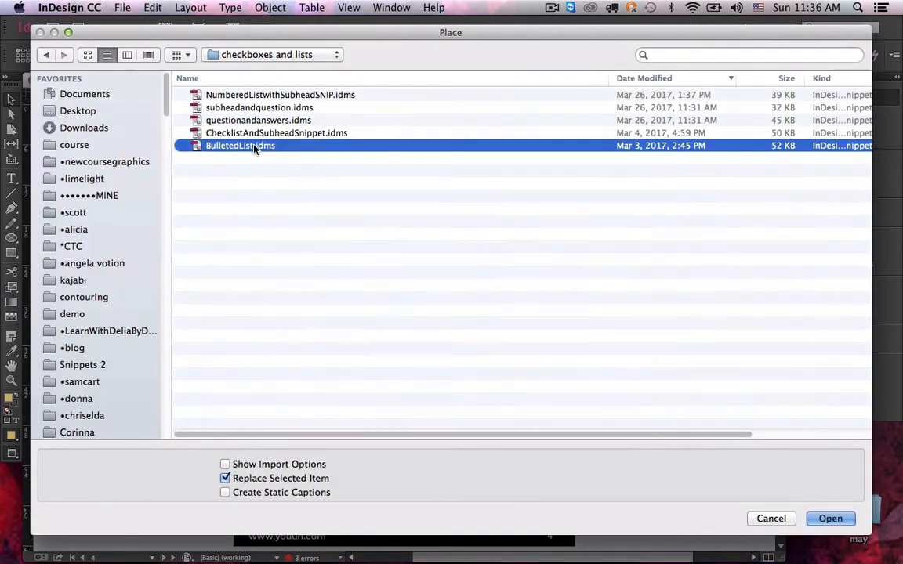
pyautogui.doubleClick(254, 148)
pyautogui.moveTo(253, 355); pyautogui.dragTo(427, 511)
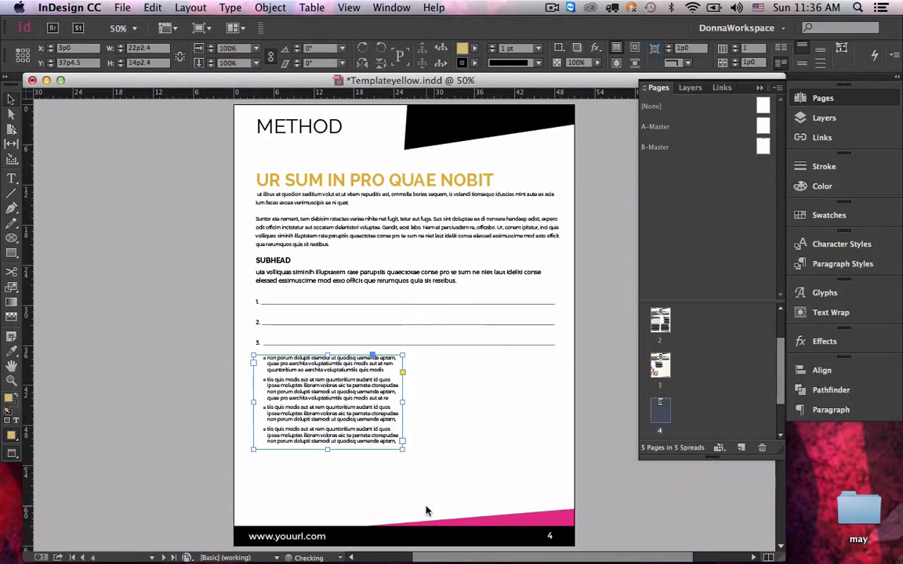
# Move the bulleted list frame to about Y 39p7.5, widen it to about 24p10 and shorten it to fit its text.
pyautogui.moveTo(402, 450); pyautogui.dragTo(394, 478)
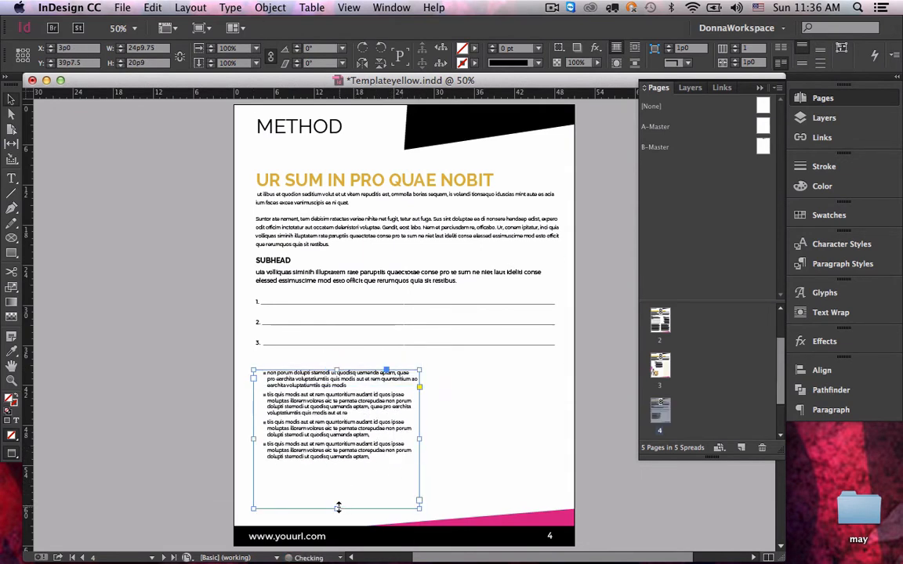
pyautogui.moveTo(337, 508); pyautogui.dragTo(341, 466)
pyautogui.click(447, 455)
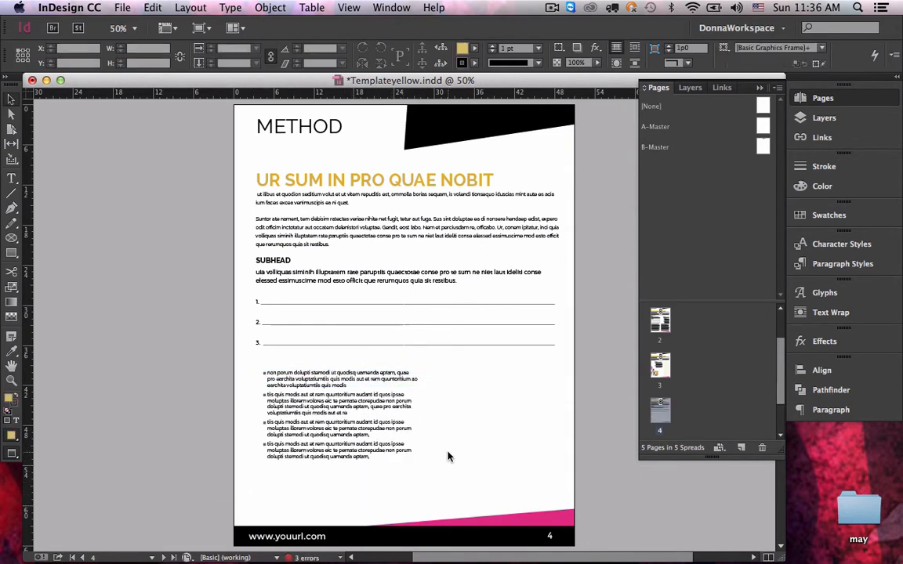
# Place the photo haute-chocolate-styled-stock-photography-spring-brunch-48-final (1).jpg from Downloads beside the bulleted list, running off the page's right edge.
pyautogui.press('super+d')
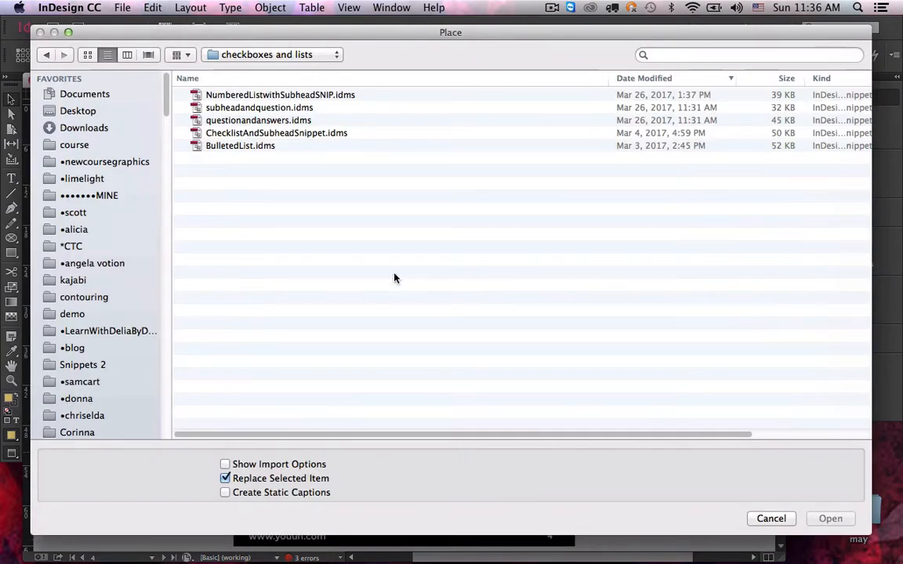
pyautogui.click(246, 56)
pyautogui.click(241, 68)
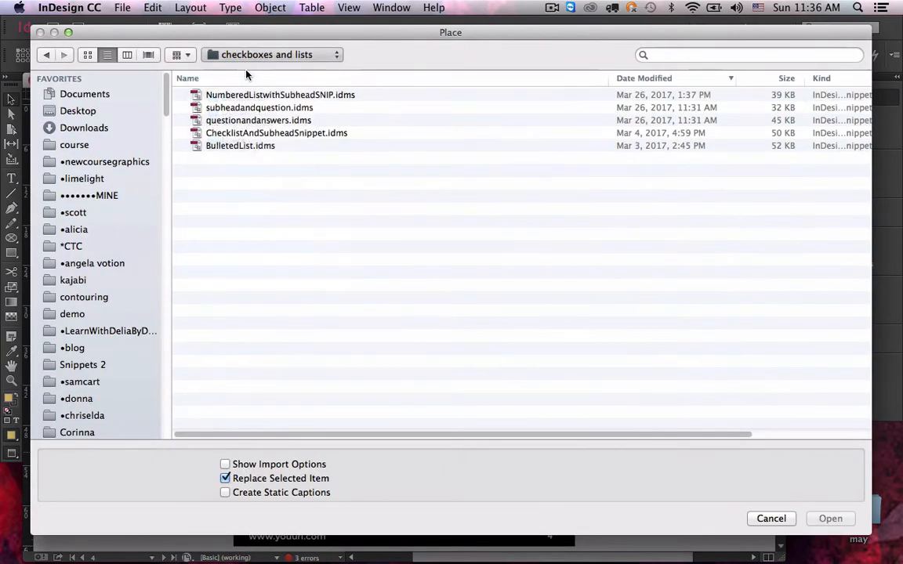
pyautogui.click(245, 56)
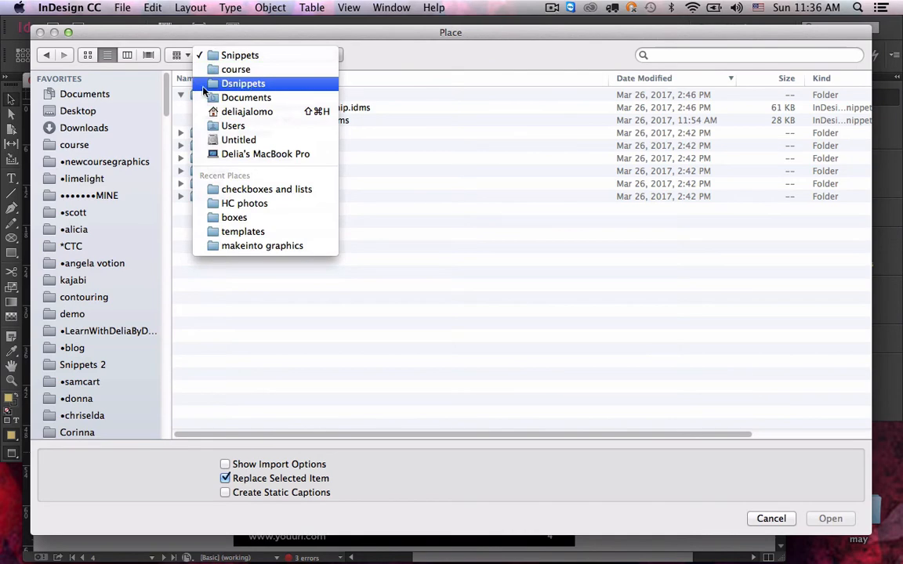
pyautogui.click(106, 135)
pyautogui.click(101, 129)
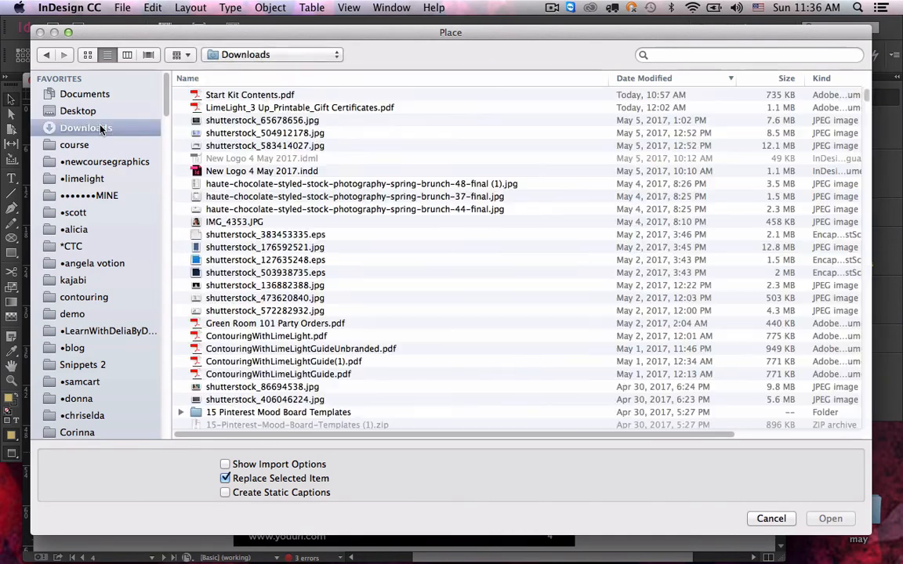
pyautogui.click(269, 196)
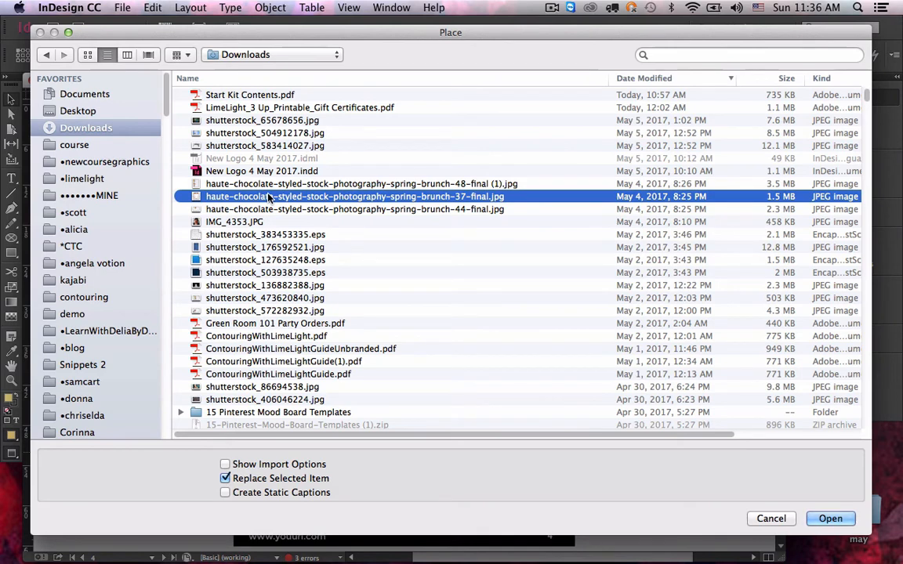
pyautogui.doubleClick(242, 186)
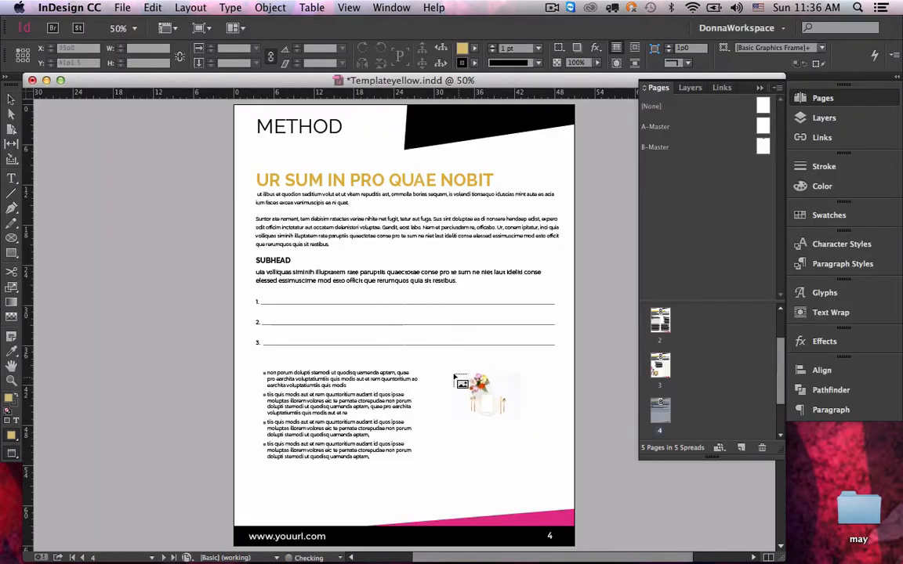
pyautogui.moveTo(451, 373); pyautogui.dragTo(602, 476)
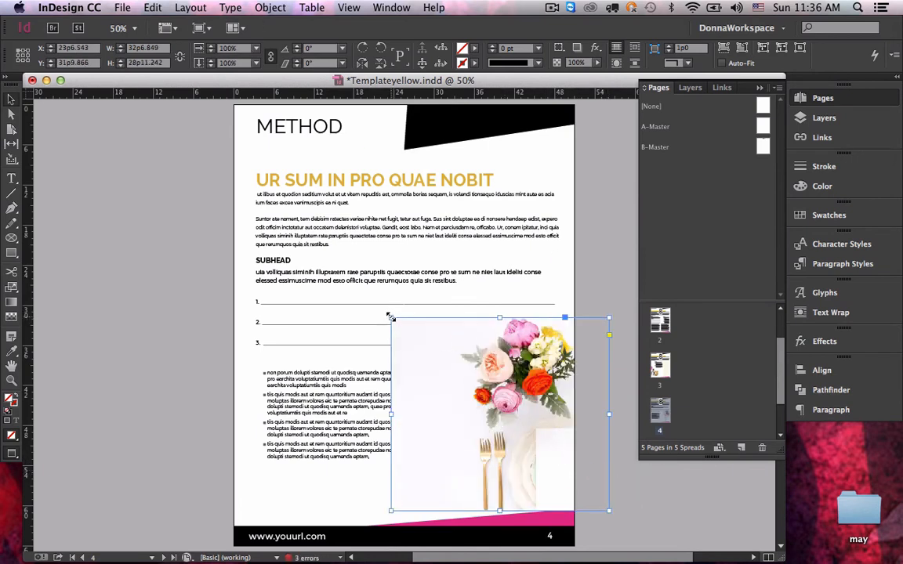
# Crop the flower photo to about 26p7 wide, move it to about X 29p7.5, Y 38p10.5, and crop its bottom edge above the footer.
pyautogui.moveTo(391, 318); pyautogui.dragTo(431, 335)
pyautogui.moveTo(467, 396); pyautogui.dragTo(468, 426)
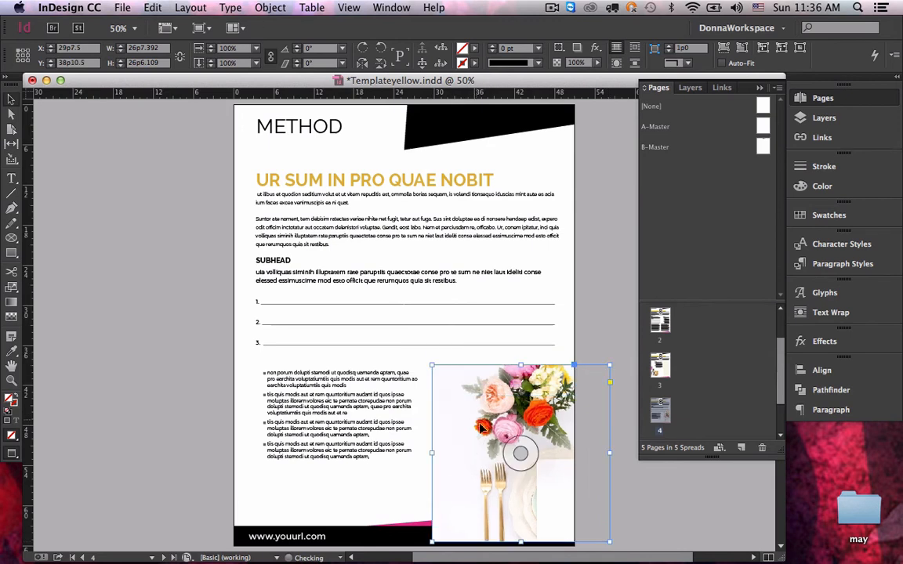
pyautogui.moveTo(521, 541); pyautogui.dragTo(520, 504)
pyautogui.click(402, 485)
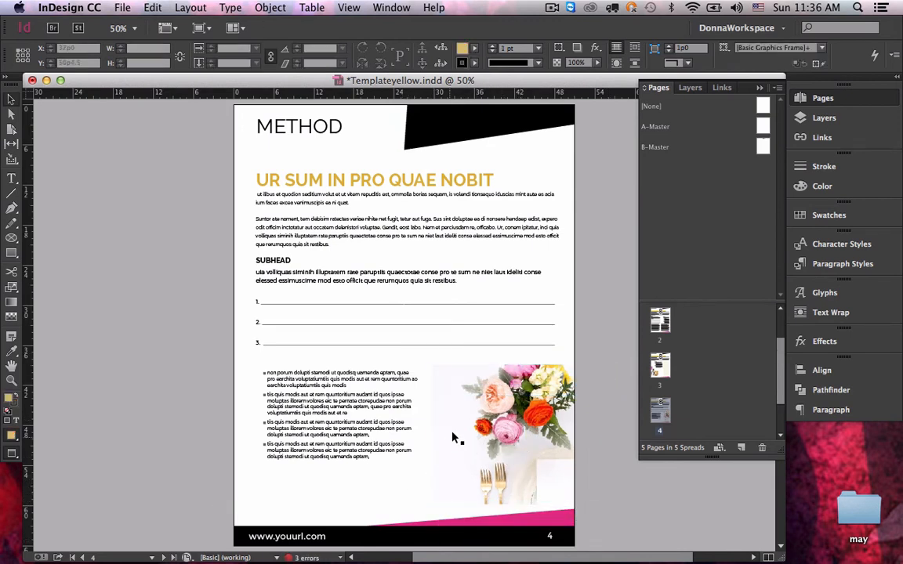
pyautogui.moveTo(779, 377); pyautogui.dragTo(778, 413)
pyautogui.scroll(5, 772, 376)
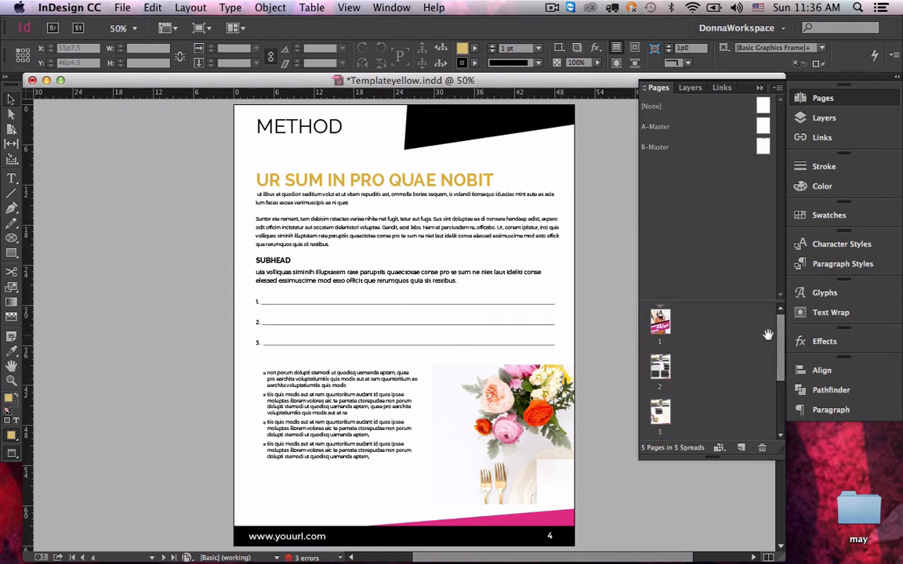
# Change the font family of the Headline-Raleway Medium paragraph style to Merriweather, working from the yellow headline on page 2.
pyautogui.click(455, 177)
pyautogui.doubleClick(670, 366)
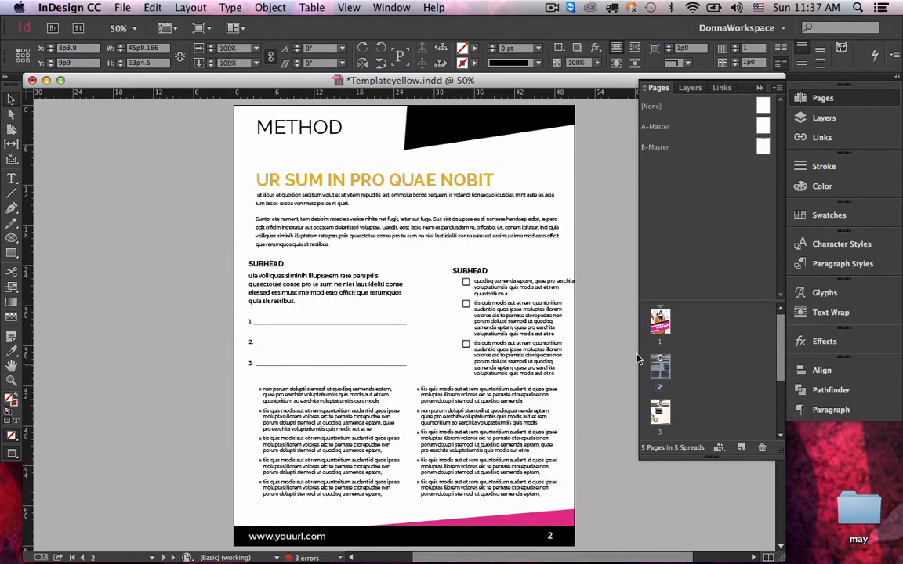
pyautogui.scroll(5, 509, 305)
pyautogui.doubleClick(463, 279)
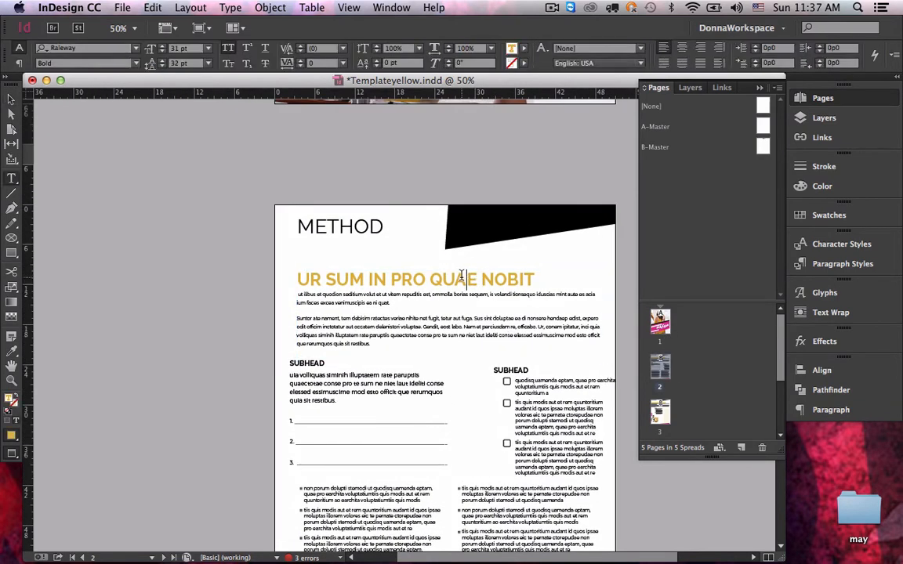
pyautogui.tripleClick(461, 276)
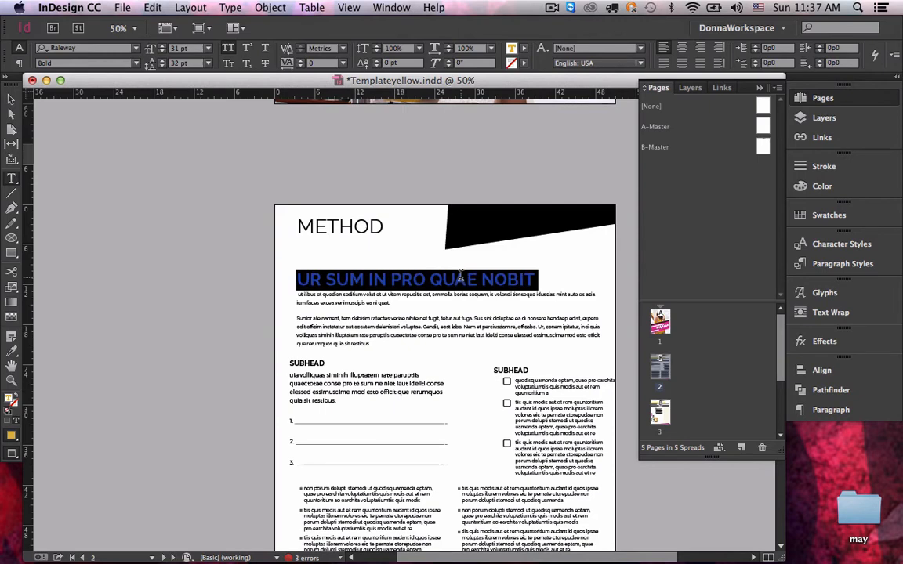
pyautogui.click(829, 264)
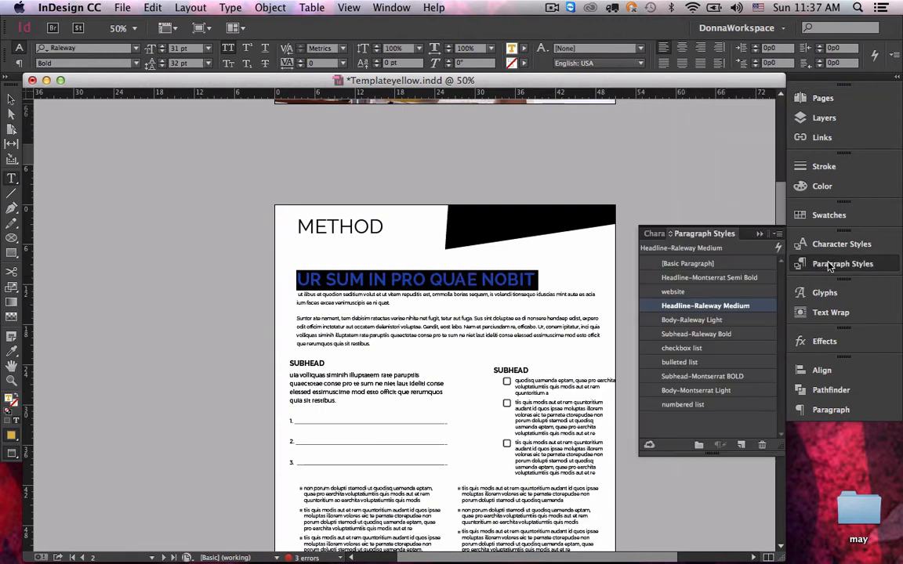
pyautogui.doubleClick(705, 305)
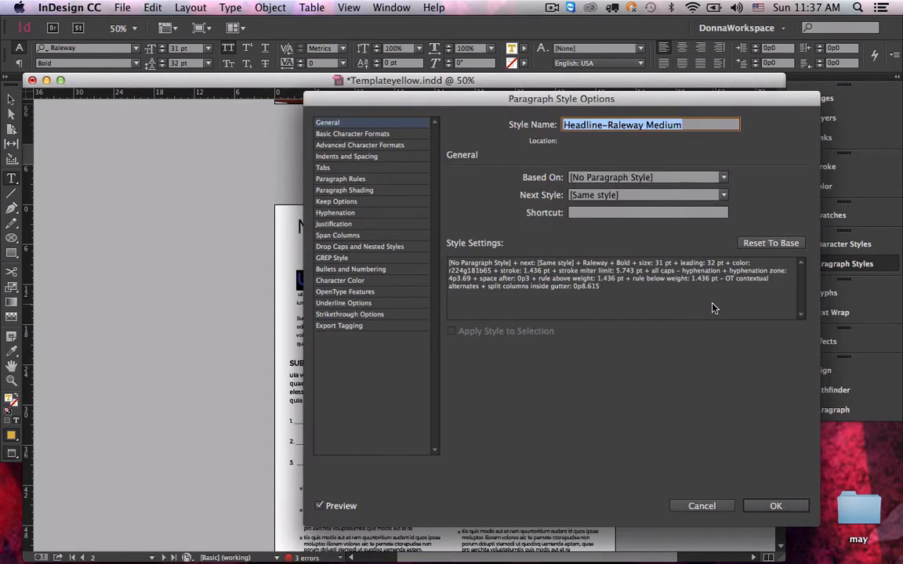
pyautogui.click(345, 135)
pyautogui.click(549, 189)
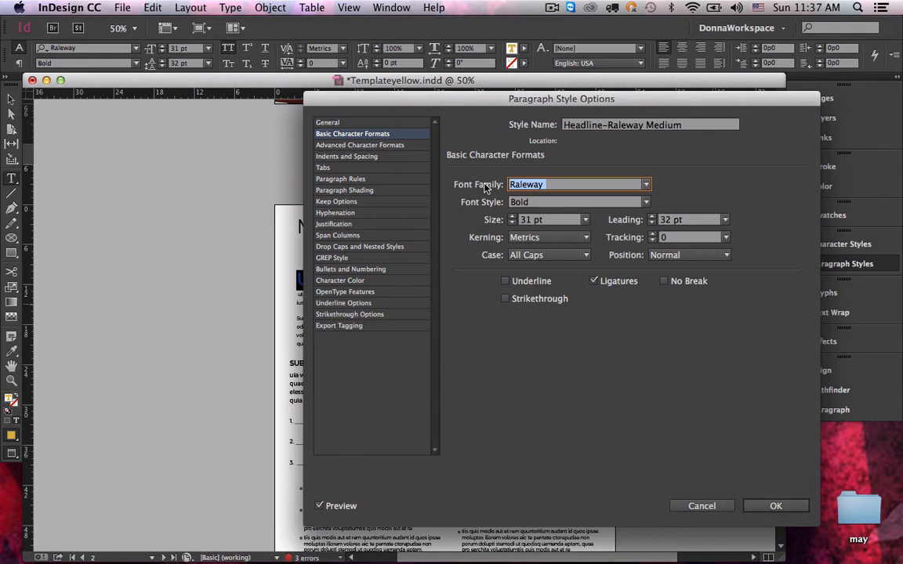
pyautogui.write('Merriweather')
pyautogui.press('Return')
pyautogui.click(540, 280)
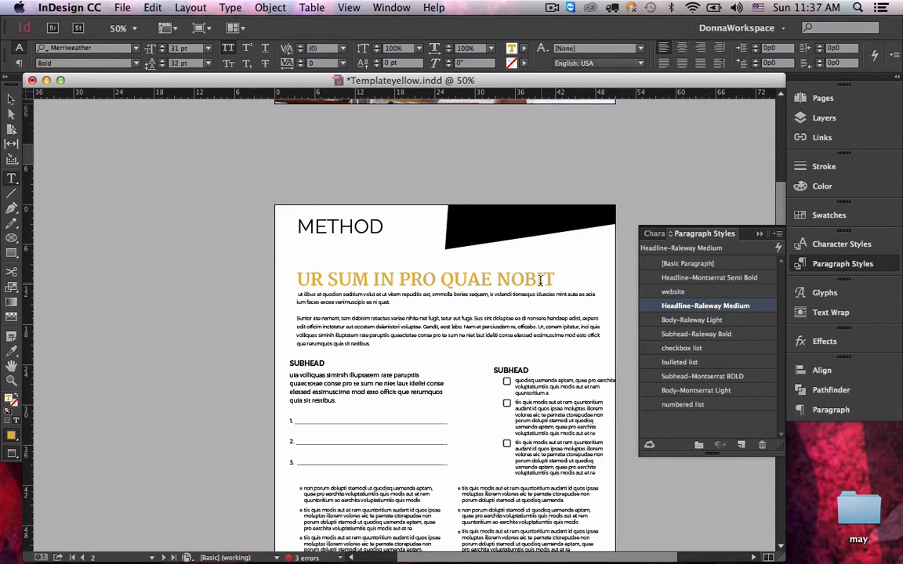
pyautogui.click(11, 99)
pyautogui.click(218, 328)
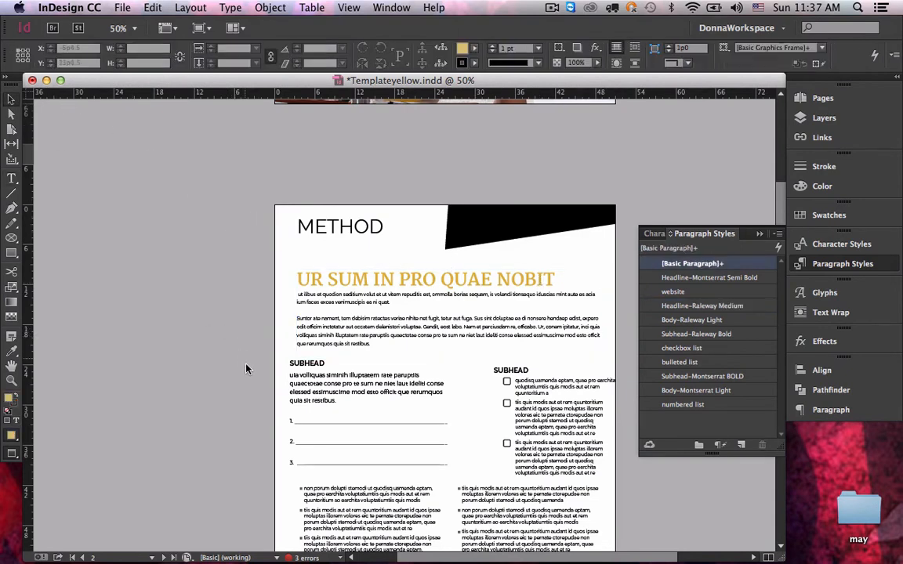
# Copy the Tips box's beige fill and rounded corners onto the checkbox list frame on page 3 with the Eyedropper.
pyautogui.moveTo(248, 384); pyautogui.dragTo(231, 256)
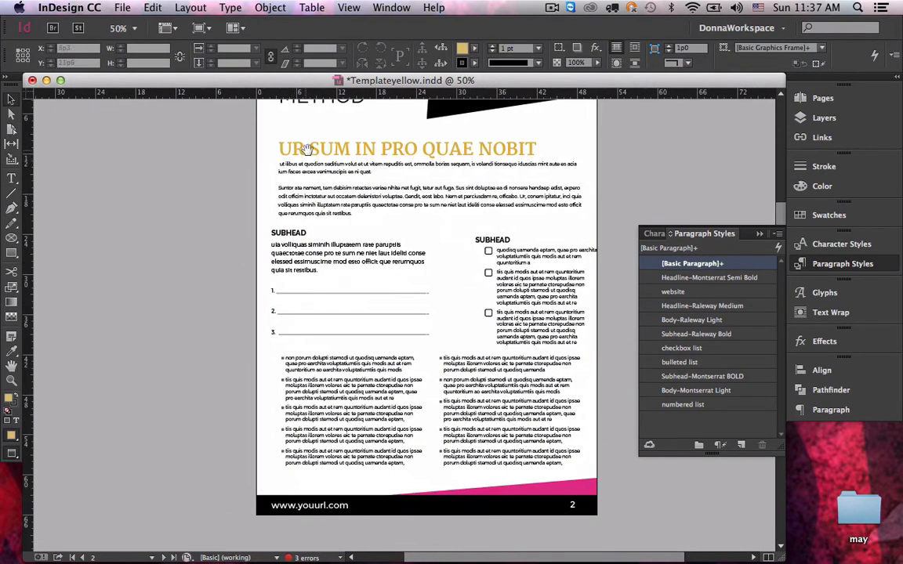
pyautogui.scroll(-7, 334, 163)
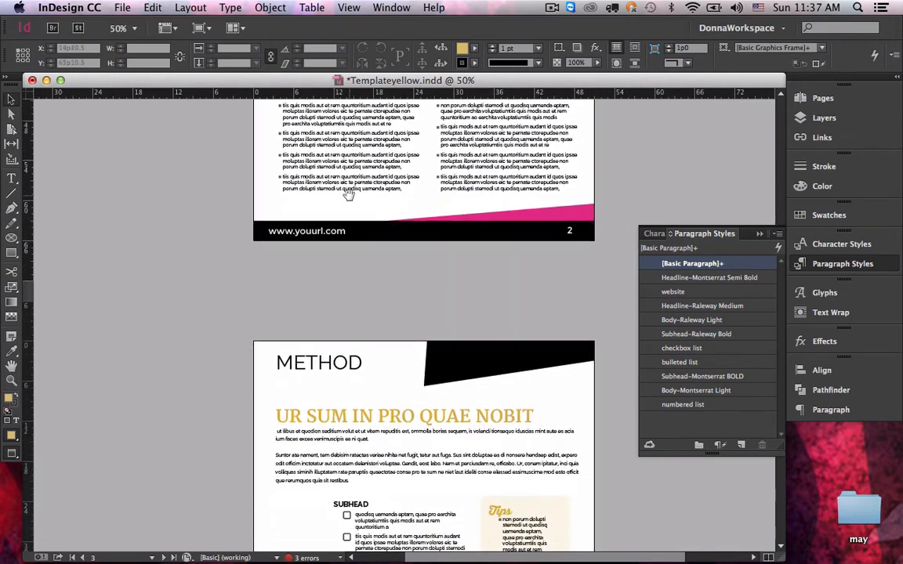
pyautogui.scroll(-2, 345, 334)
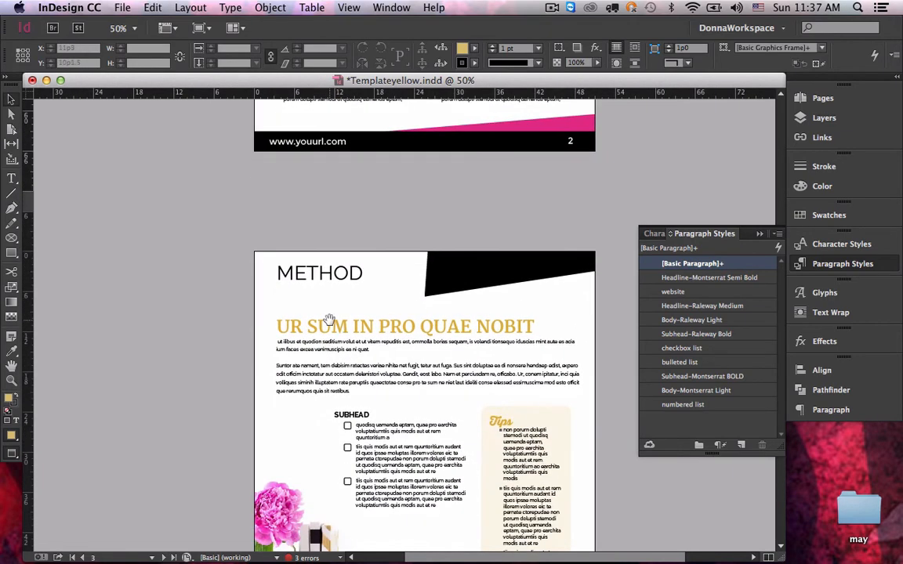
pyautogui.scroll(-3, 365, 374)
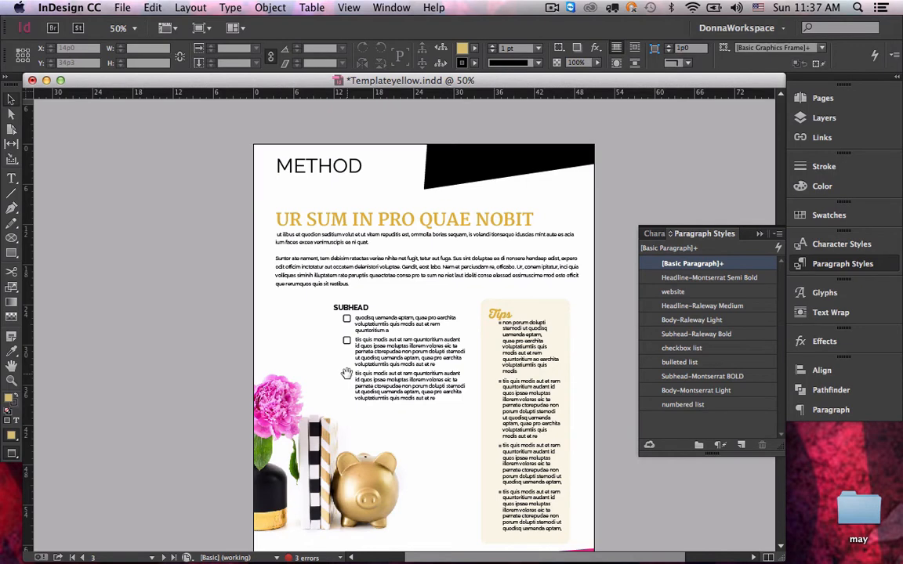
pyautogui.scroll(-2, 423, 357)
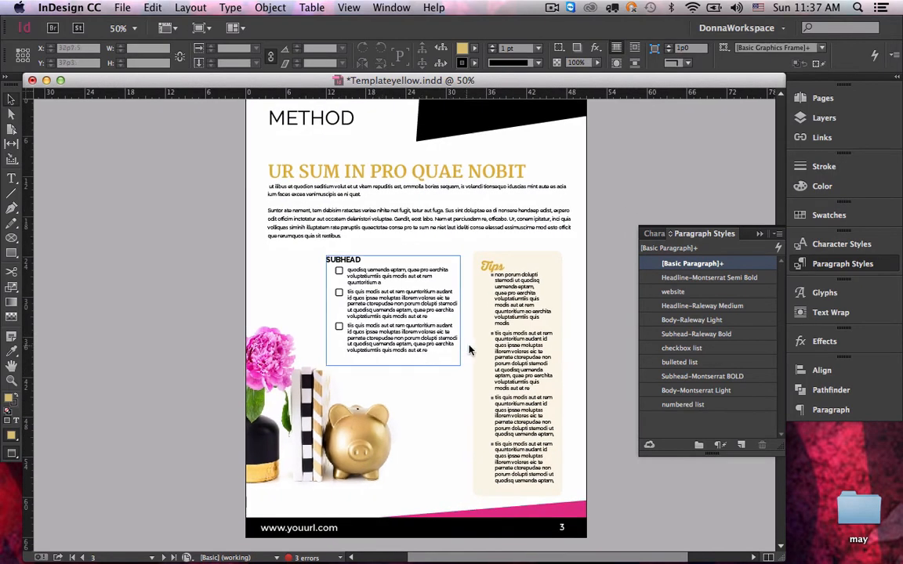
pyautogui.click(473, 349)
pyautogui.click(350, 330)
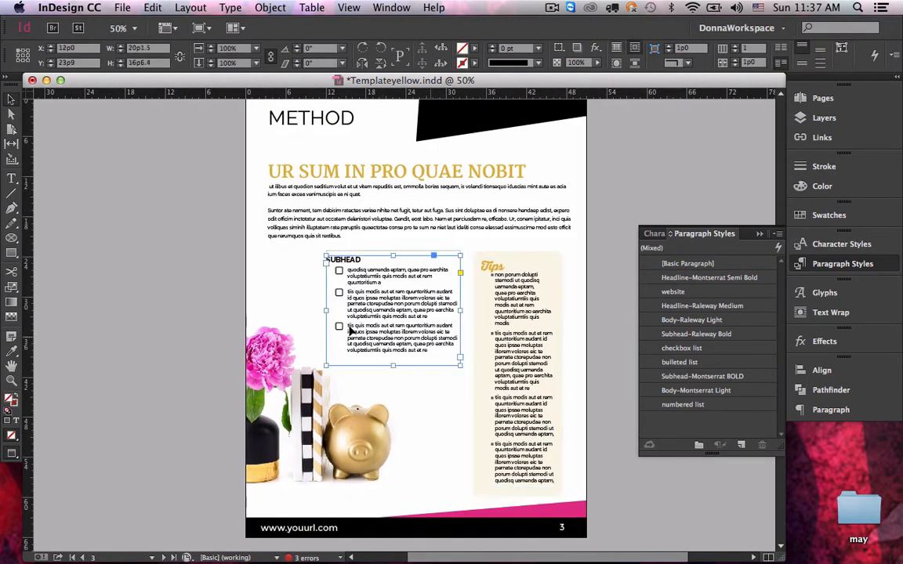
pyautogui.click(12, 351)
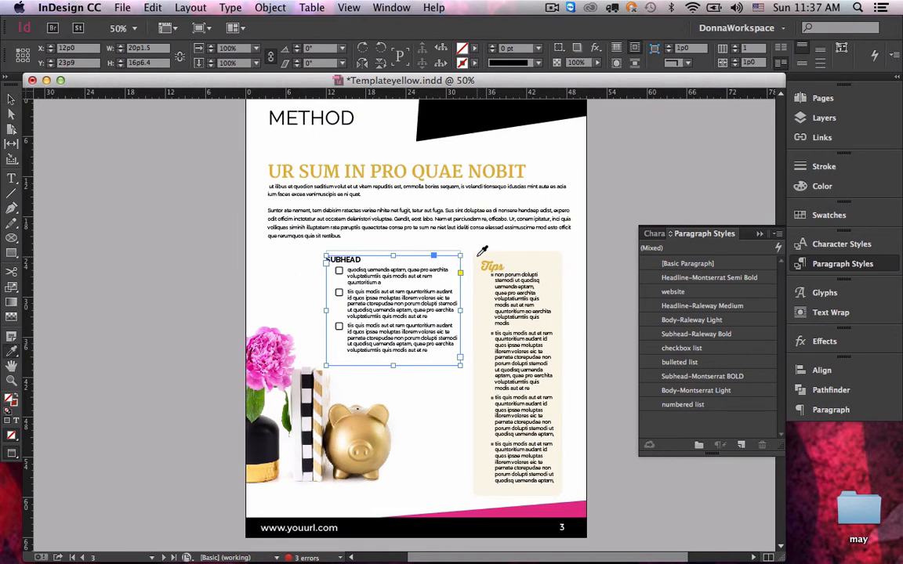
pyautogui.click(481, 255)
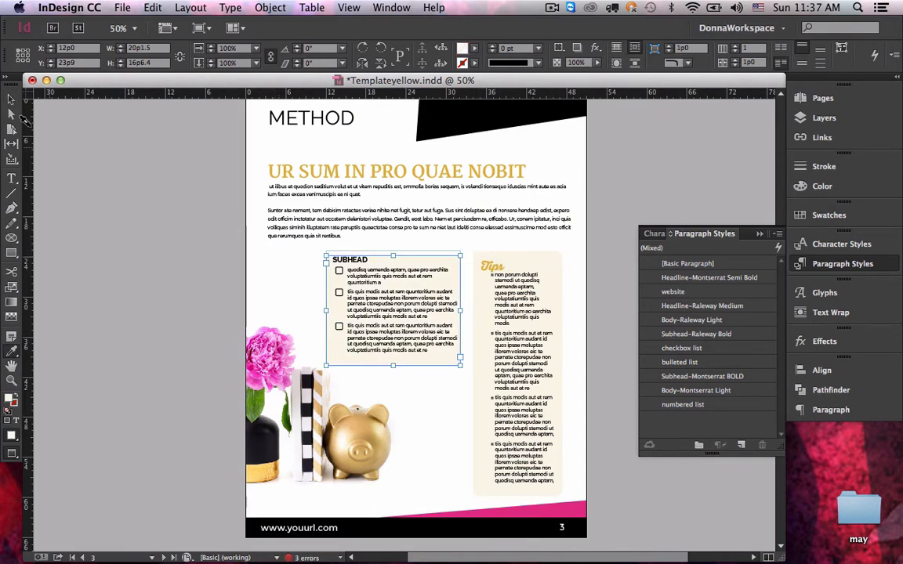
pyautogui.click(177, 240)
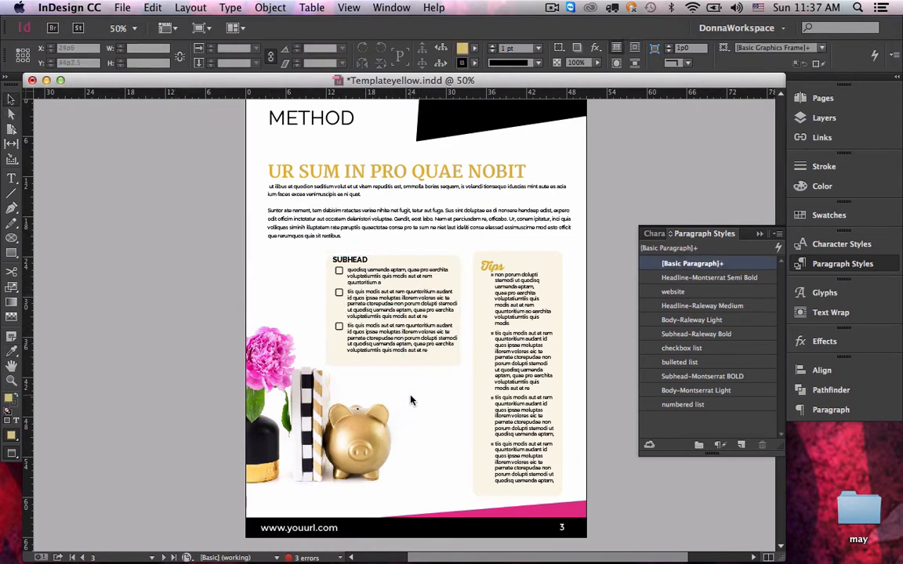
# Recolor the Tips box on page 3 with the pink swatch R=226 G=47 B=138.
pyautogui.click(479, 394)
pyautogui.click(822, 215)
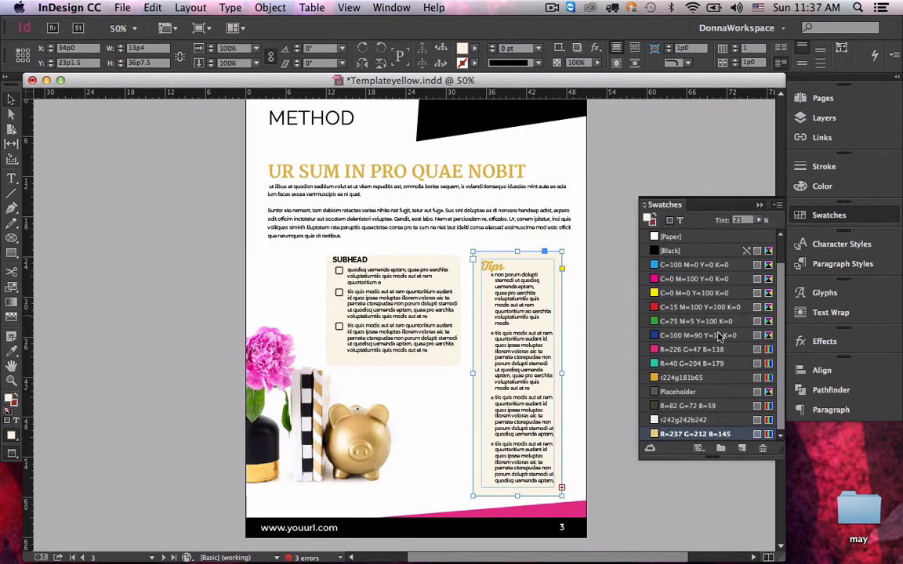
pyautogui.click(671, 350)
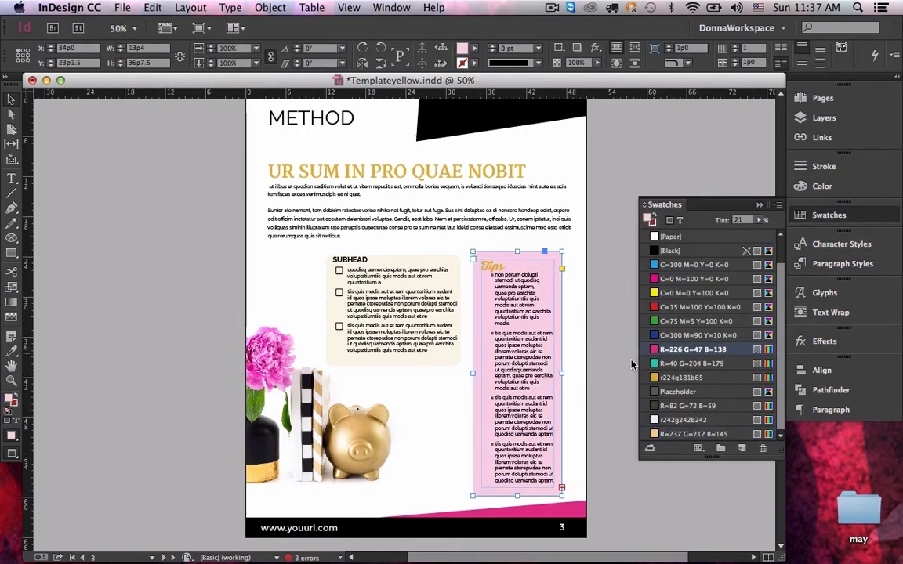
pyautogui.click(578, 368)
# Move the checkbox list frame on page 2 inward to about X 28p9, Y 23p1.5, level with the numbered lines' subhead.
pyautogui.scroll(5, 530, 262)
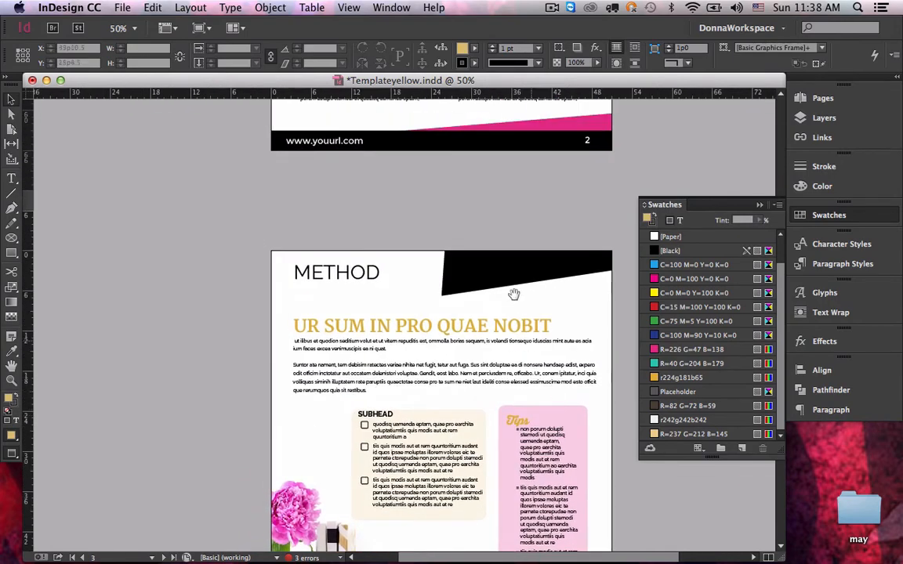
pyautogui.moveTo(507, 283); pyautogui.dragTo(517, 460)
pyautogui.moveTo(483, 261); pyautogui.dragTo(484, 325)
pyautogui.moveTo(464, 230); pyautogui.dragTo(468, 342)
pyautogui.moveTo(425, 284); pyautogui.dragTo(430, 380)
pyautogui.click(507, 314)
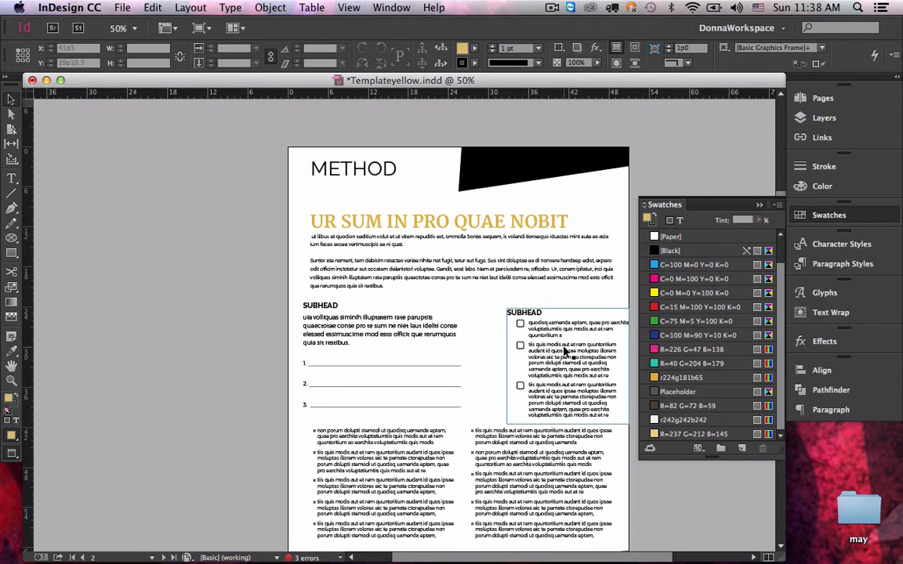
pyautogui.moveTo(538, 346); pyautogui.dragTo(545, 345)
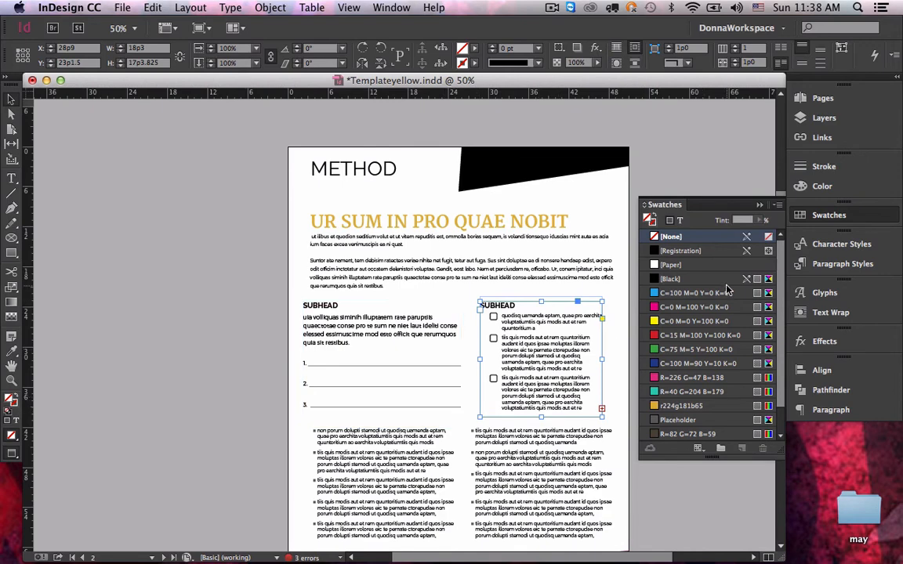
pyautogui.click(760, 205)
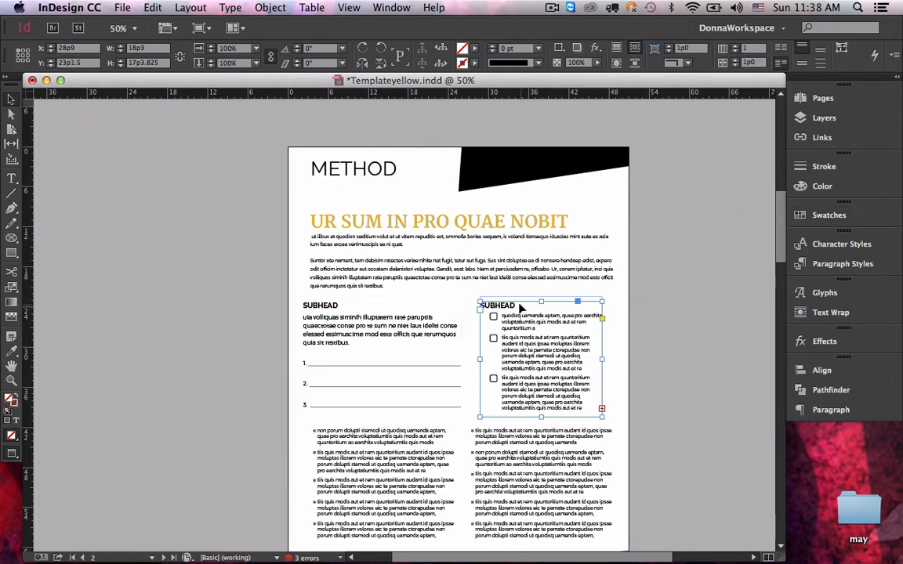
pyautogui.doubleClick(489, 221)
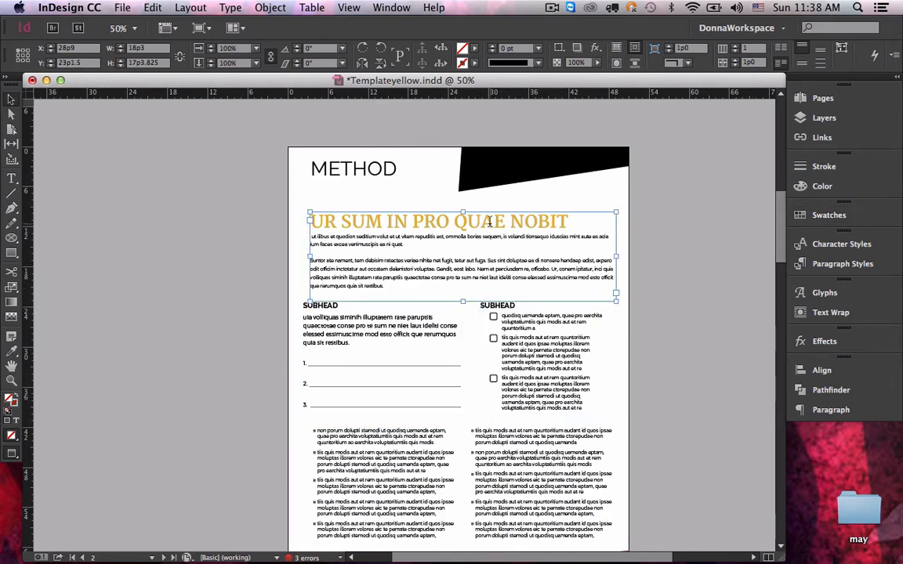
pyautogui.click(839, 264)
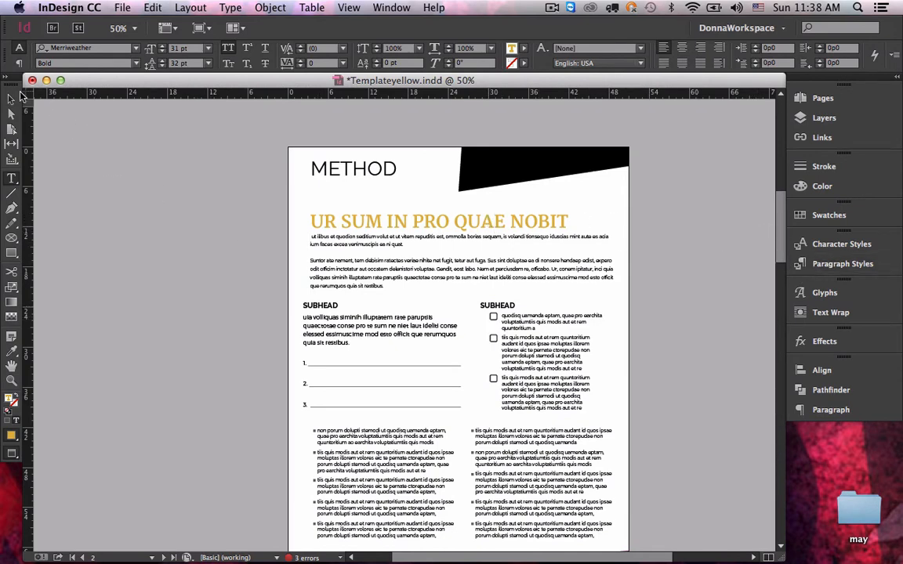
pyautogui.press('Escape')
pyautogui.click(243, 285)
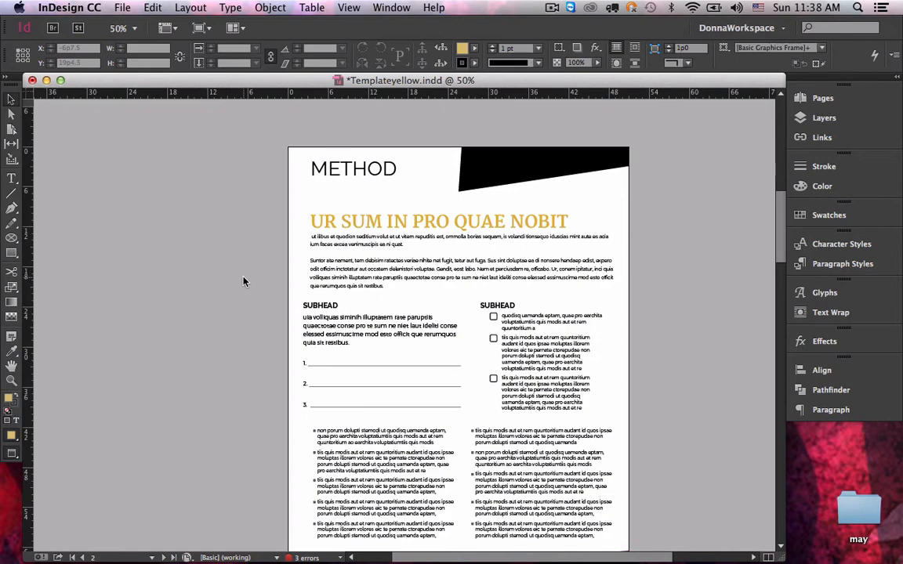
# Pull in both sides of the subhead and numbered lines frame on page 2, to about X 3p5.6 and 21p6 wide.
pyautogui.moveTo(336, 354); pyautogui.dragTo(311, 341)
pyautogui.click(332, 339)
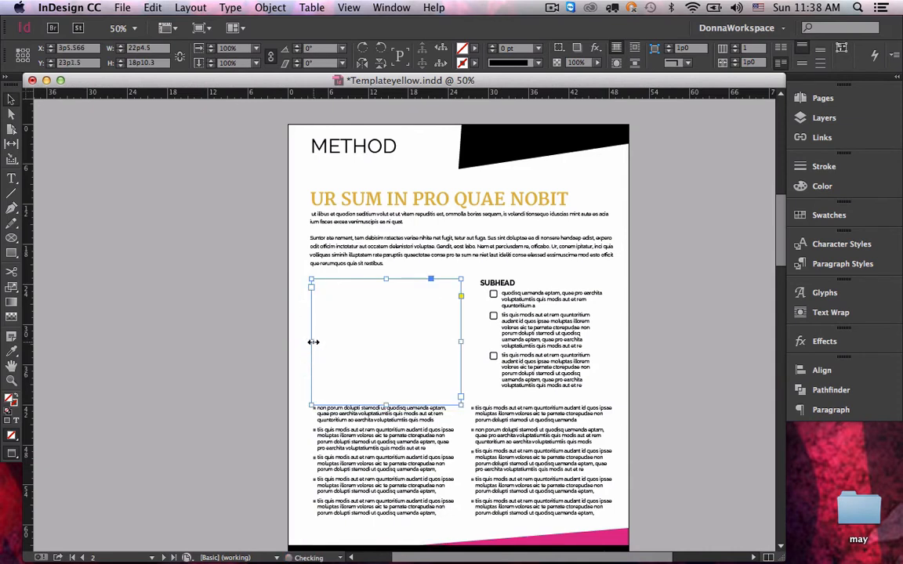
pyautogui.click(302, 348)
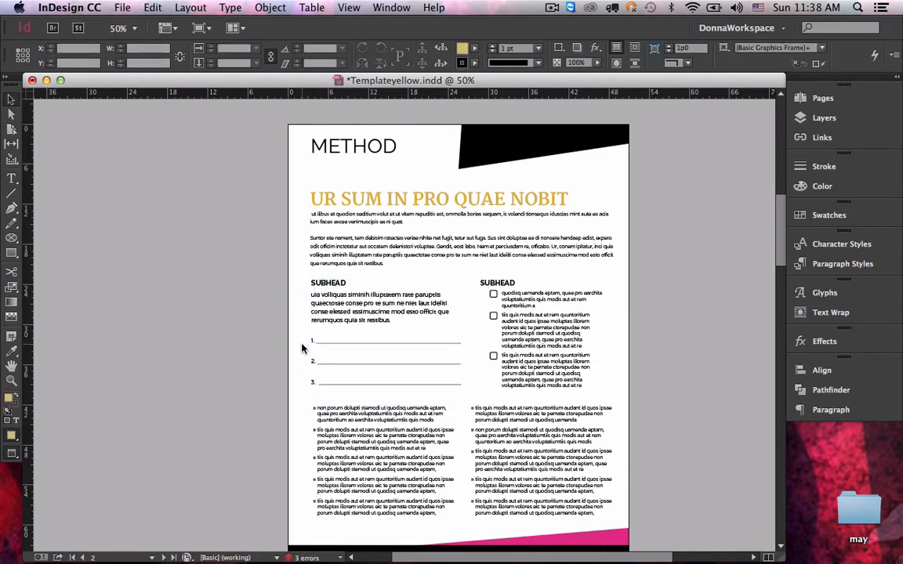
pyautogui.click(462, 346)
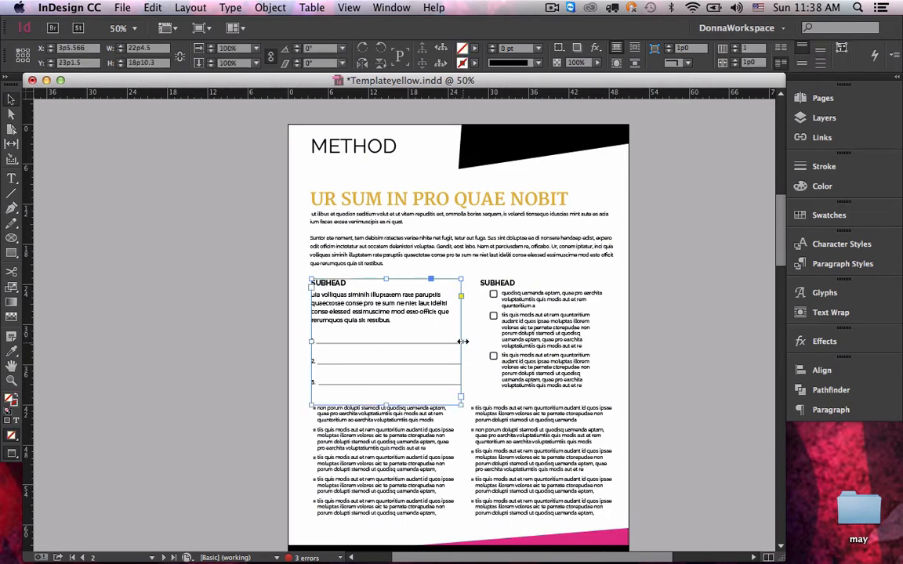
pyautogui.moveTo(462, 341); pyautogui.dragTo(457, 340)
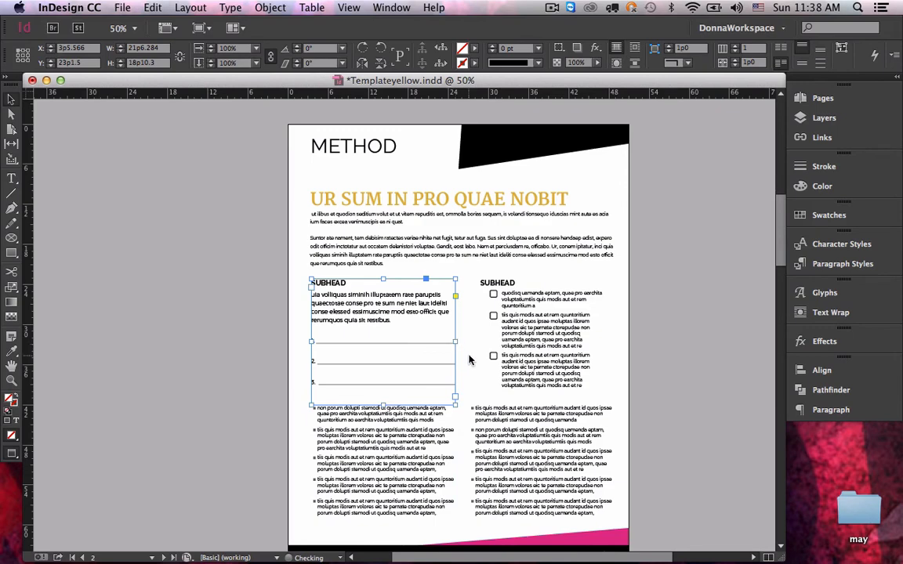
# Extend the left edge of page 2's checkbox list frame to about X 27p9.75, making it about 19p2 wide.
pyautogui.click(495, 354)
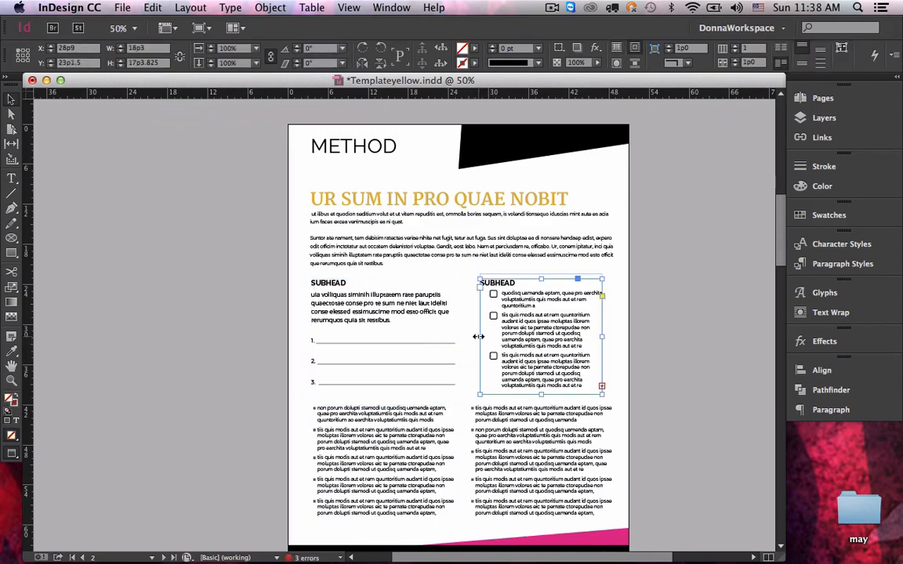
pyautogui.moveTo(480, 336); pyautogui.dragTo(474, 336)
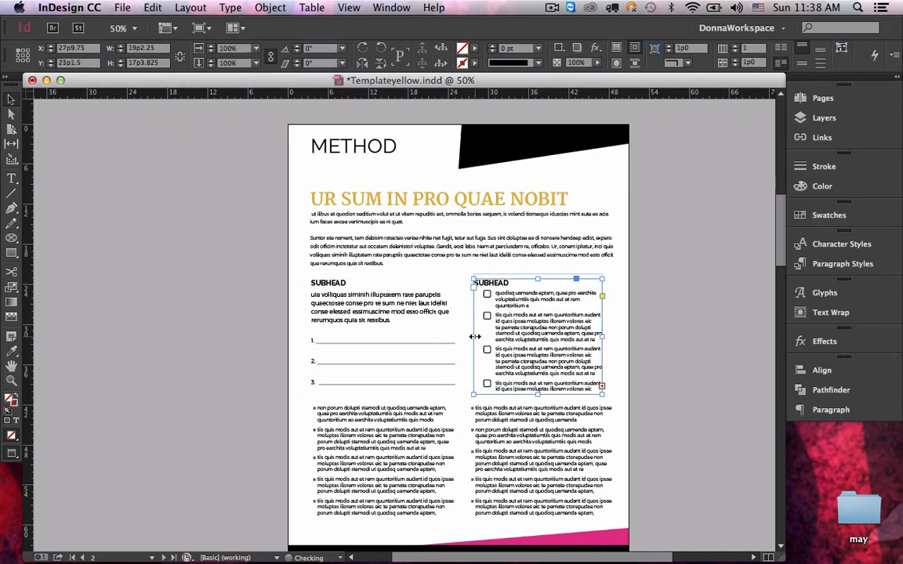
pyautogui.click(617, 361)
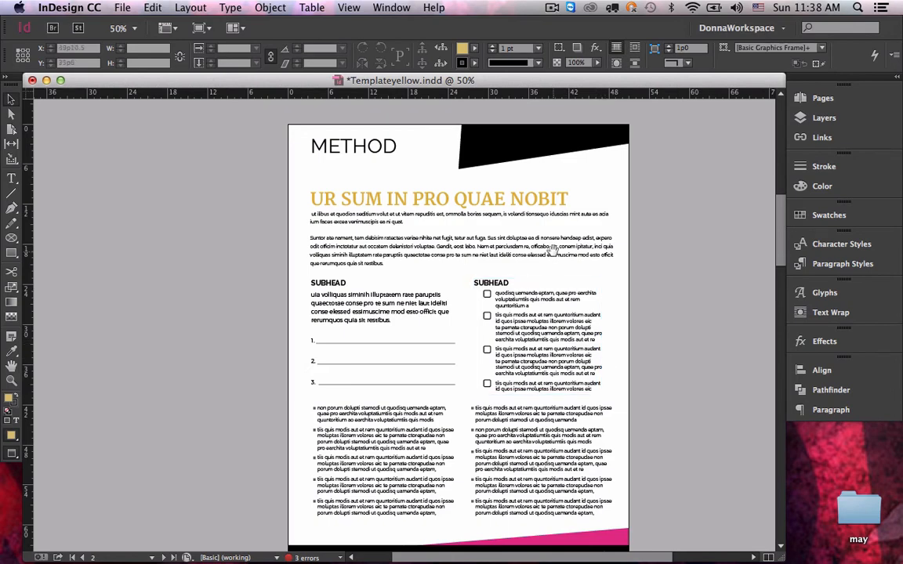
pyautogui.moveTo(554, 252); pyautogui.dragTo(531, 344)
pyautogui.moveTo(474, 200); pyautogui.dragTo(522, 369)
pyautogui.moveTo(520, 279); pyautogui.dragTo(519, 460)
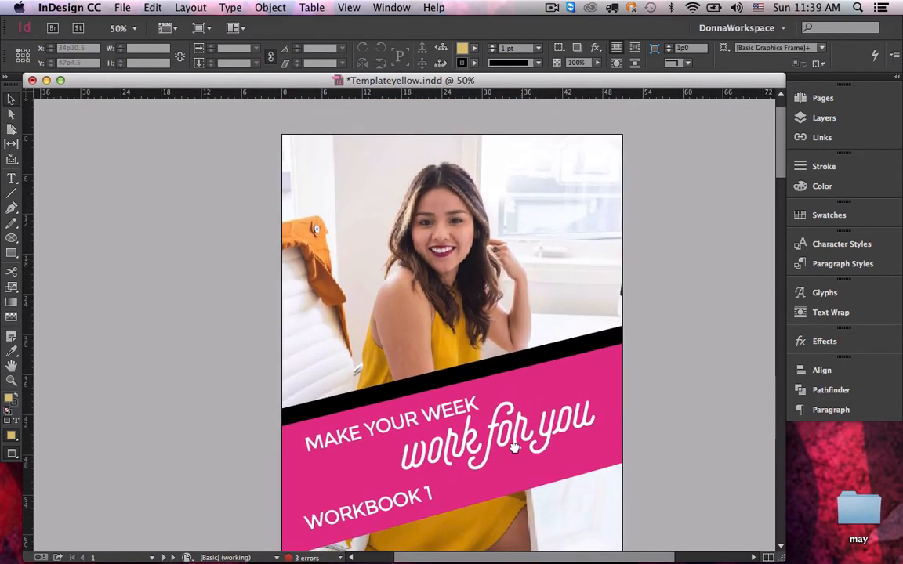
pyautogui.scroll(-5, 521, 304)
pyautogui.scroll(-8, 521, 304)
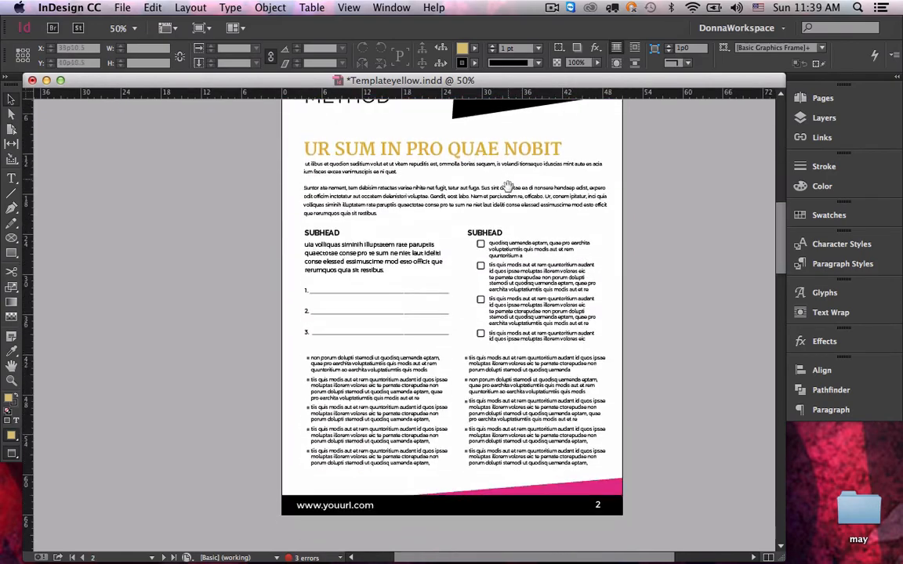
# Extend the top edge of page 4's flower photo frame upward to Y 35p6, making the frame 24p3 high.
pyautogui.scroll(-8, 519, 283)
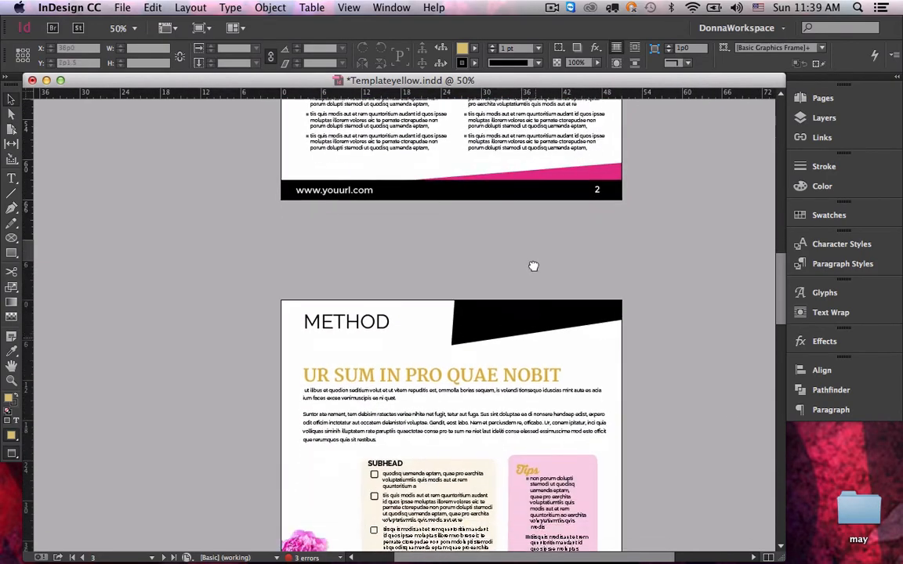
pyautogui.scroll(-10, 549, 286)
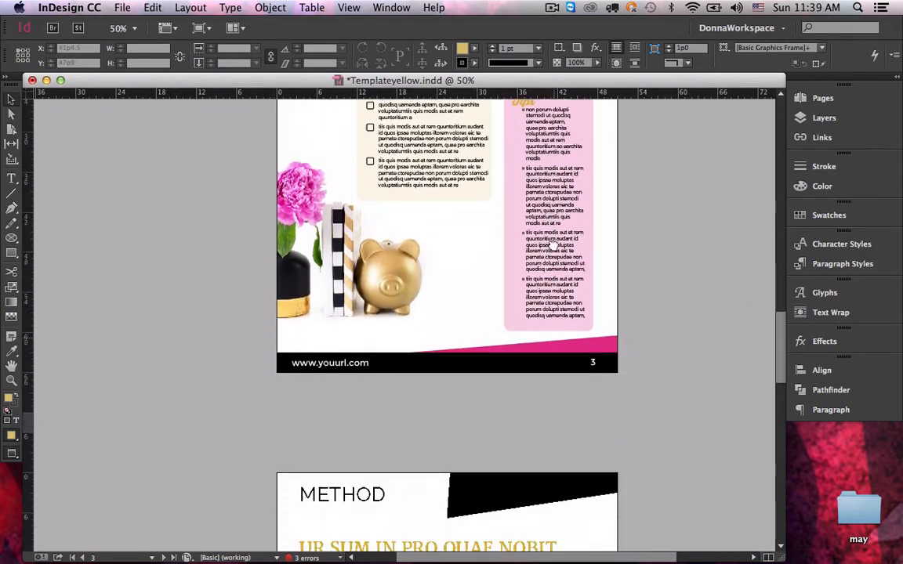
pyautogui.scroll(-8, 565, 283)
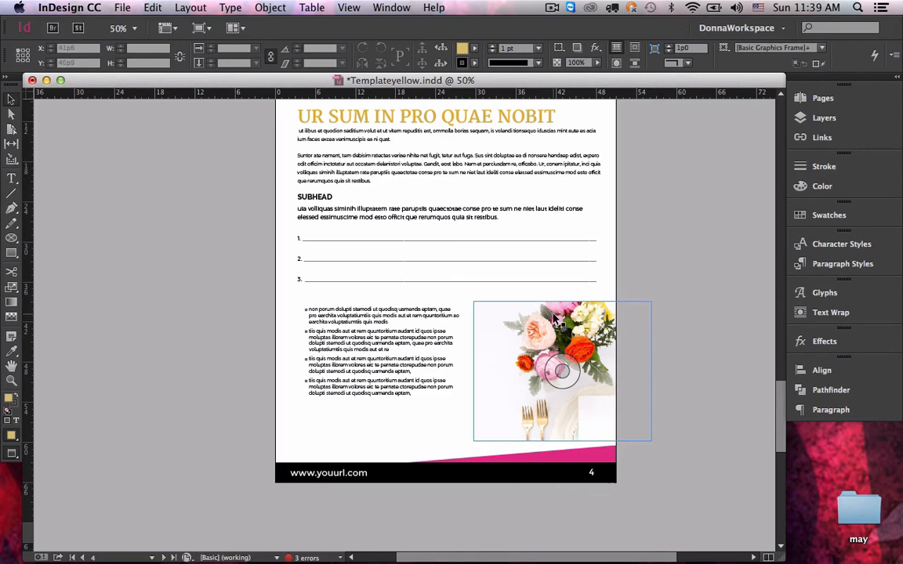
pyautogui.click(555, 317)
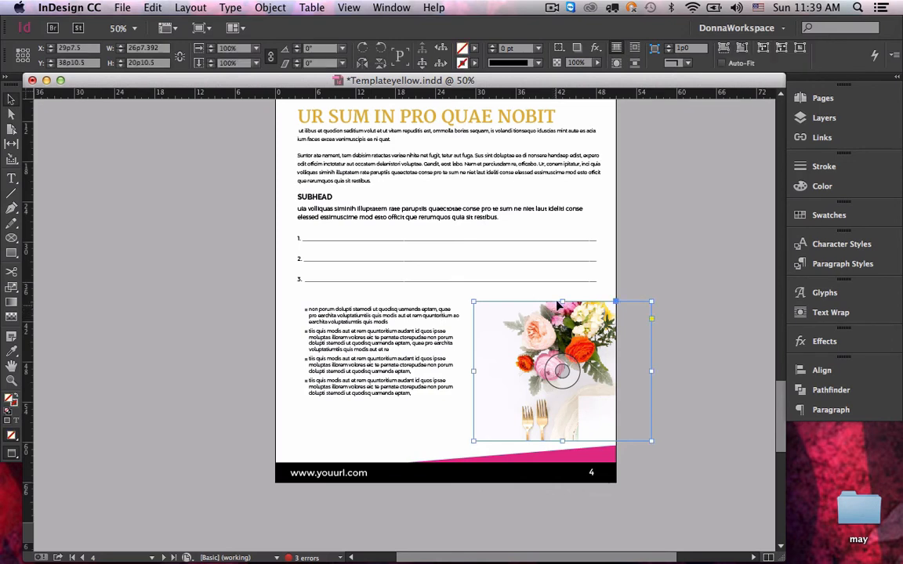
pyautogui.moveTo(562, 302); pyautogui.dragTo(559, 279)
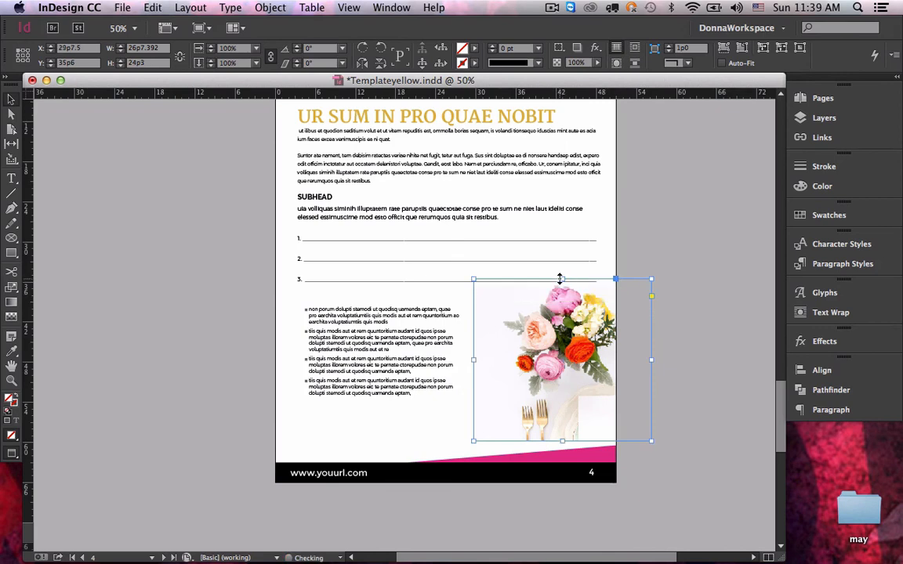
pyautogui.click(619, 258)
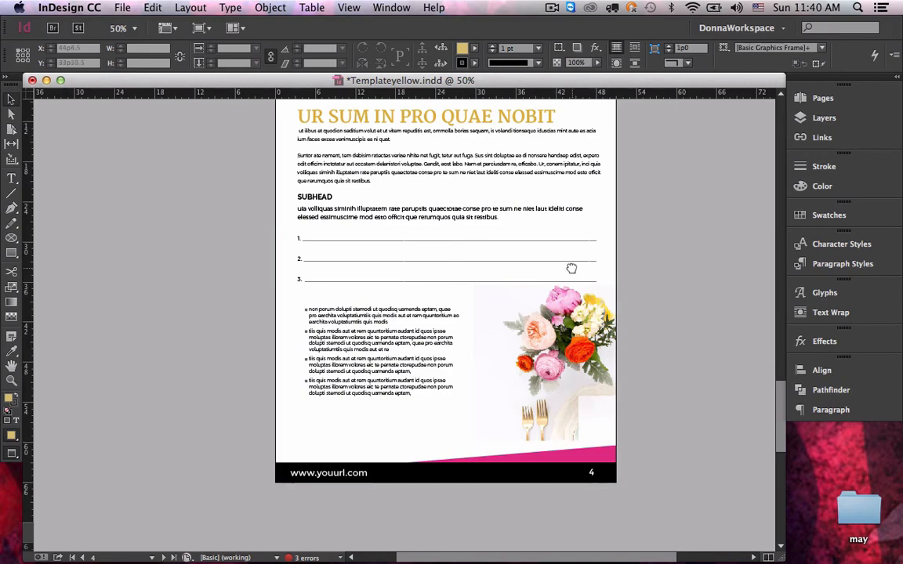
# Return from page 4 to page 3's layout and switch to Adobe Bridge CC.
pyautogui.moveTo(570, 268); pyautogui.dragTo(571, 347)
pyautogui.scroll(-3, 562, 297)
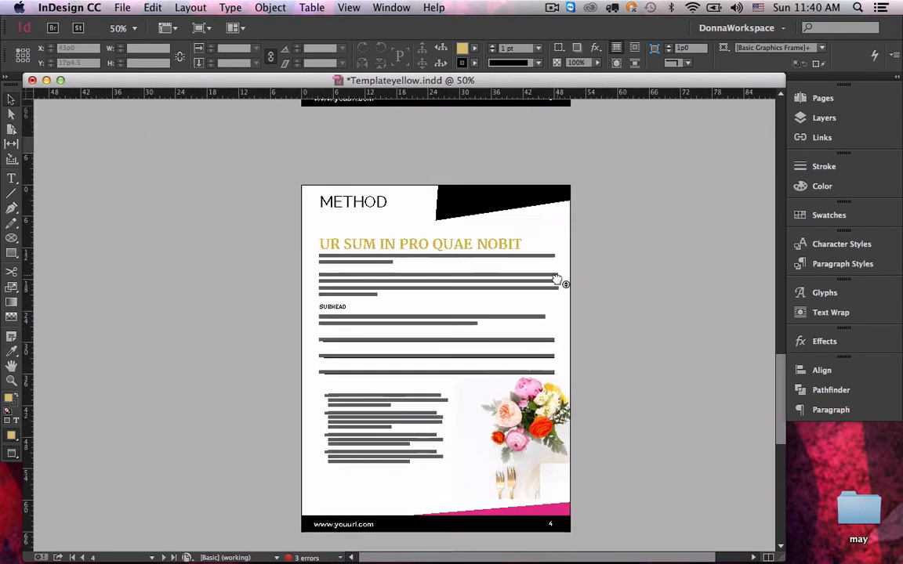
pyautogui.moveTo(498, 268); pyautogui.dragTo(514, 435)
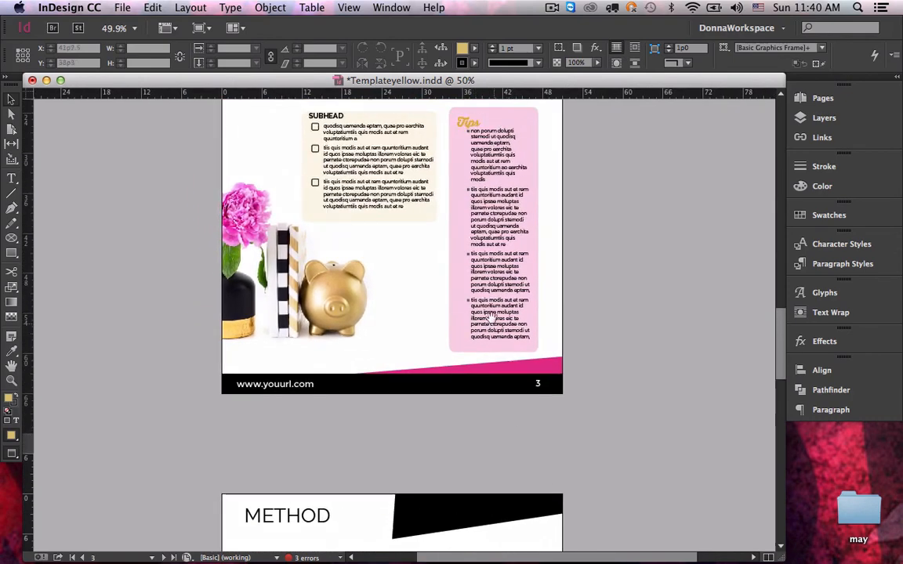
pyautogui.moveTo(486, 293); pyautogui.dragTo(486, 374)
pyautogui.moveTo(416, 226); pyautogui.dragTo(454, 340)
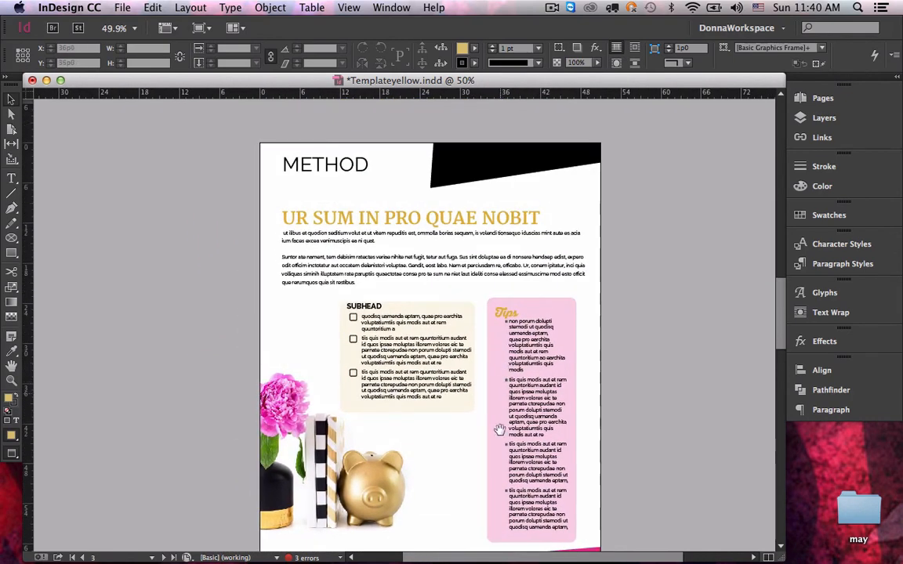
pyautogui.moveTo(485, 561)
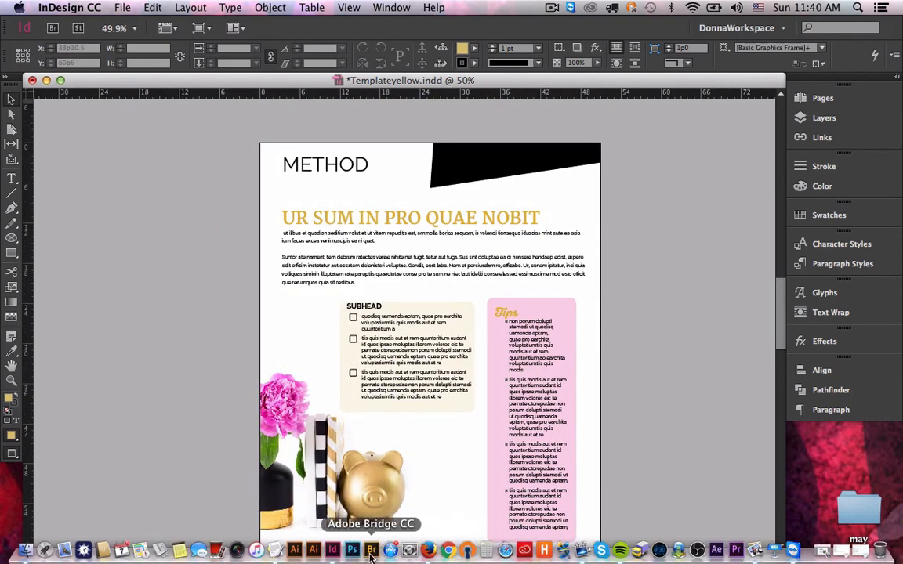